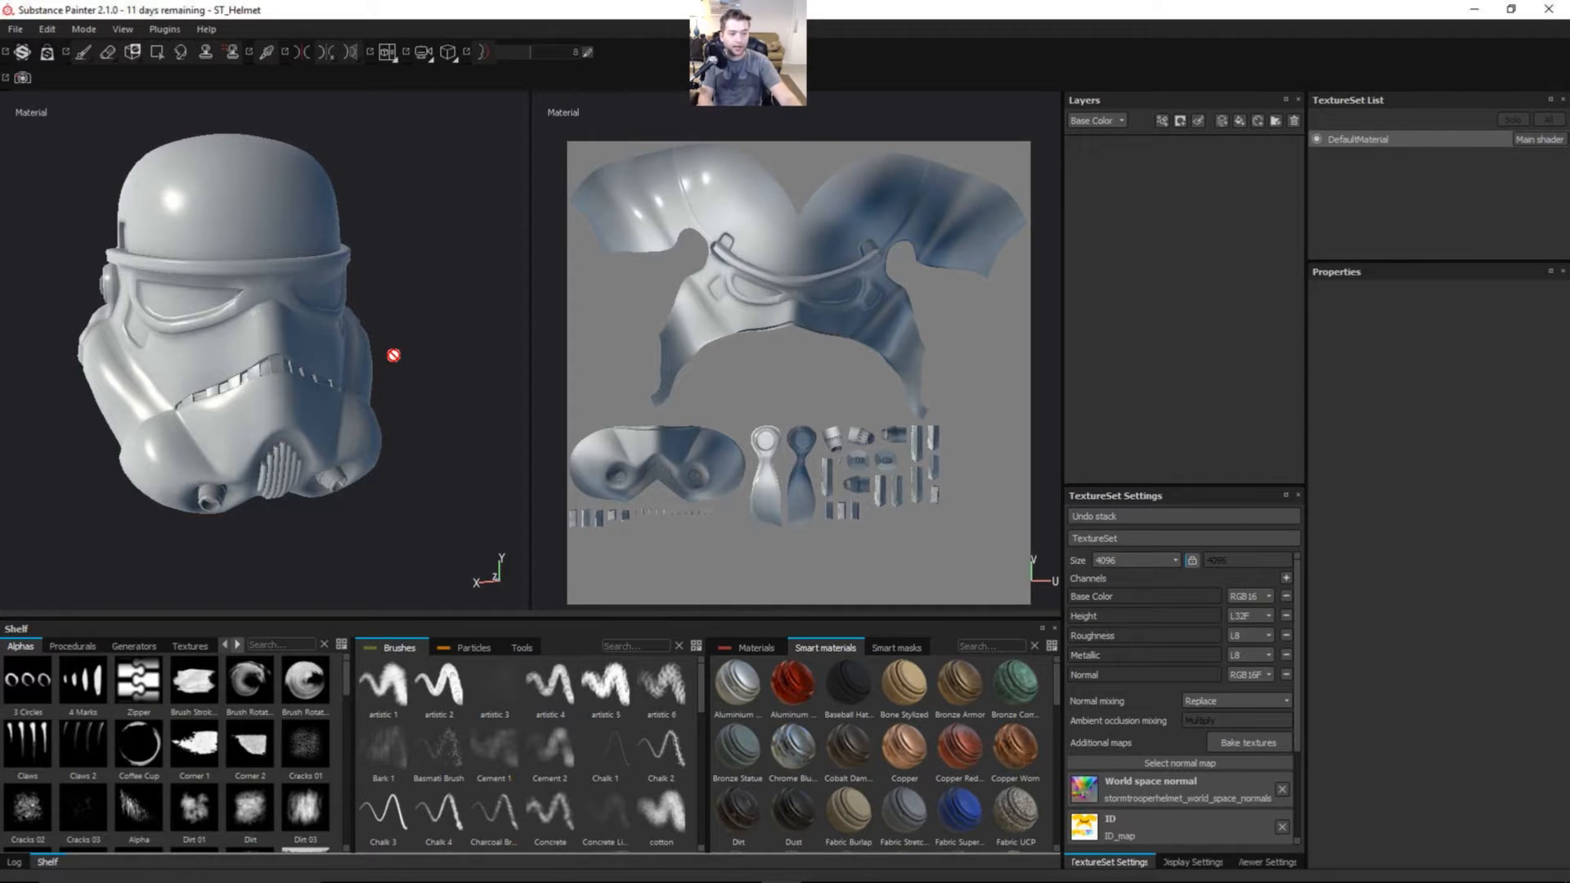
left_click_drag(403, 354, 470, 349, "alt")
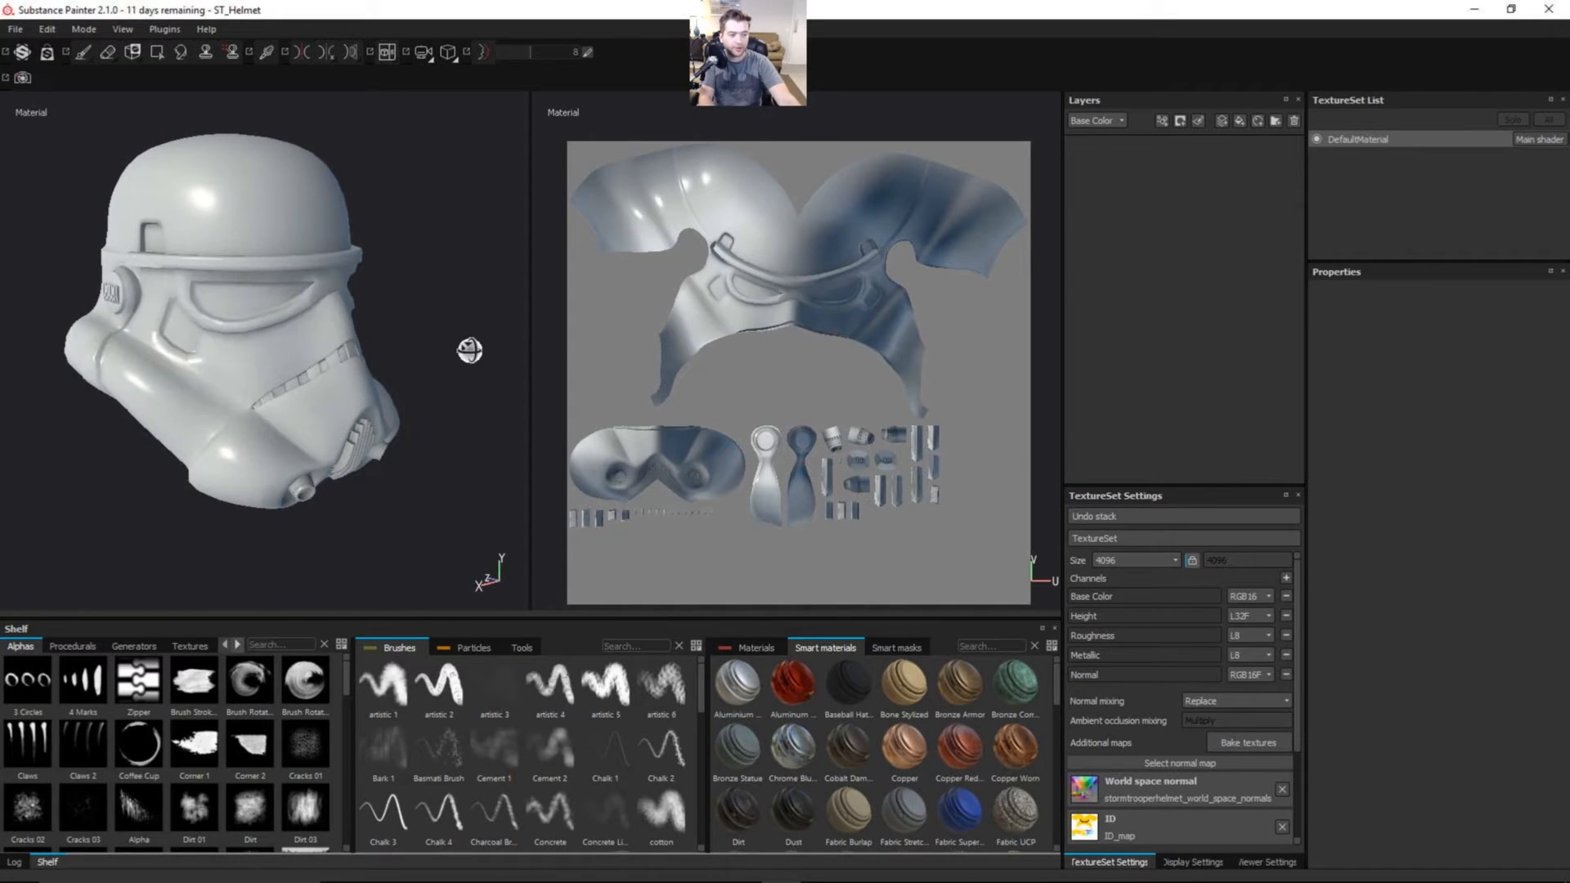
scroll(346, 329, "up", 1)
middle_click_drag(441, 354, 483, 403, "alt")
left_click_drag(452, 366, 373, 368, "alt")
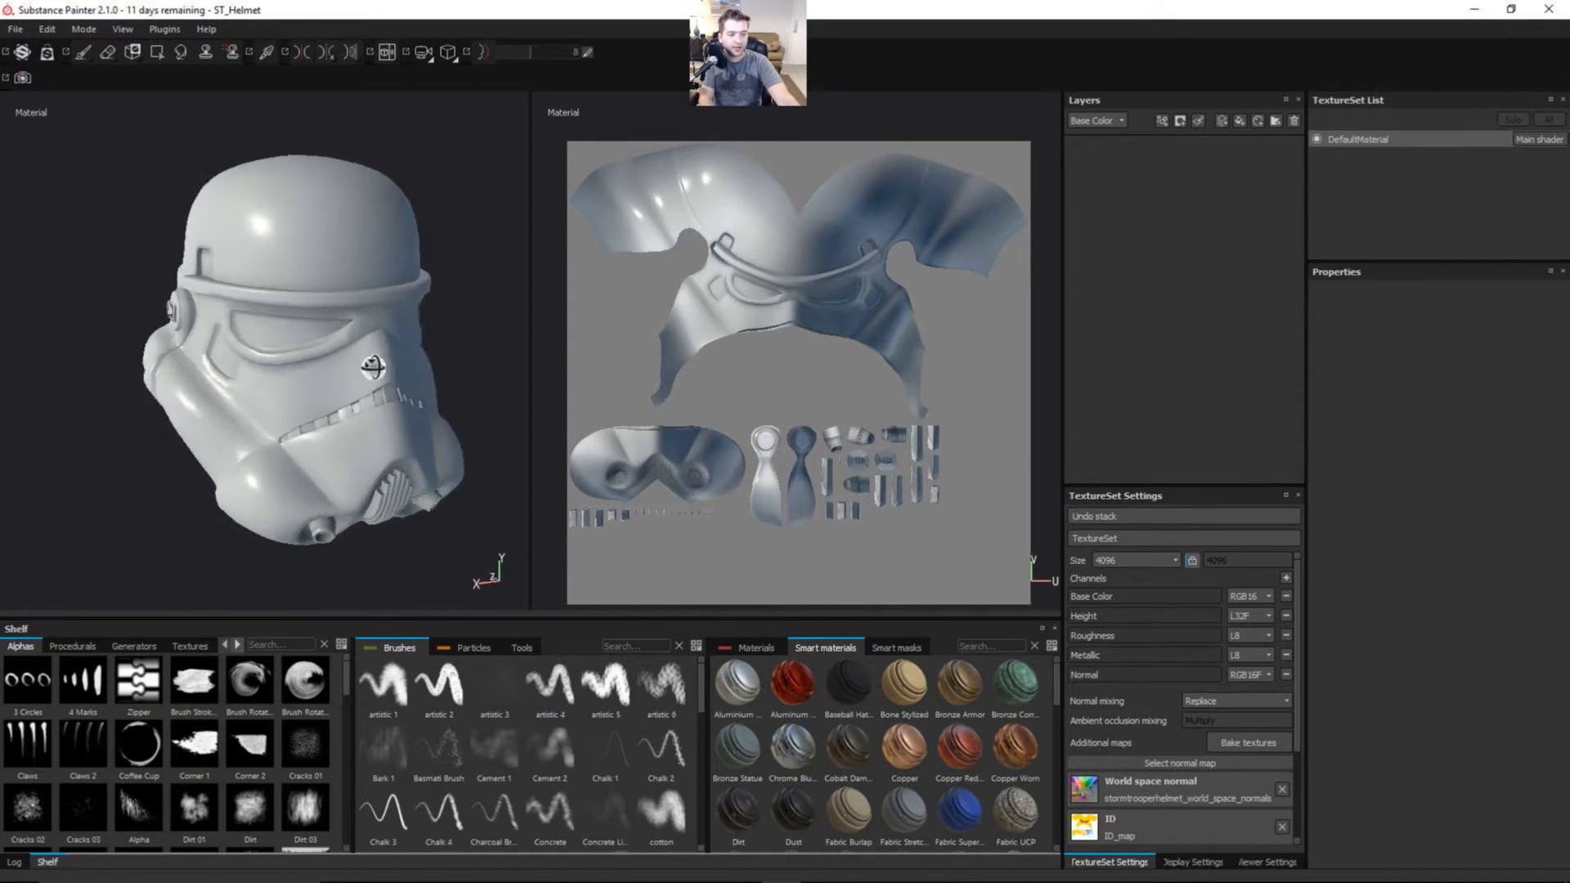
left_click_drag(458, 343, 375, 343, "alt")
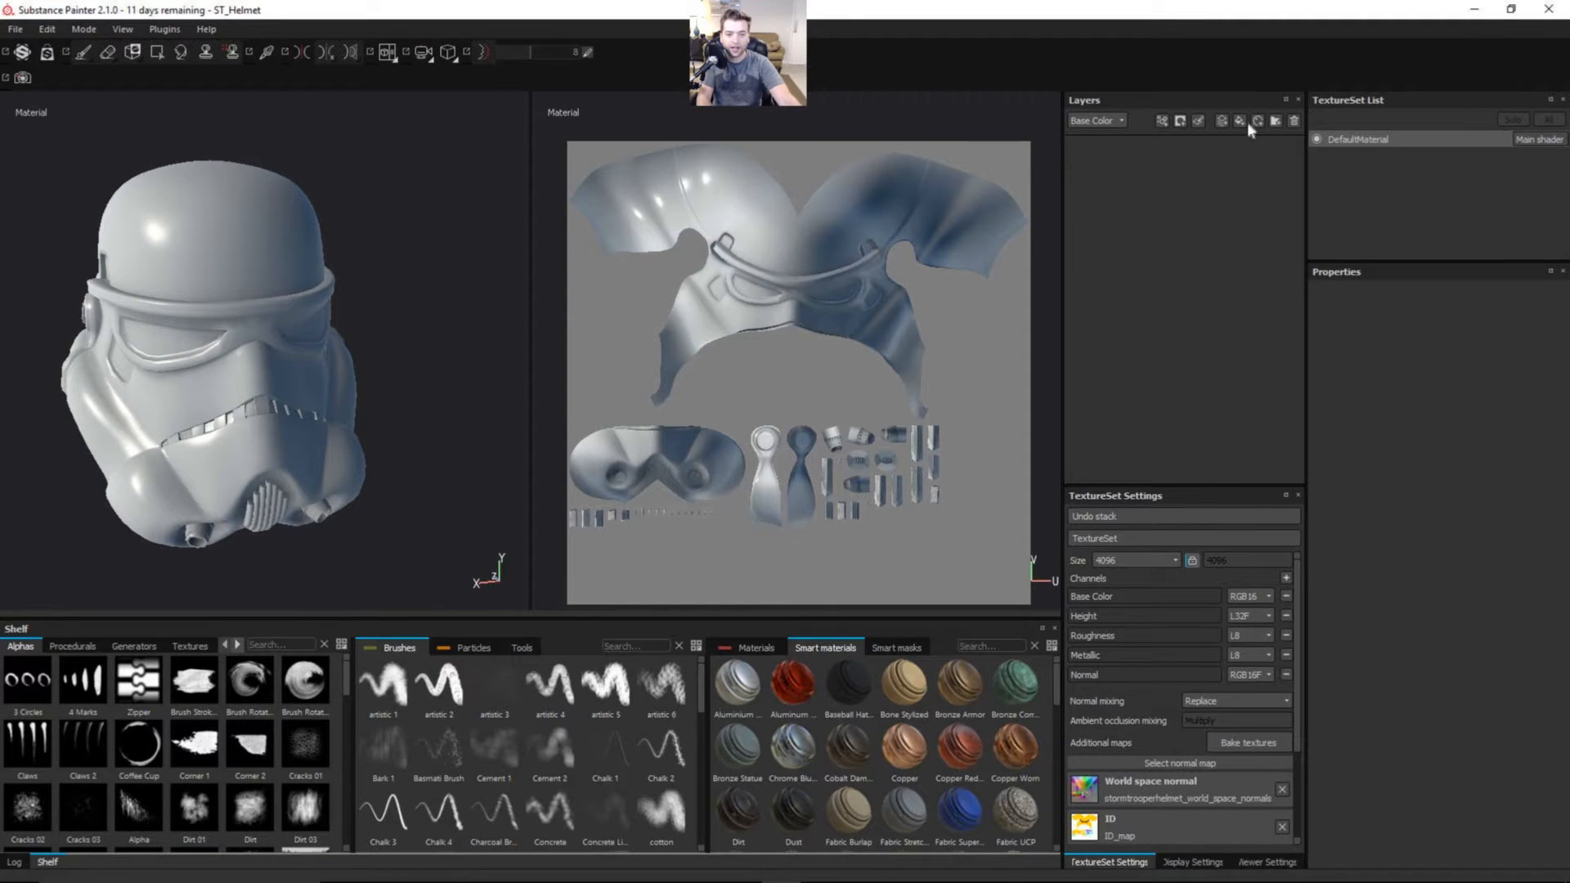
- Add a paint layer and restrict its brush material to the color channel, disabling height, roughness, metallic and normal
left_click(1220, 122)
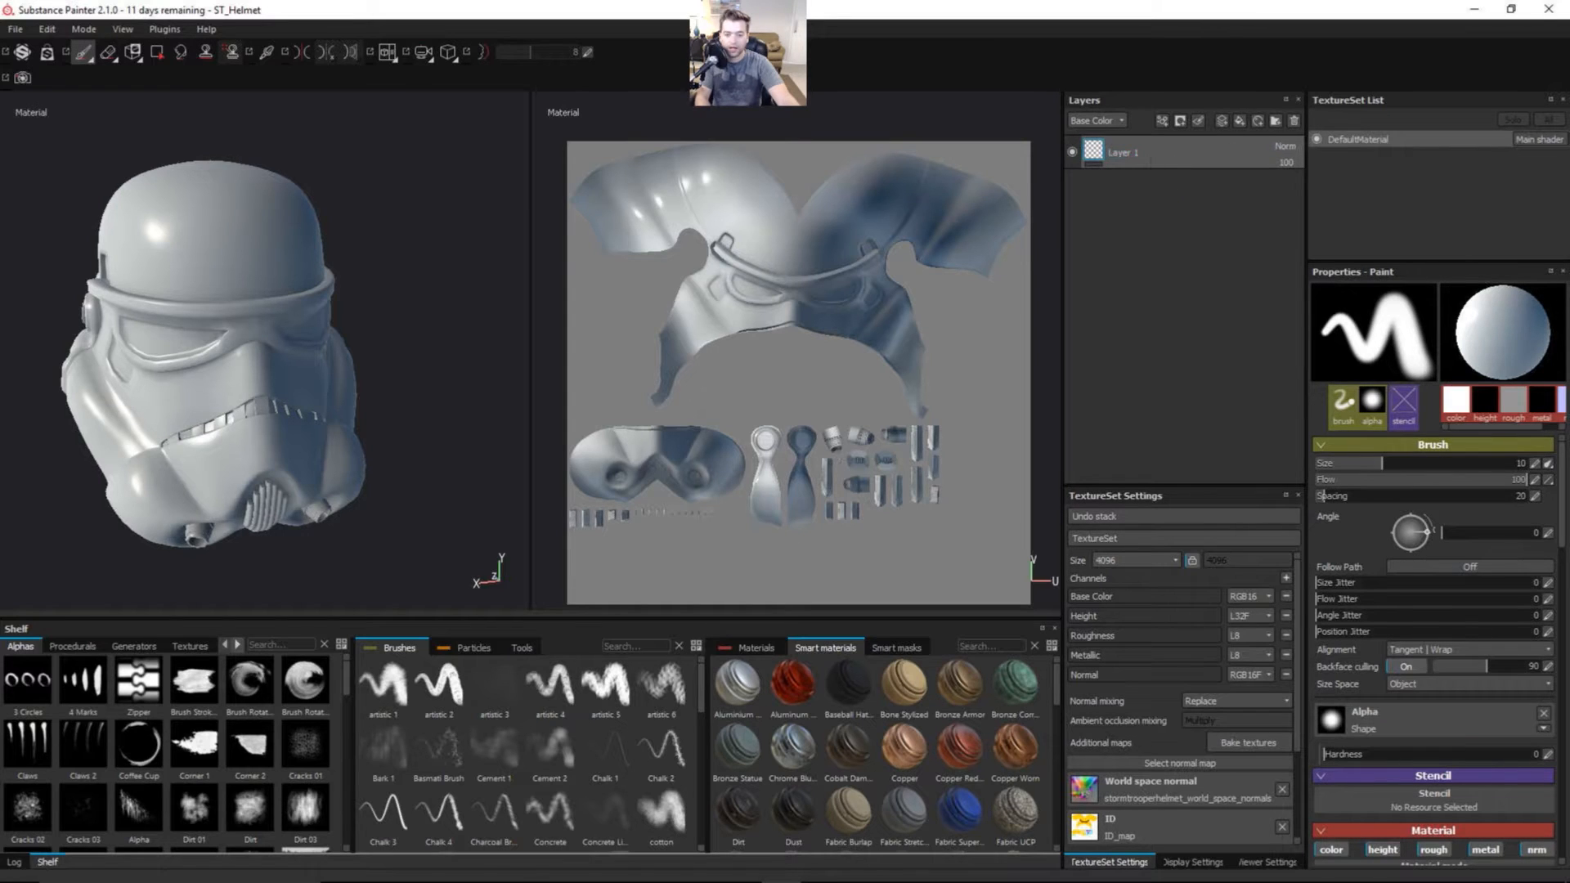
scroll(1357, 523, "down", 5)
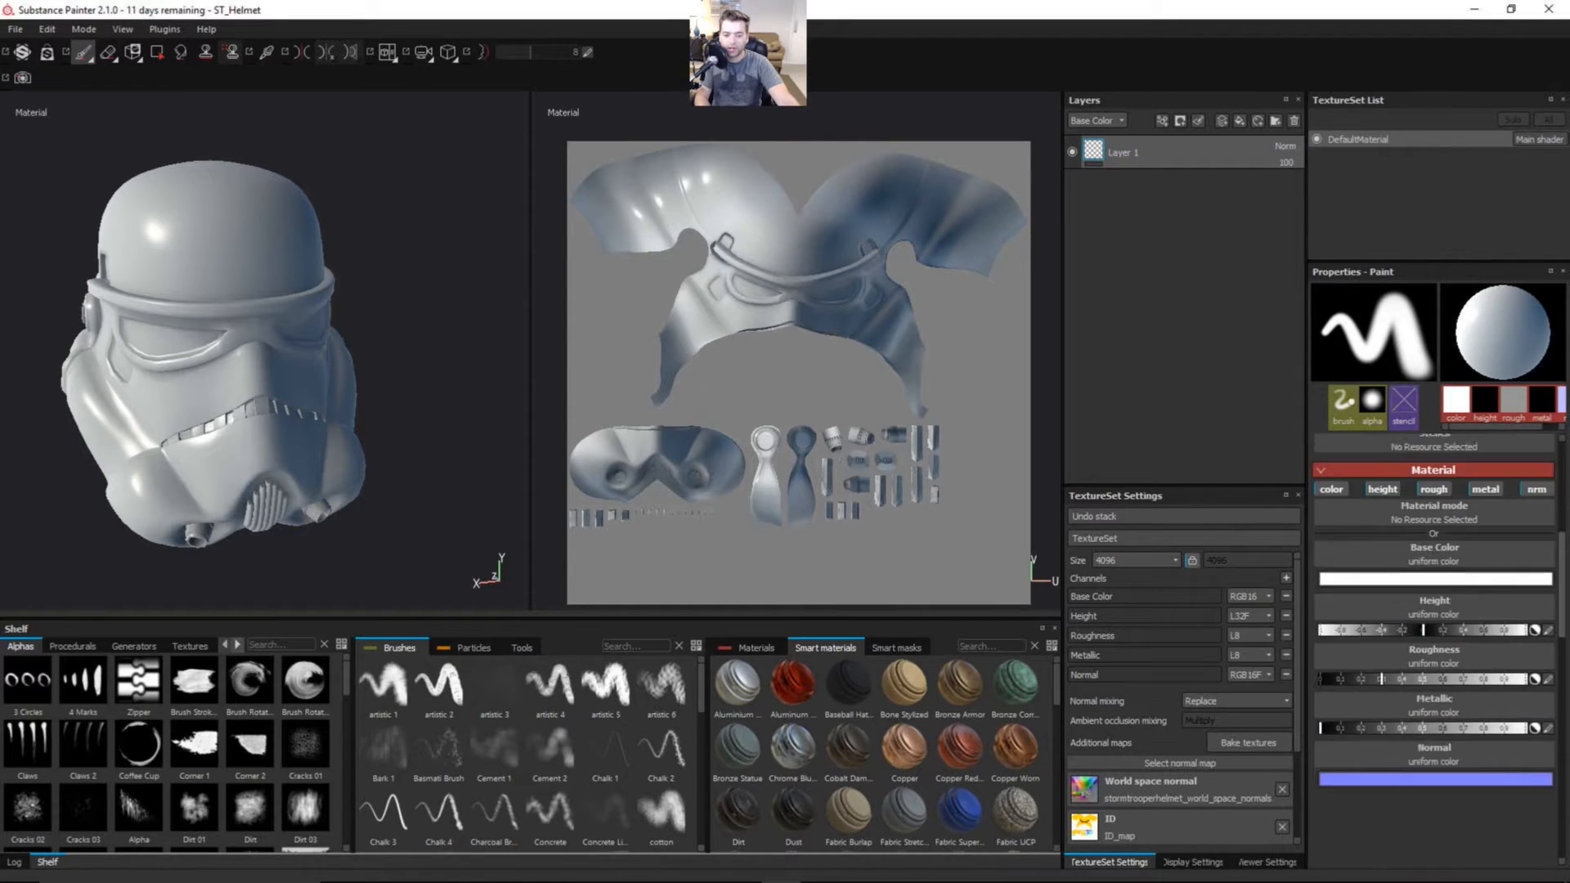
left_click(1377, 546)
left_click(1434, 548)
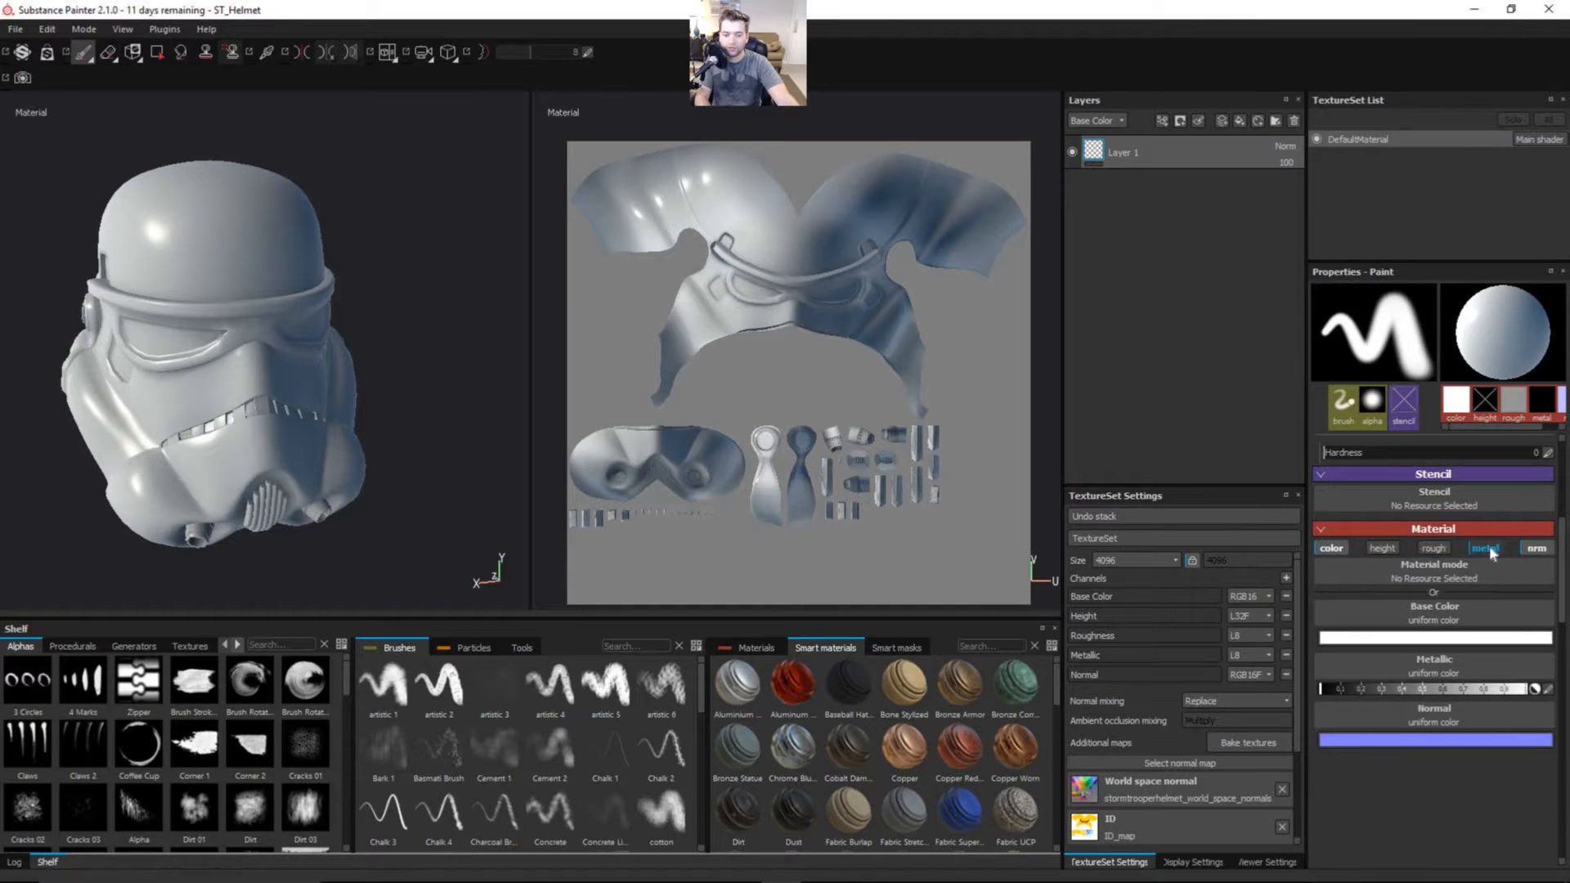
left_click(1485, 548)
left_click(1536, 548)
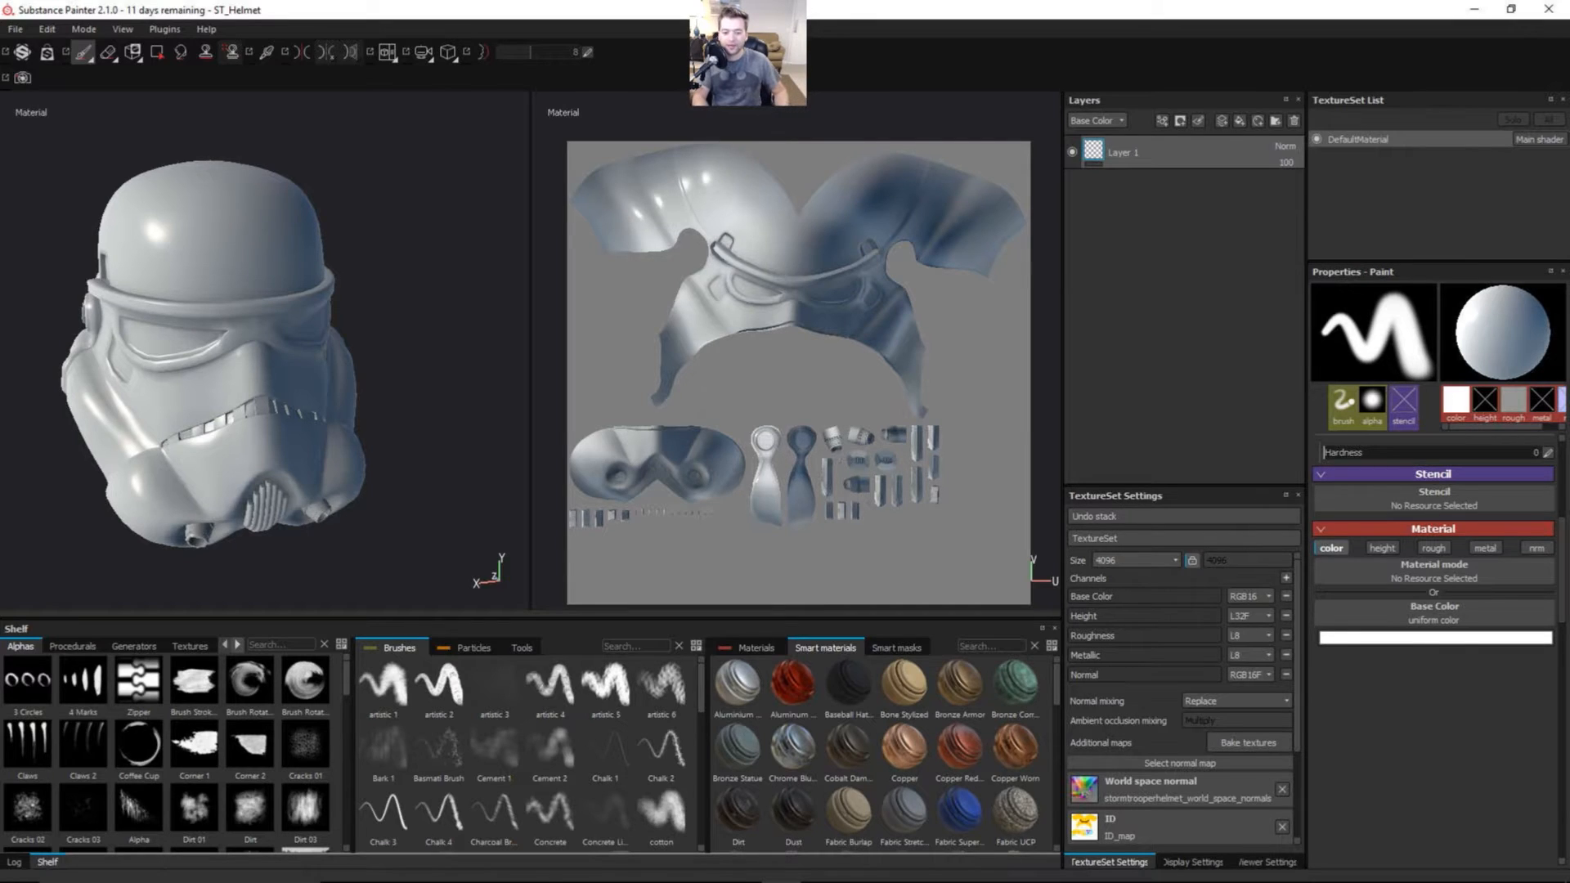
- Set the brush's base color to a slightly off-white by lowering its value in the color picker
left_click(1402, 641)
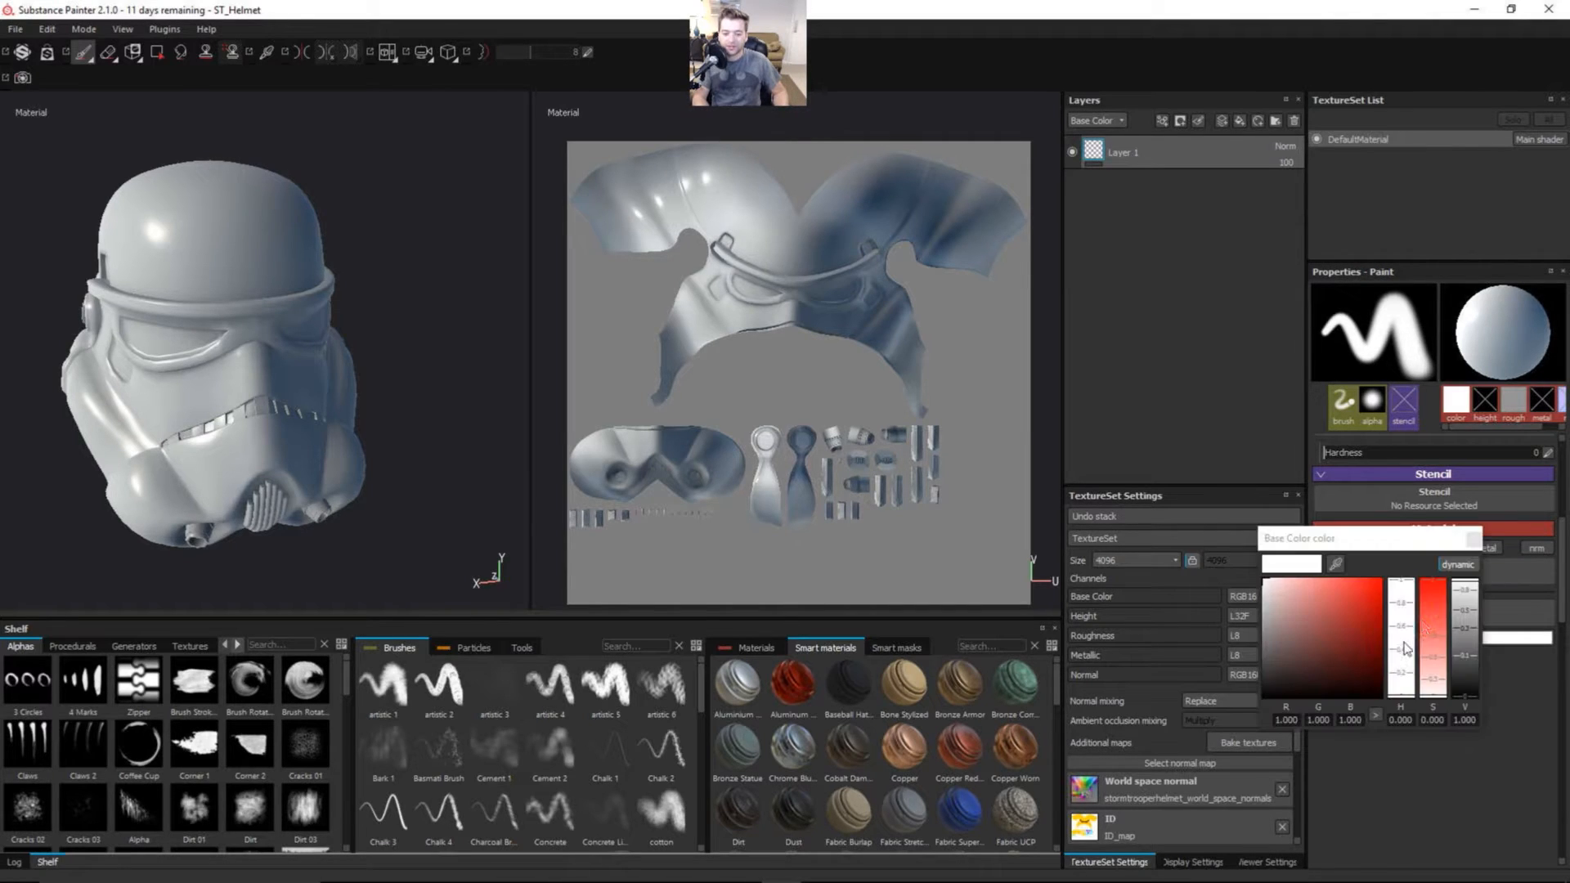
left_click(1464, 719)
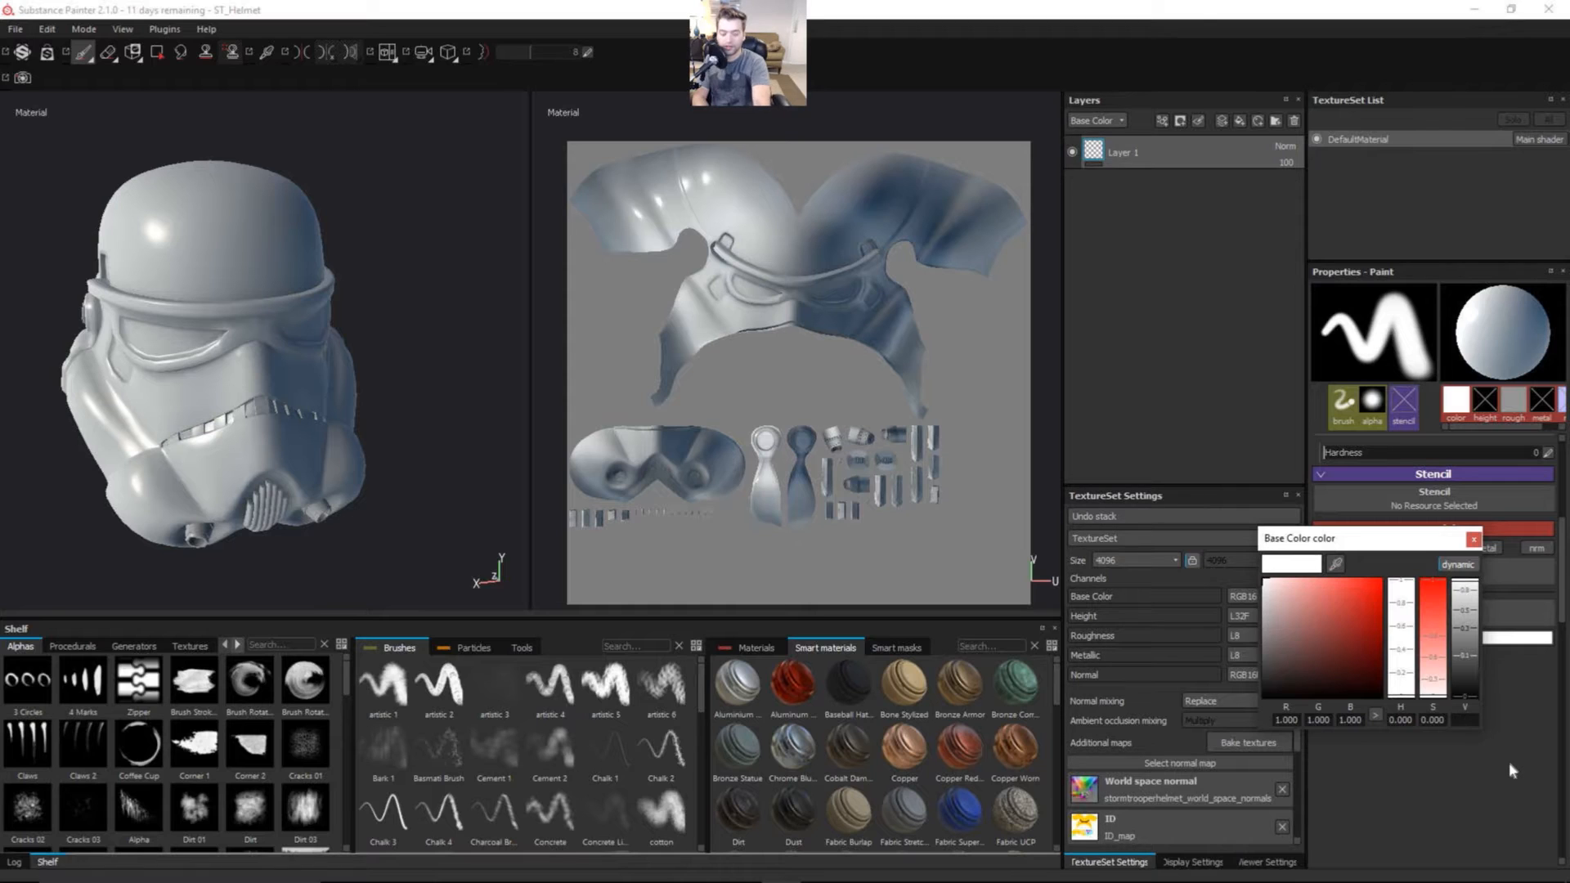
left_click(1473, 540)
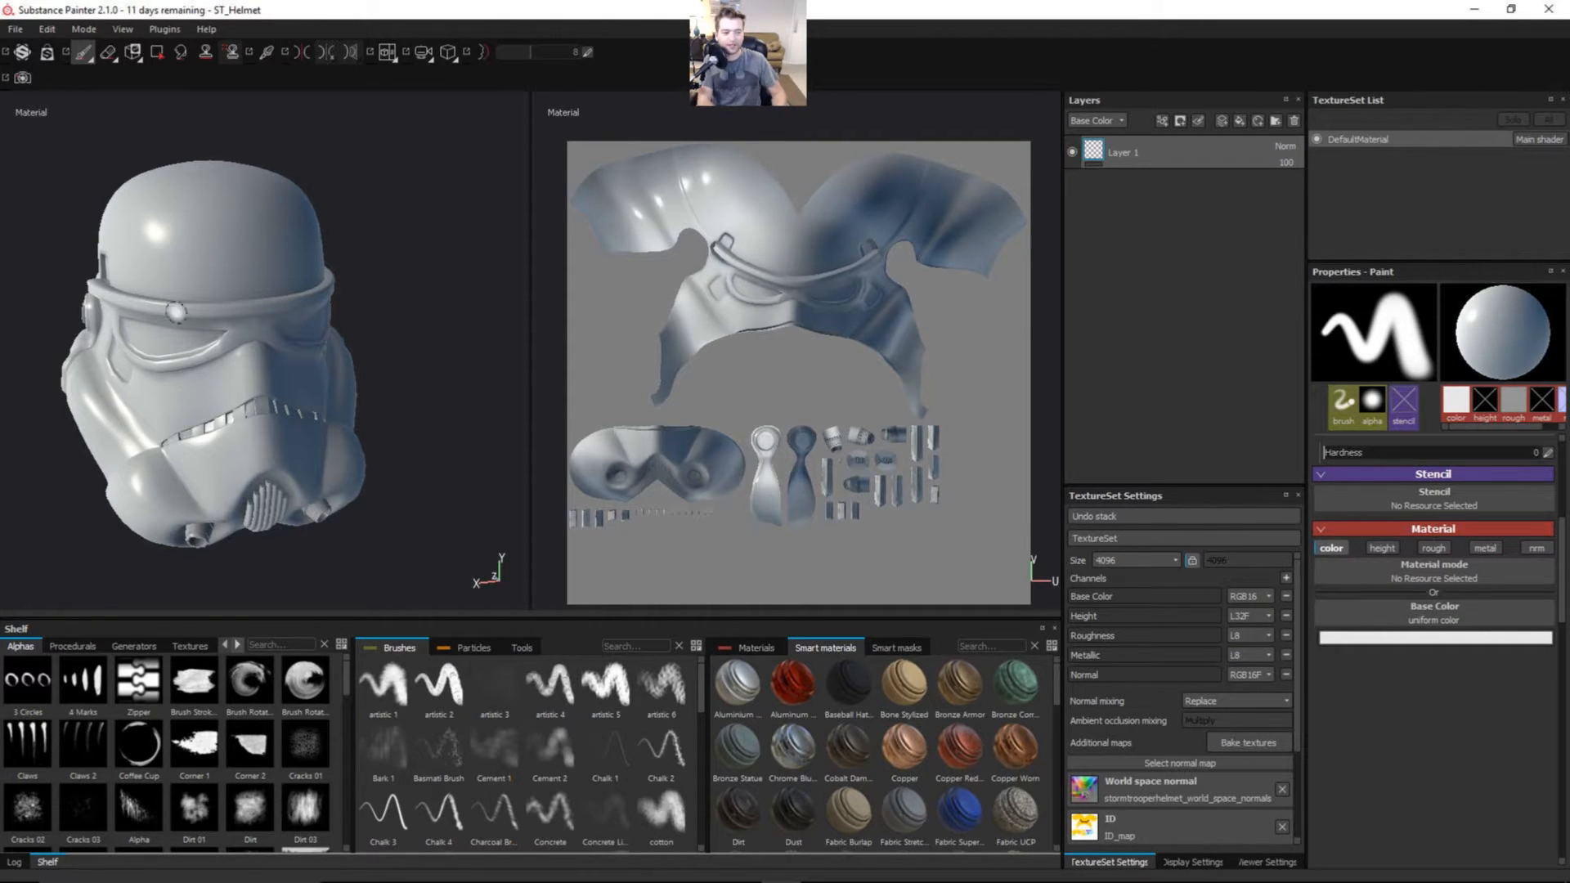
- Rotate the environment lighting to brighten the helmet, and paint a stroke across its dome with the Dirt 1 brush
left_click_drag(207, 381, 184, 347, "alt")
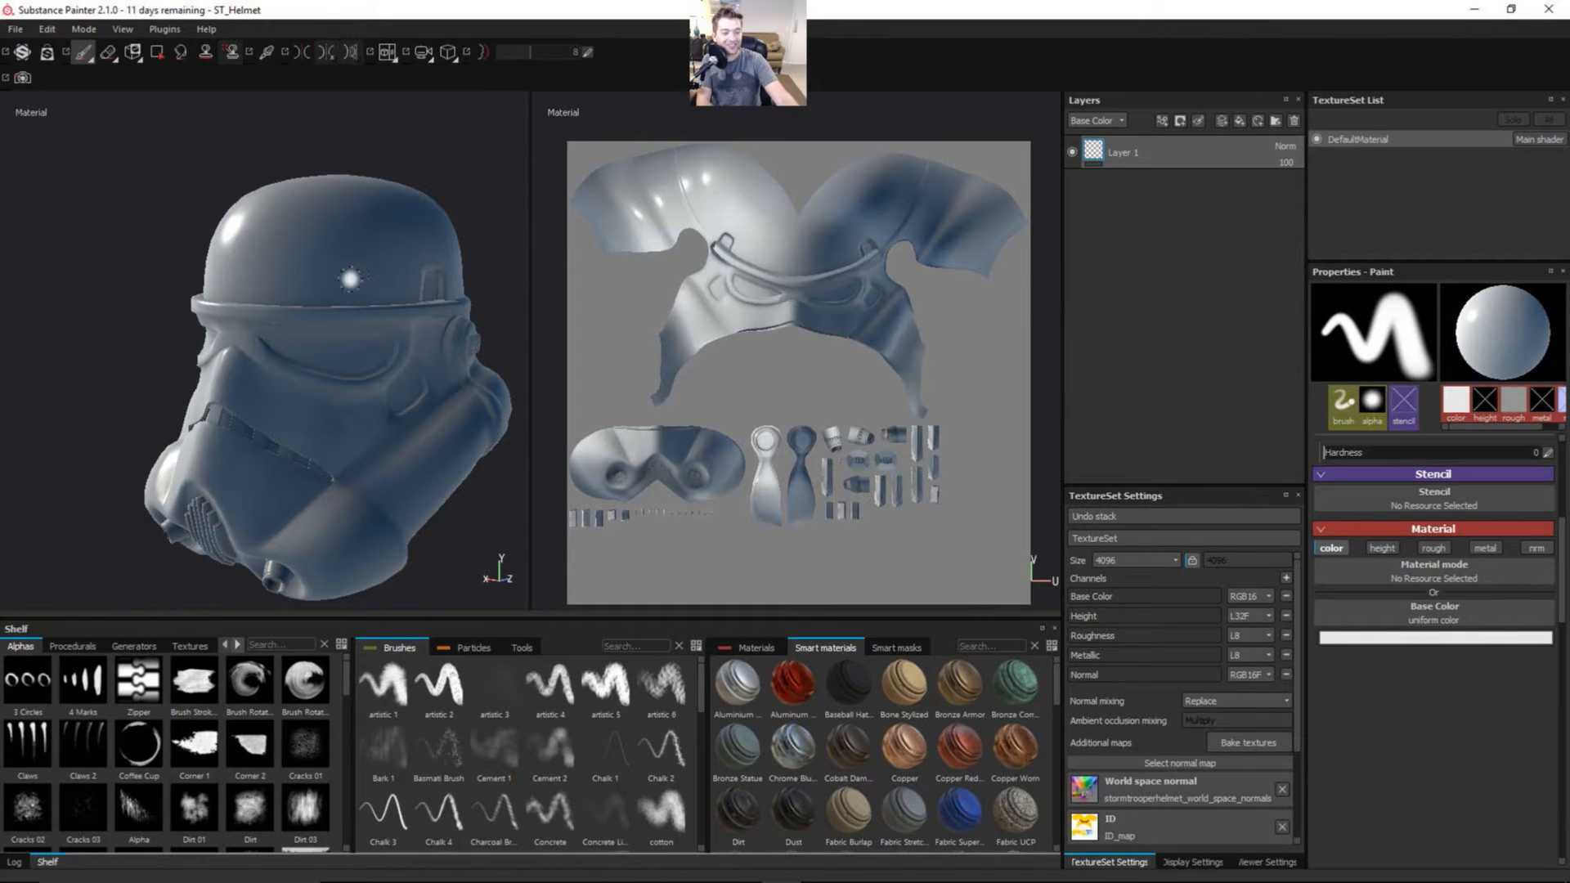
right_click_drag(314, 278, 367, 270, "shift")
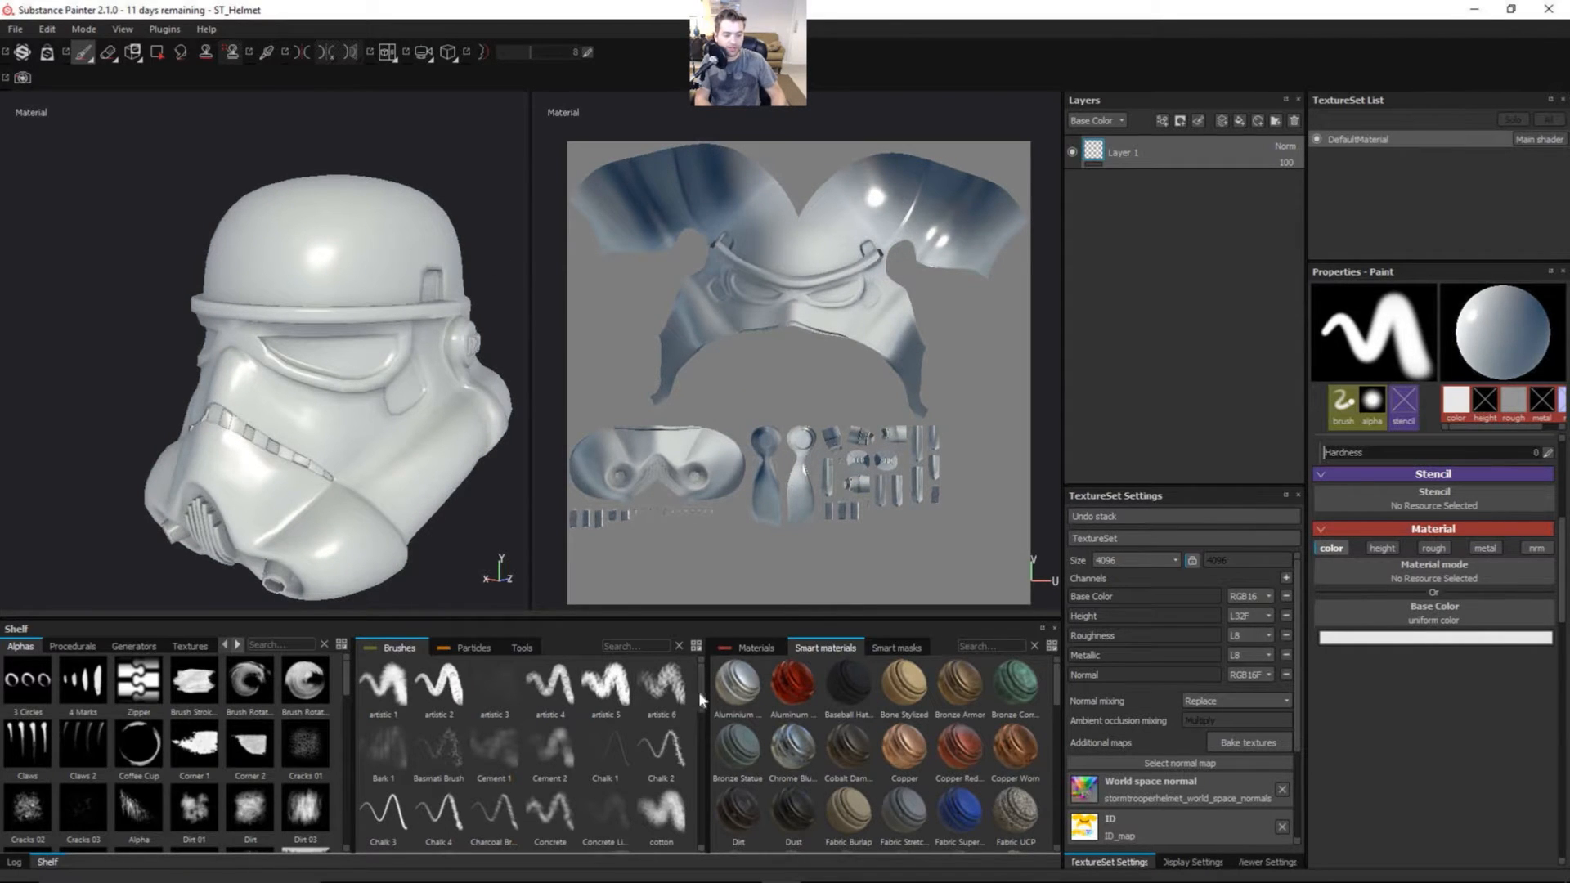
left_click_drag(698, 690, 708, 717)
left_click(596, 764)
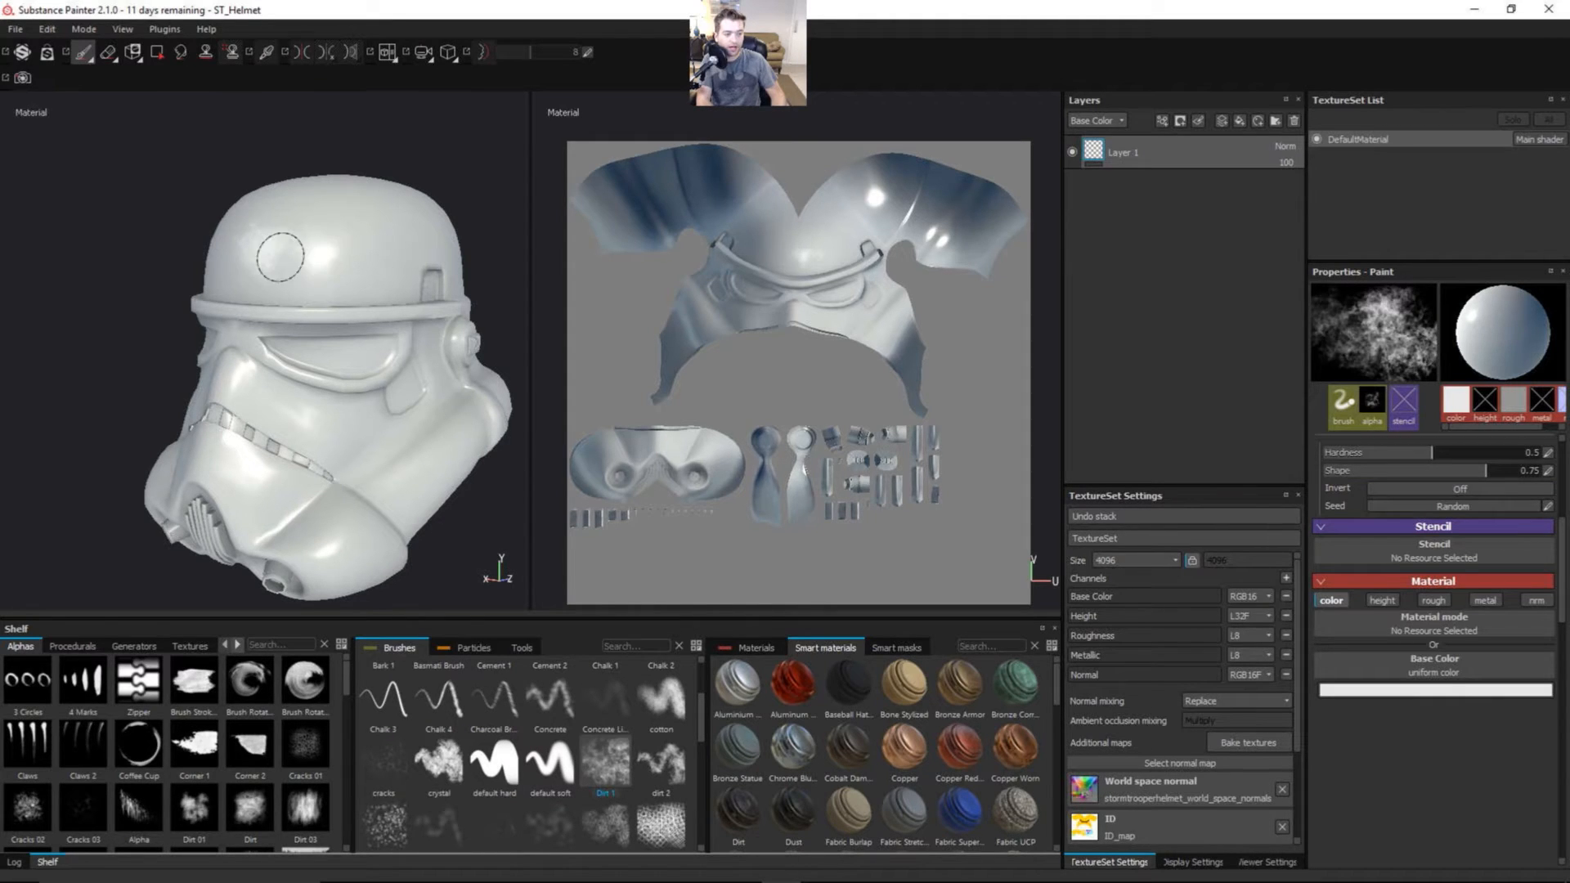
mouse_move(280, 256)
left_mouse_down()
mouse_move(373, 275)
mouse_move(338, 229)
mouse_move(256, 231)
mouse_move(233, 250)
mouse_move(280, 286)
mouse_move(395, 292)
mouse_move(315, 260)
mouse_move(319, 245)
mouse_move(249, 237)
mouse_move(403, 278)
left_mouse_up()
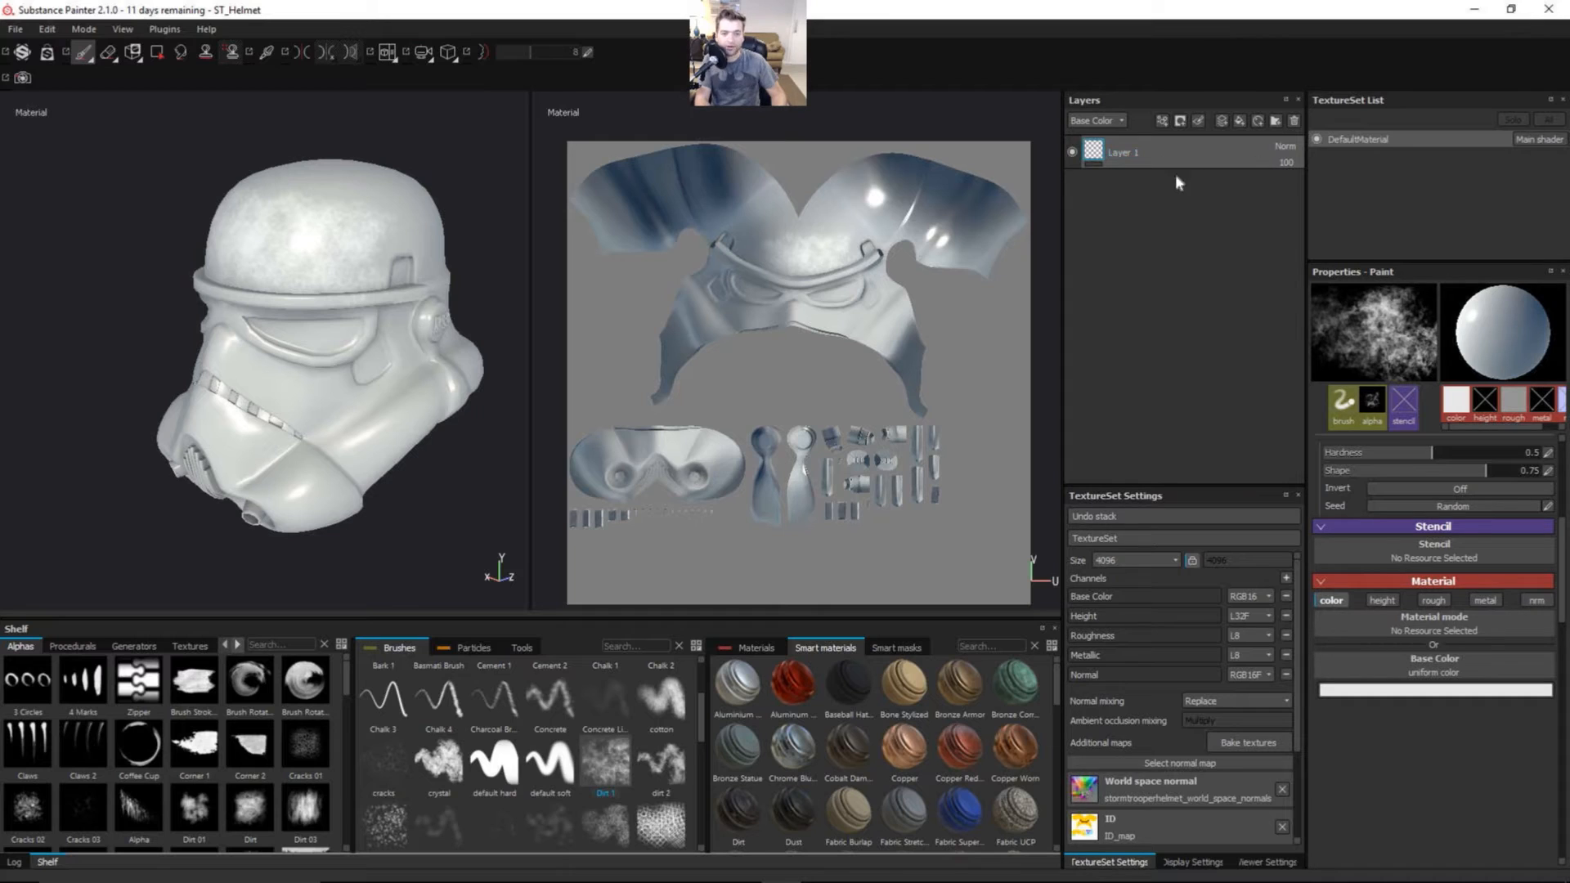
- Hide Layer 1 and add a fill layer that affects only the color channel
left_click(1072, 153)
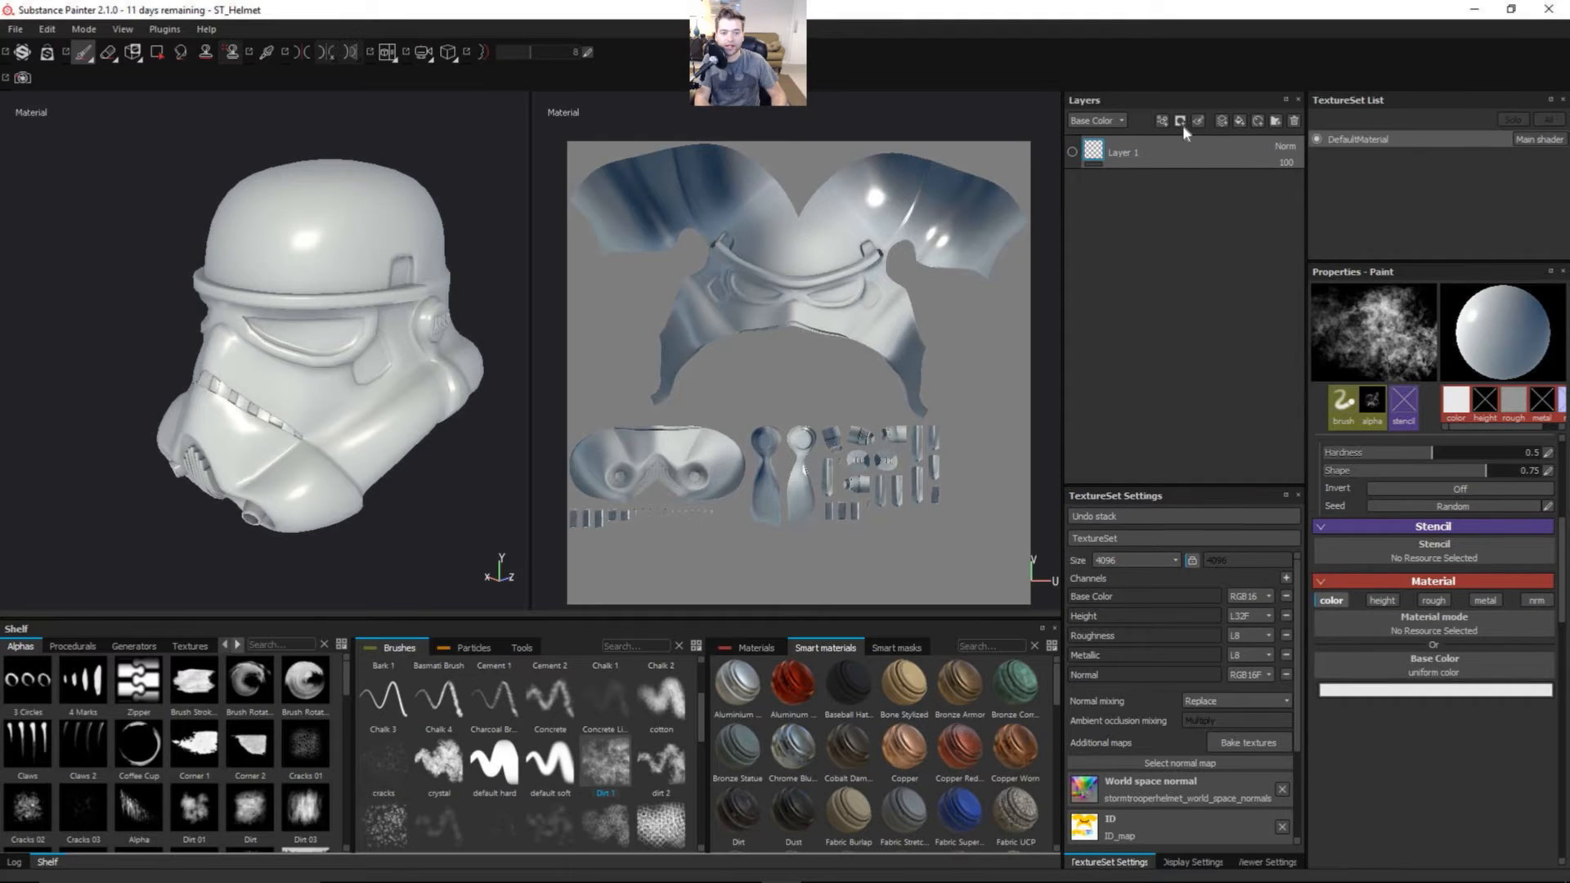
left_click(1241, 122)
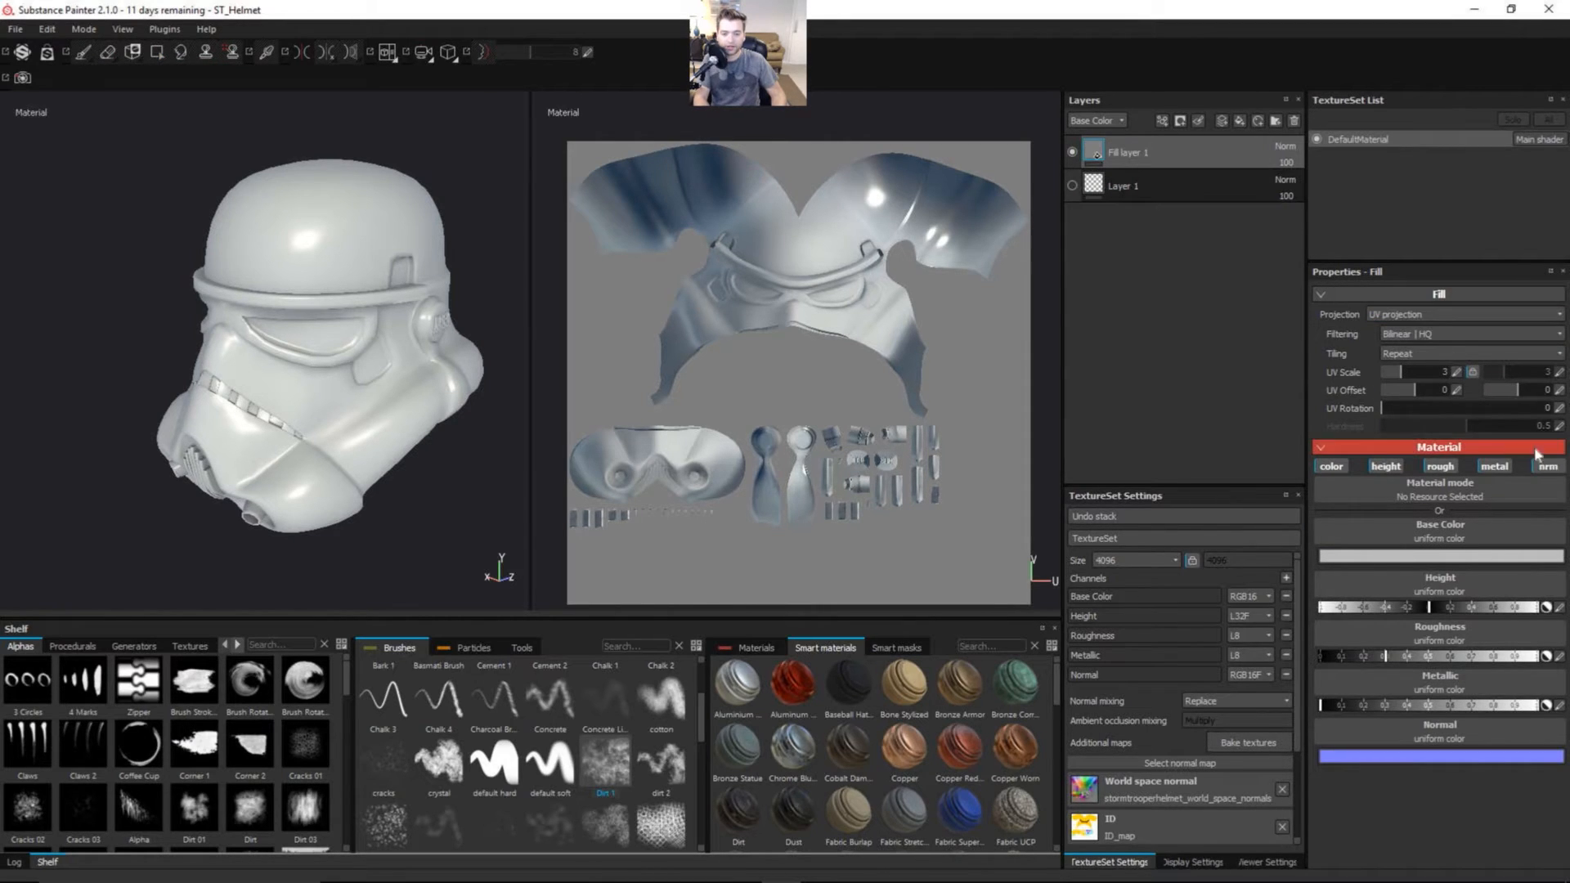
left_click(1386, 466)
left_click(1440, 466)
left_click(1495, 467)
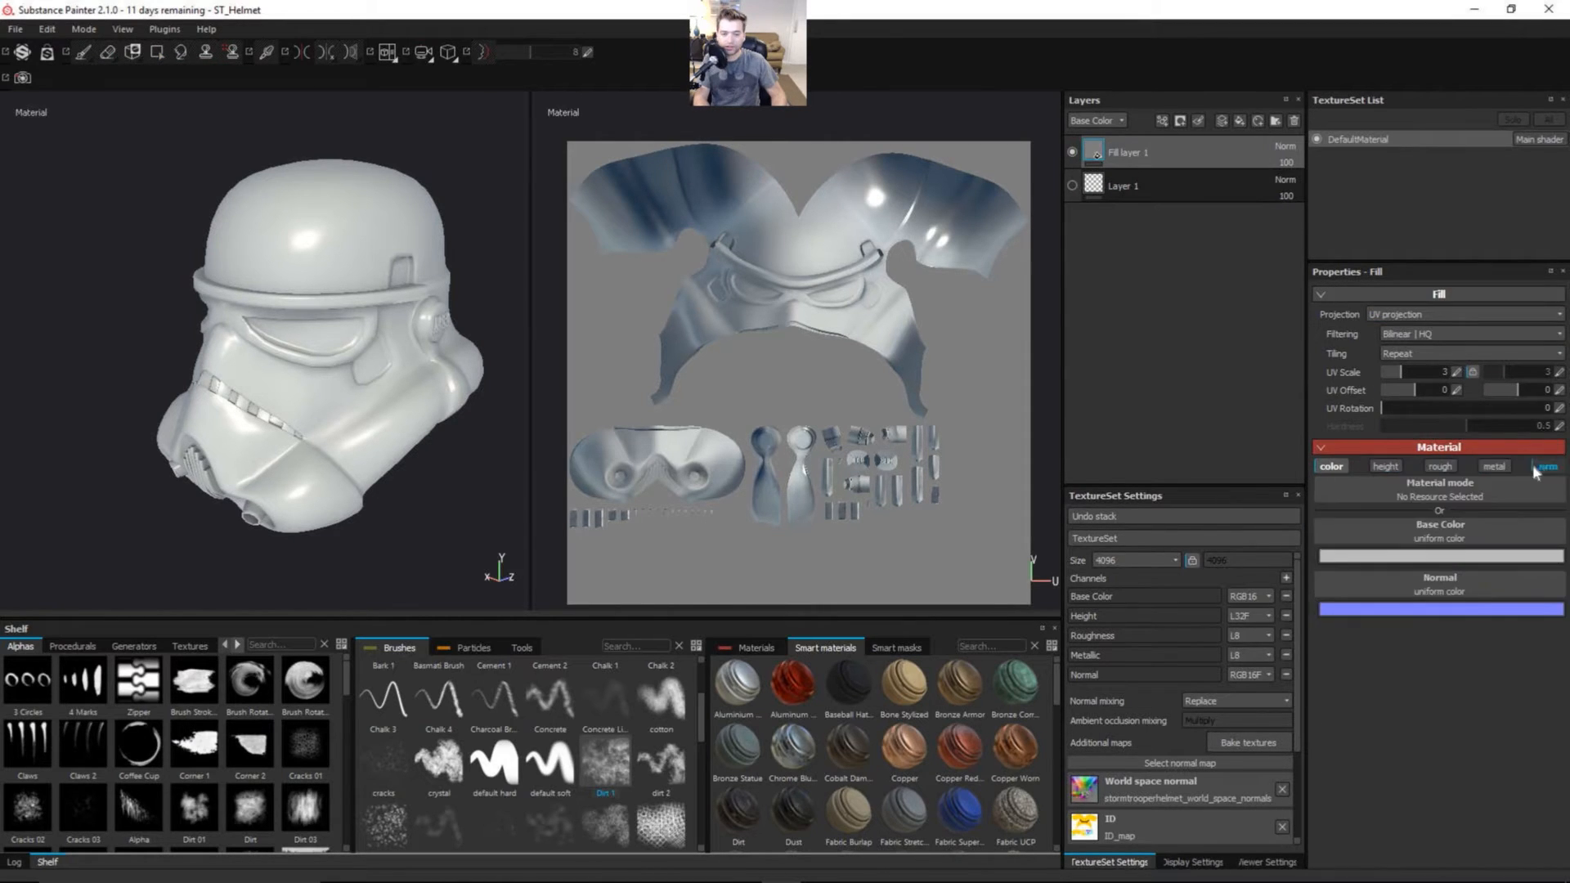
left_click(1547, 466)
- Set the fill layer's base color to bright red
left_click(1395, 556)
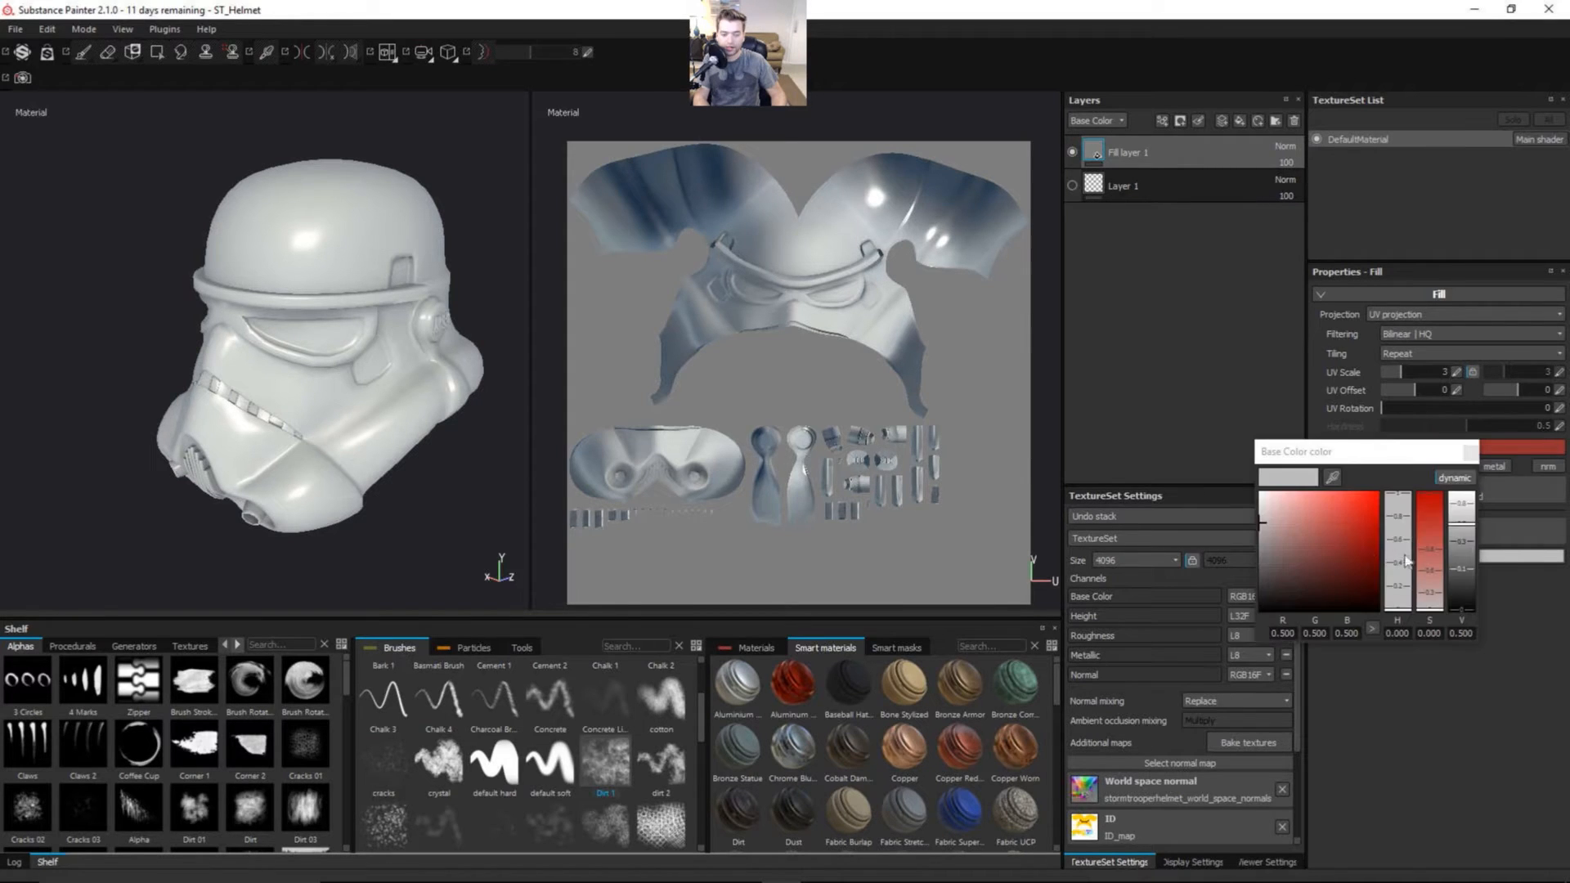
left_click(1402, 558)
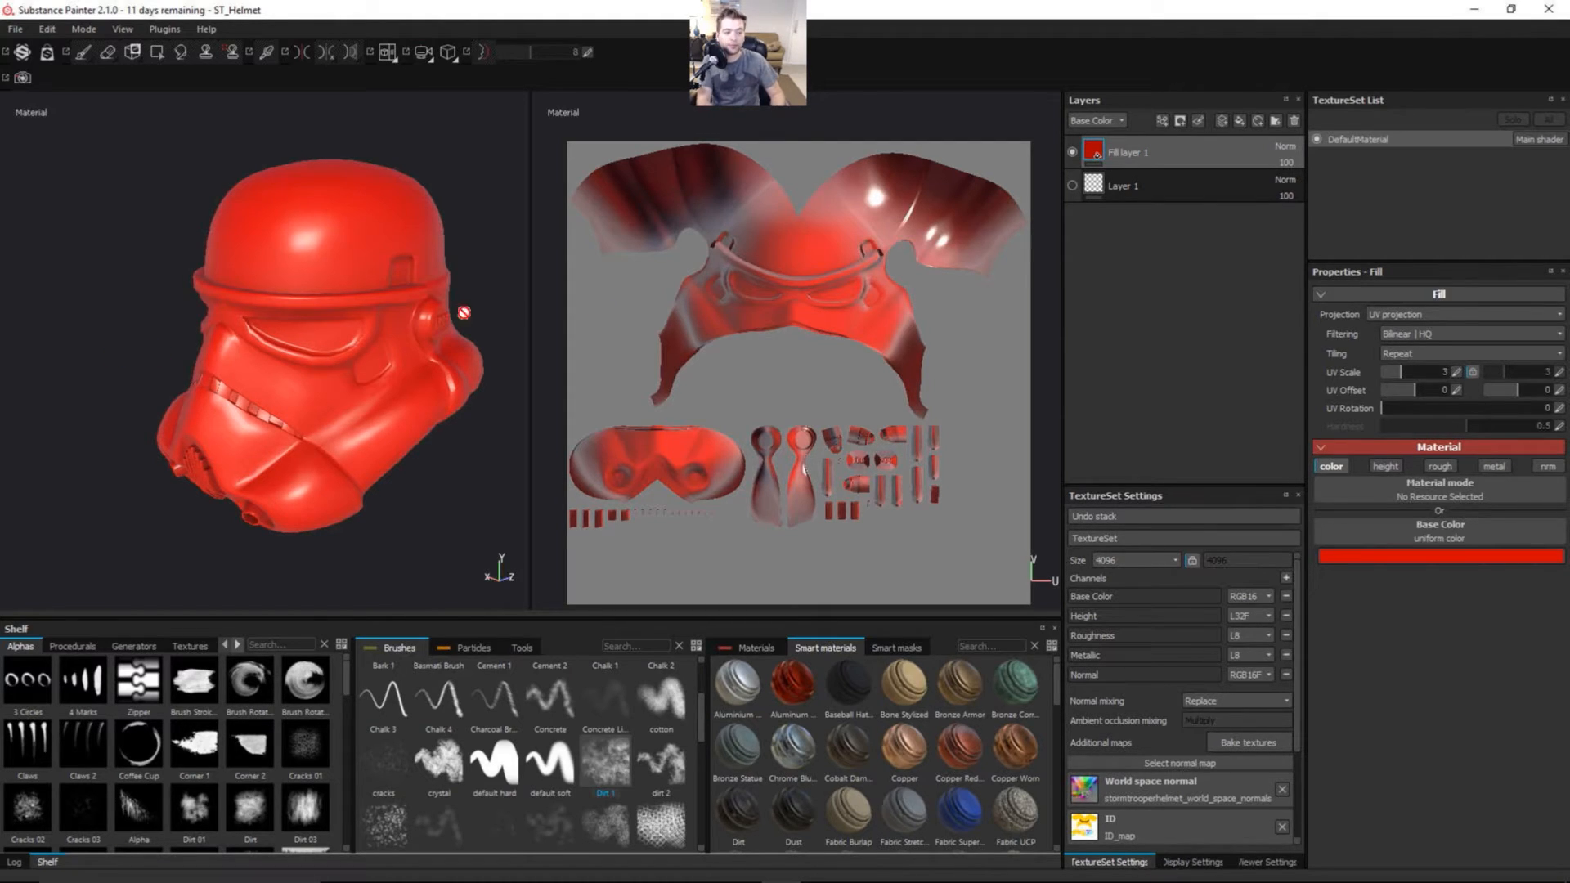
left_click(338, 232)
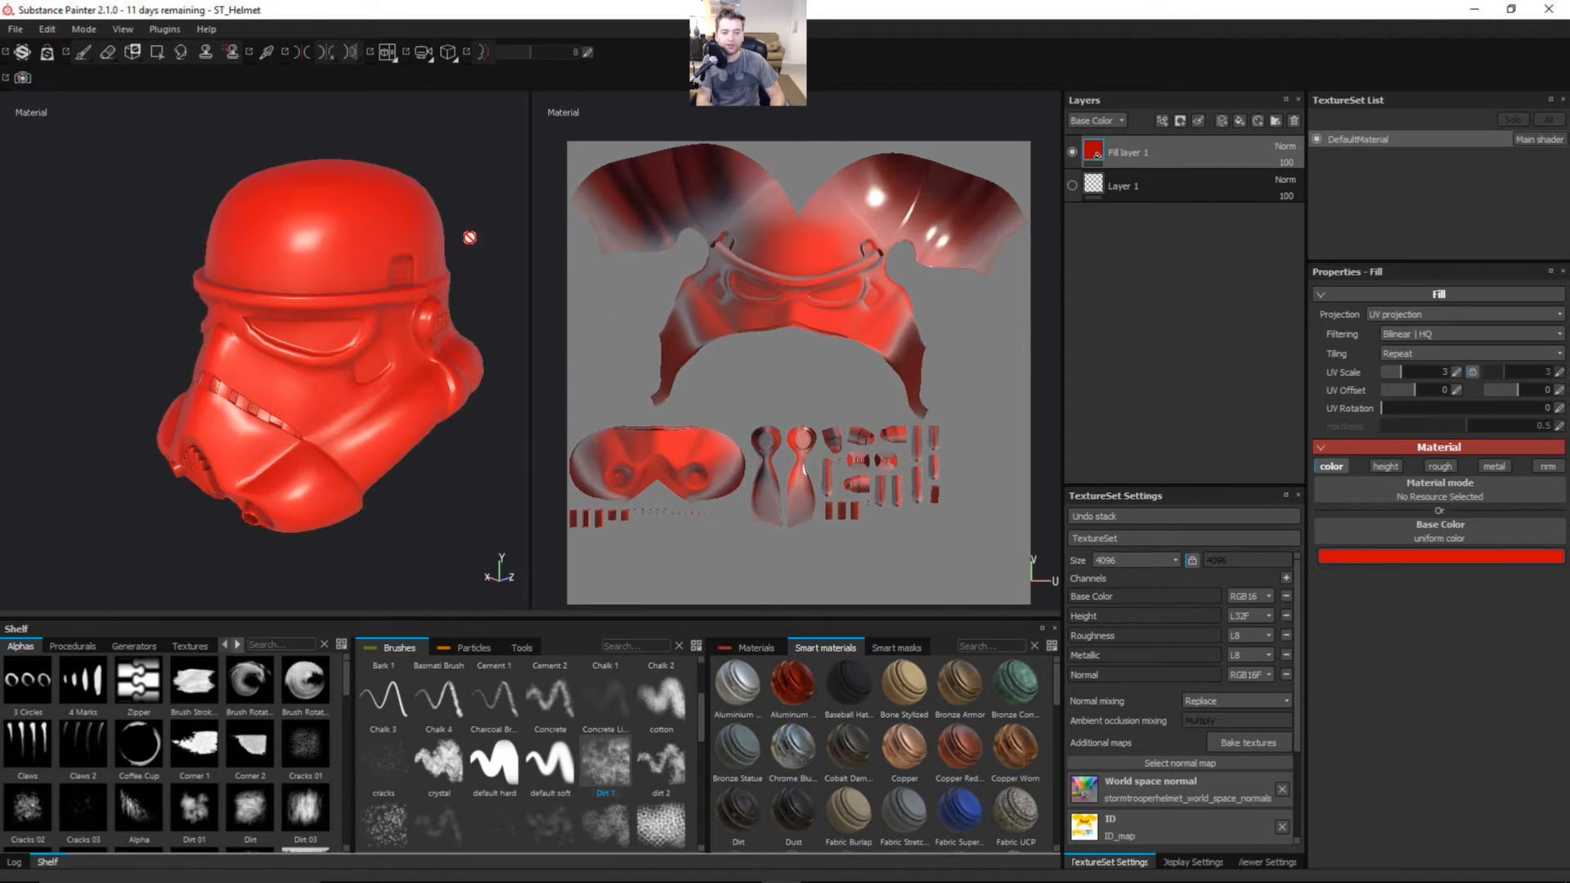
- Add a black mask to the red fill layer and make the mask the active target
left_click(1180, 121)
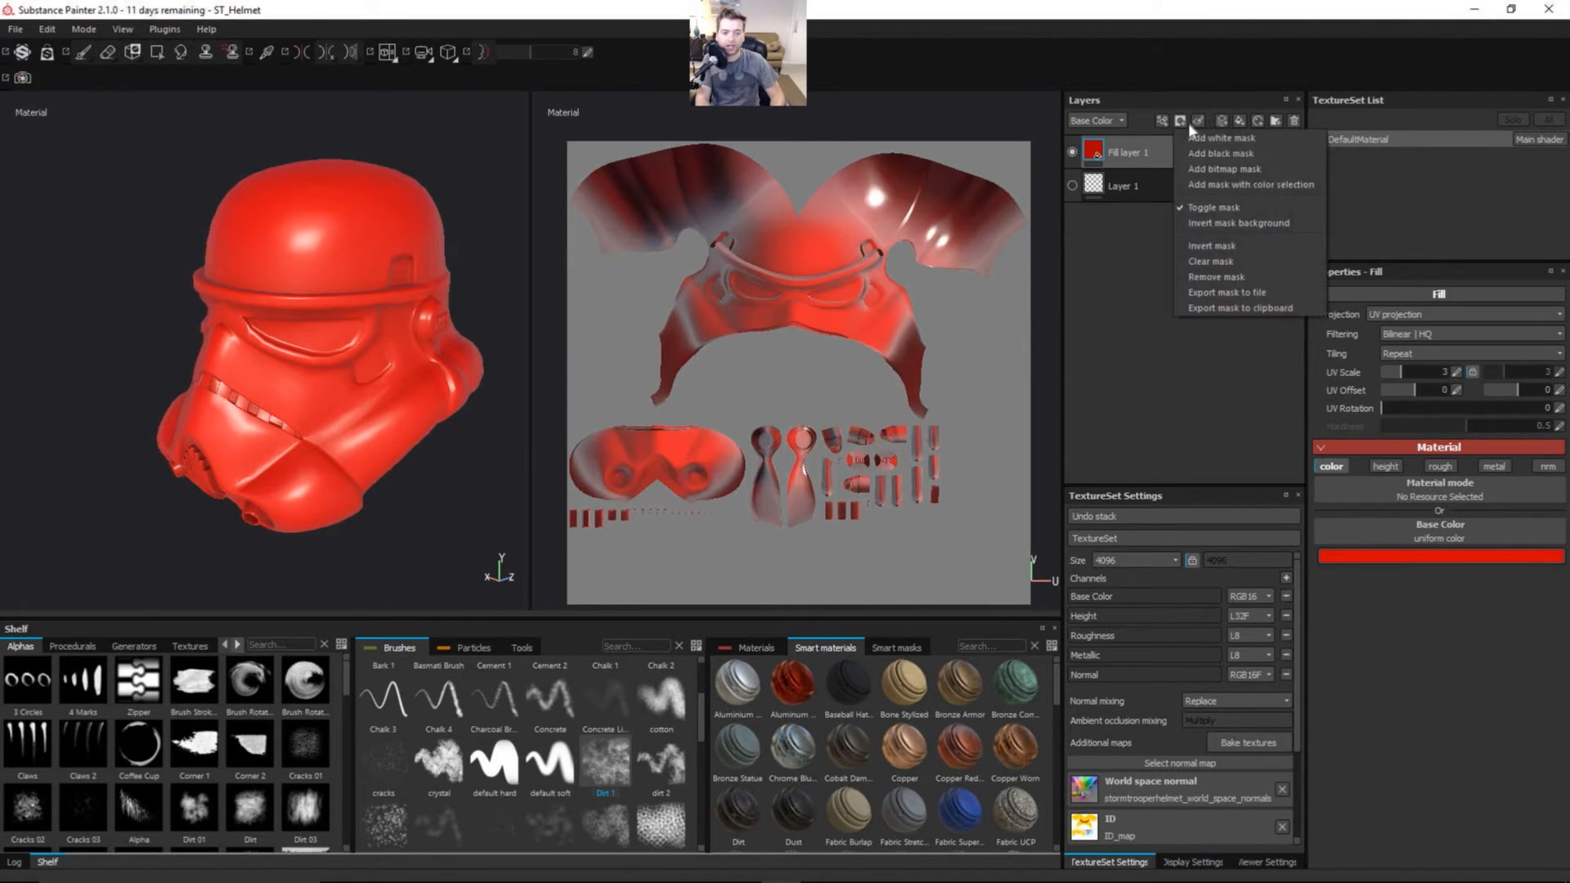
left_click(1219, 154)
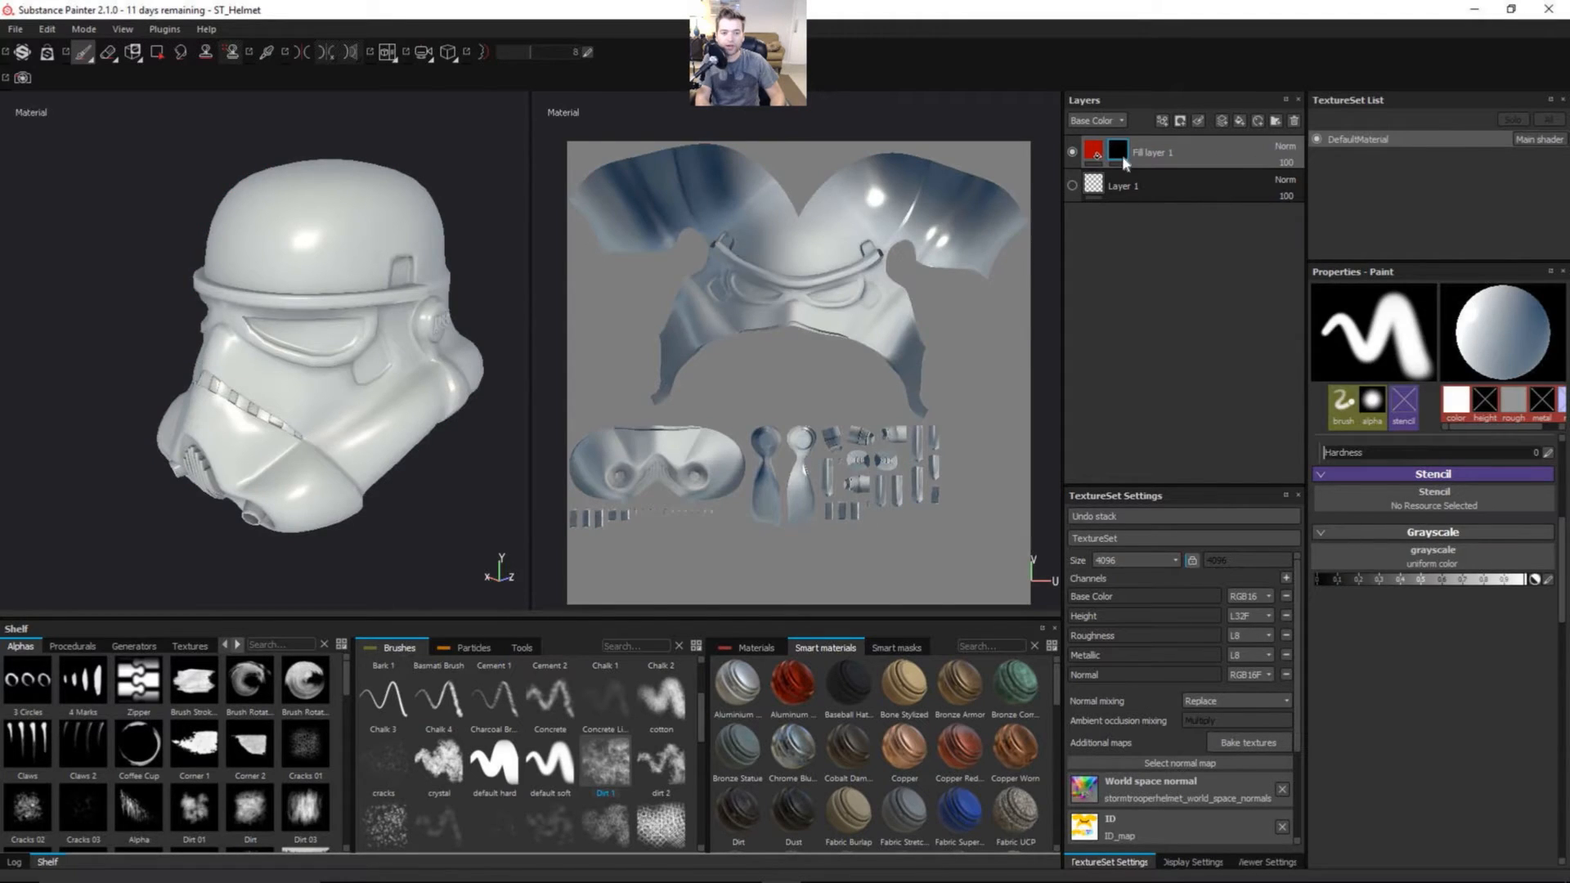
left_click(1094, 151)
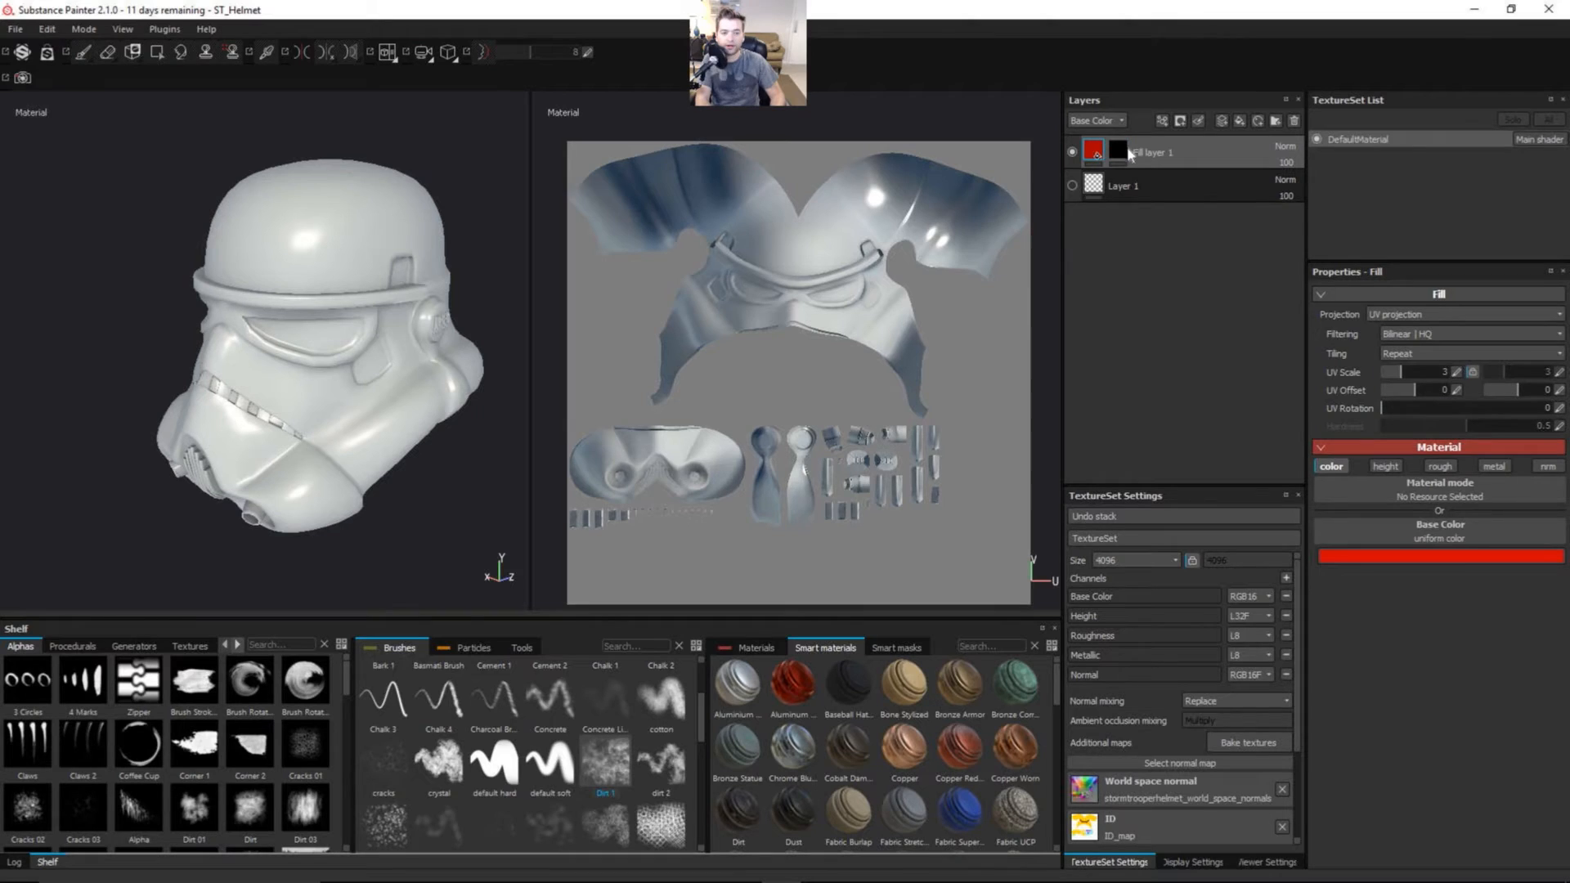
left_click(1118, 151)
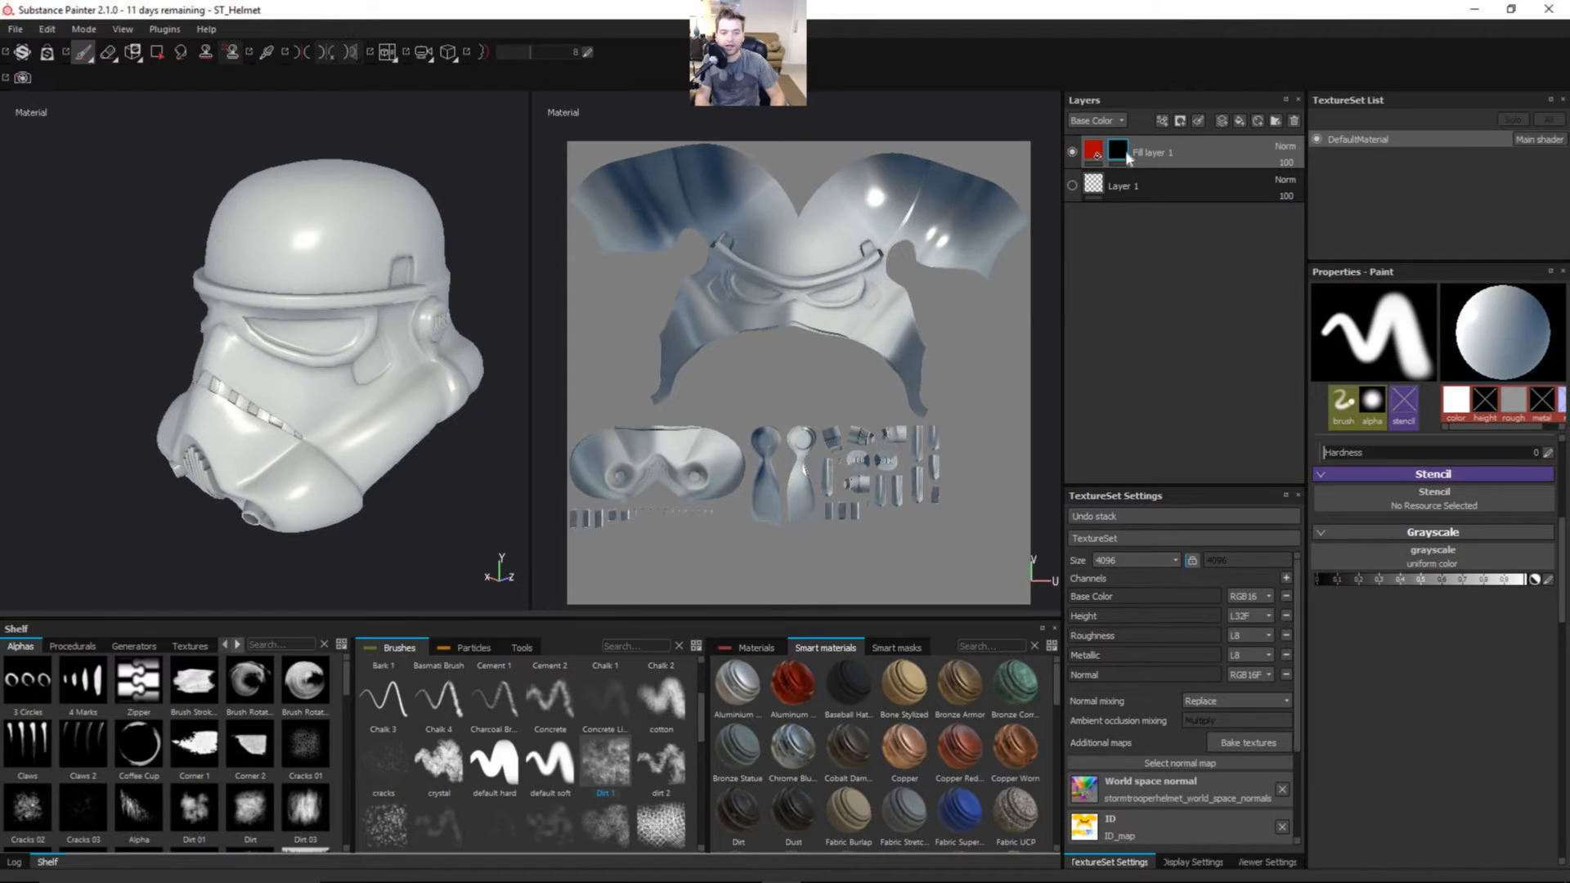
- Add a color selection to the fill layer's mask and pick the helmet shell's yellow ID color (R 255, G 208, B 0)
left_click(1161, 121)
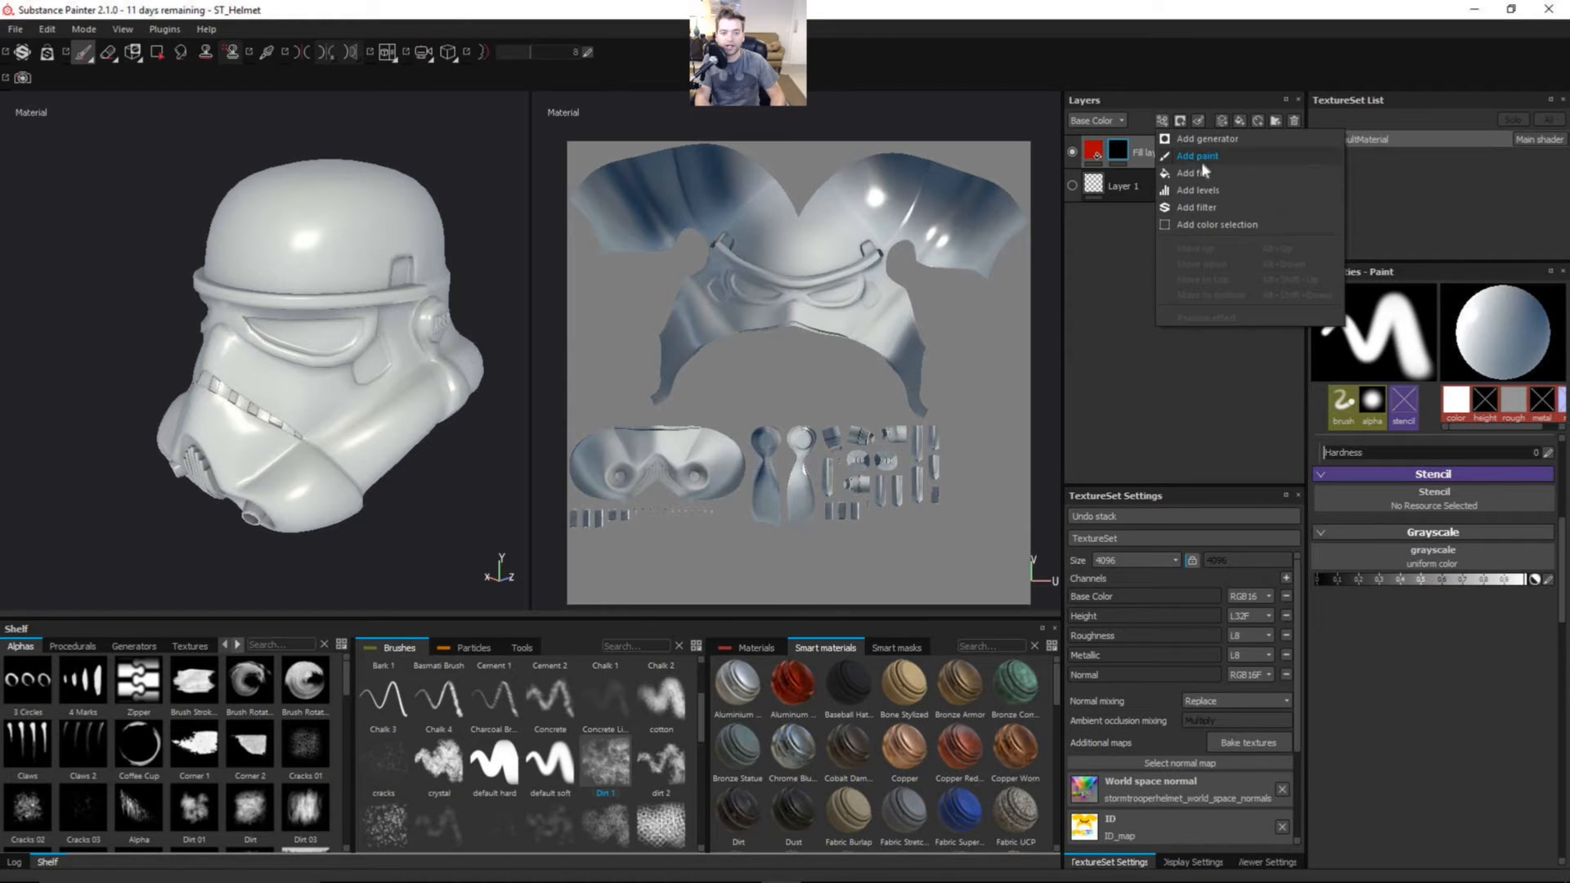
left_click(1209, 224)
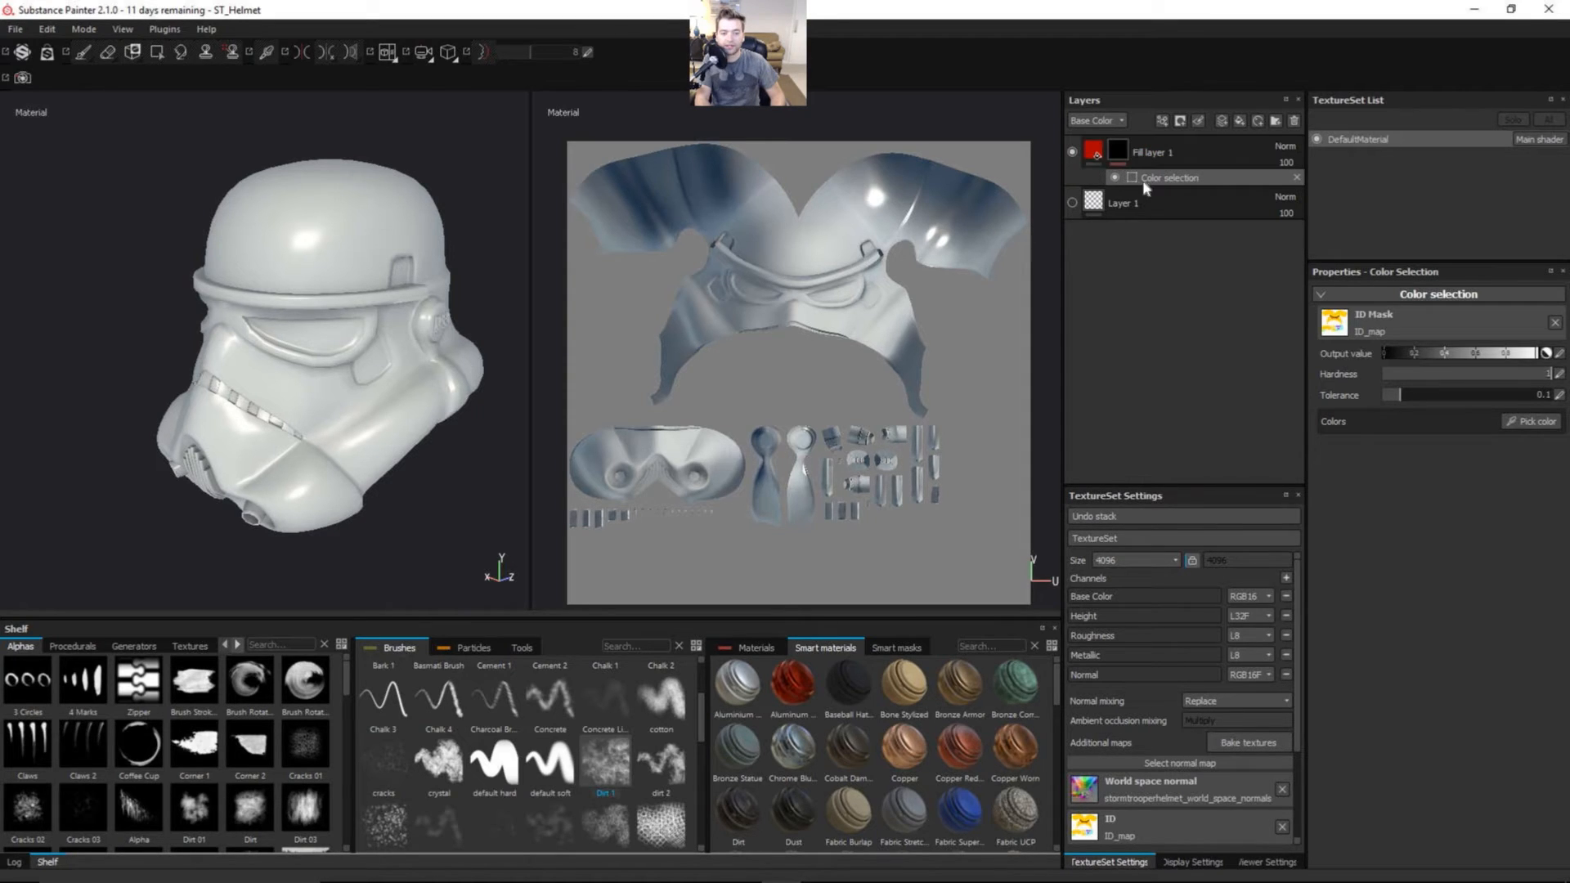
left_click(1535, 422)
left_click(302, 235)
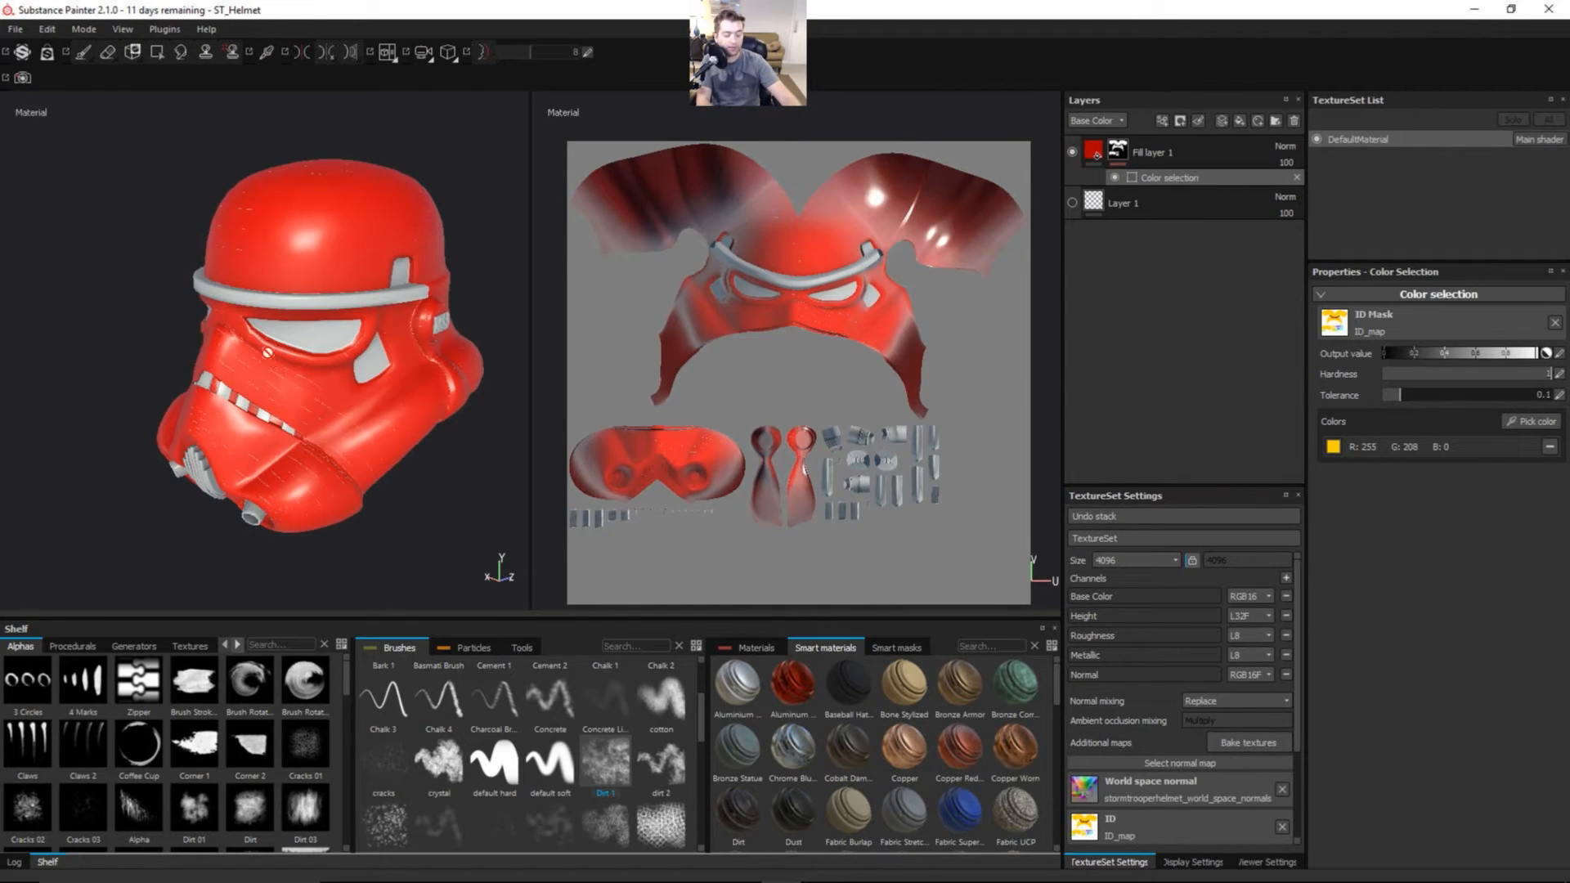
- Raise the color selection's tolerance to 0.29 to clear the thin unmasked lines on the shell
right_click_drag(240, 350, 343, 363, "alt")
left_click_drag(280, 440, 351, 410, "alt")
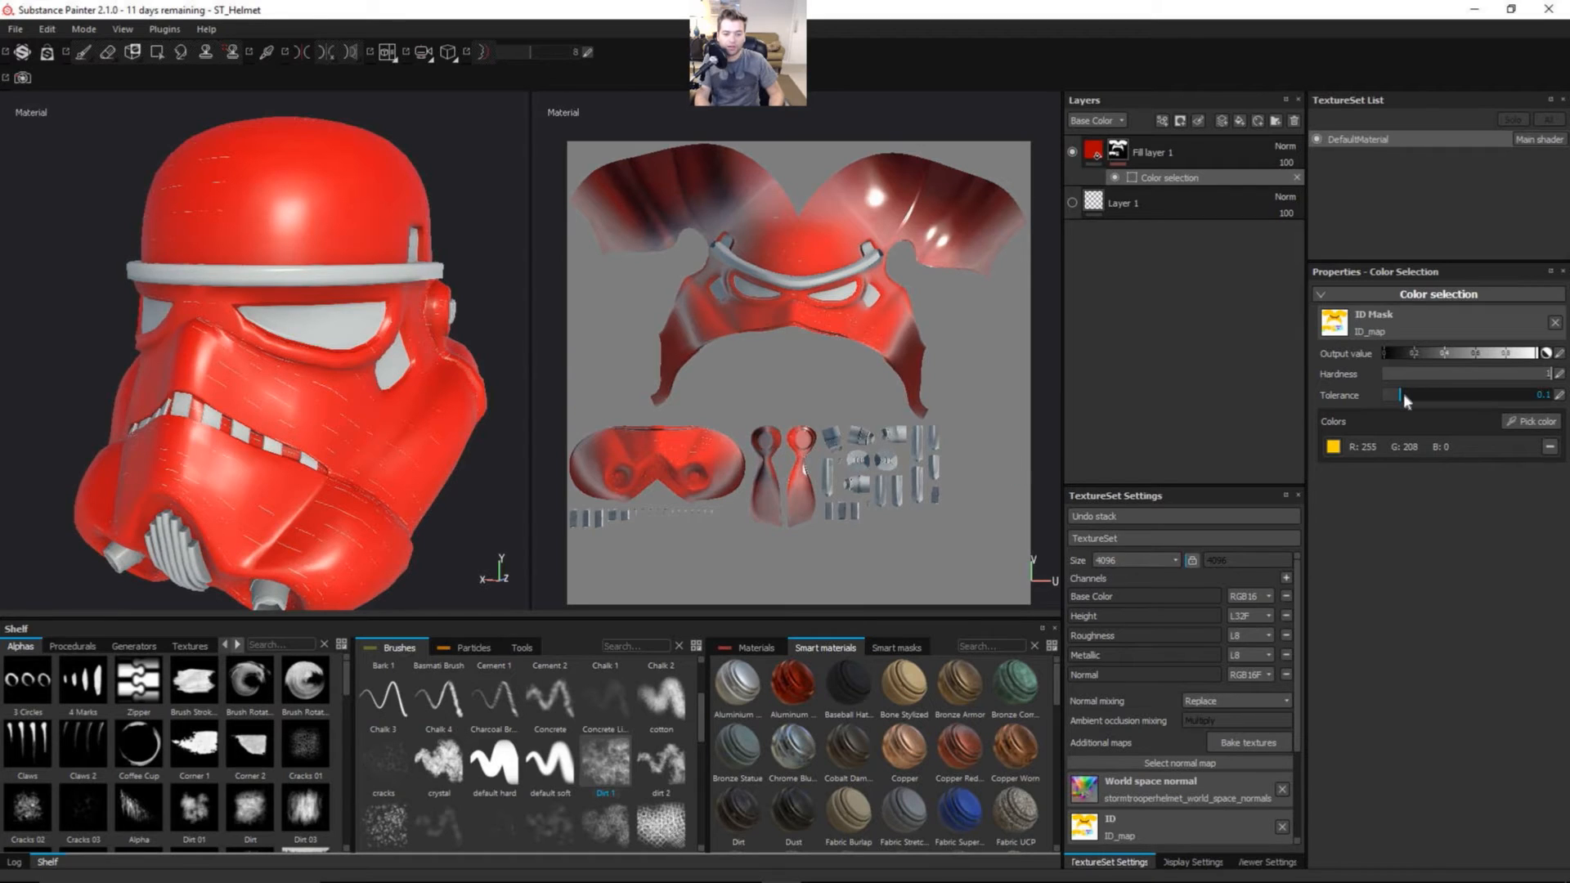
left_click_drag(1404, 399, 1431, 400)
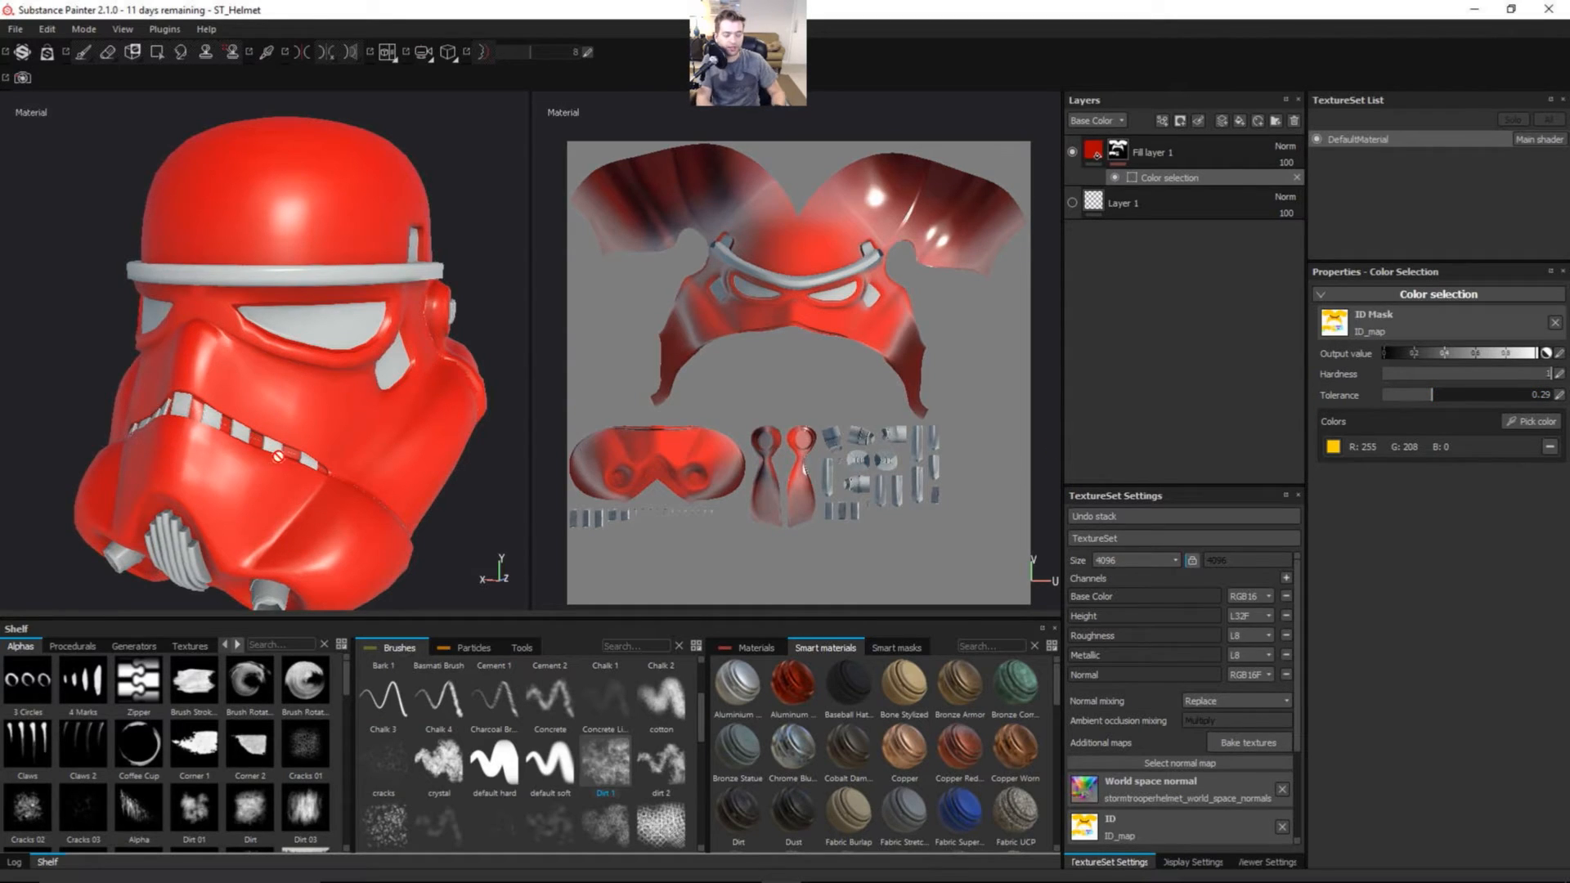
- Inspect the mask edges around the mouth strip and set the color selection's tolerance to 0.74
left_click_drag(257, 404, 452, 409, "alt")
right_click_drag(289, 431, 116, 484, "alt")
scroll(446, 421, "up", 3)
scroll(334, 447, "up", 1)
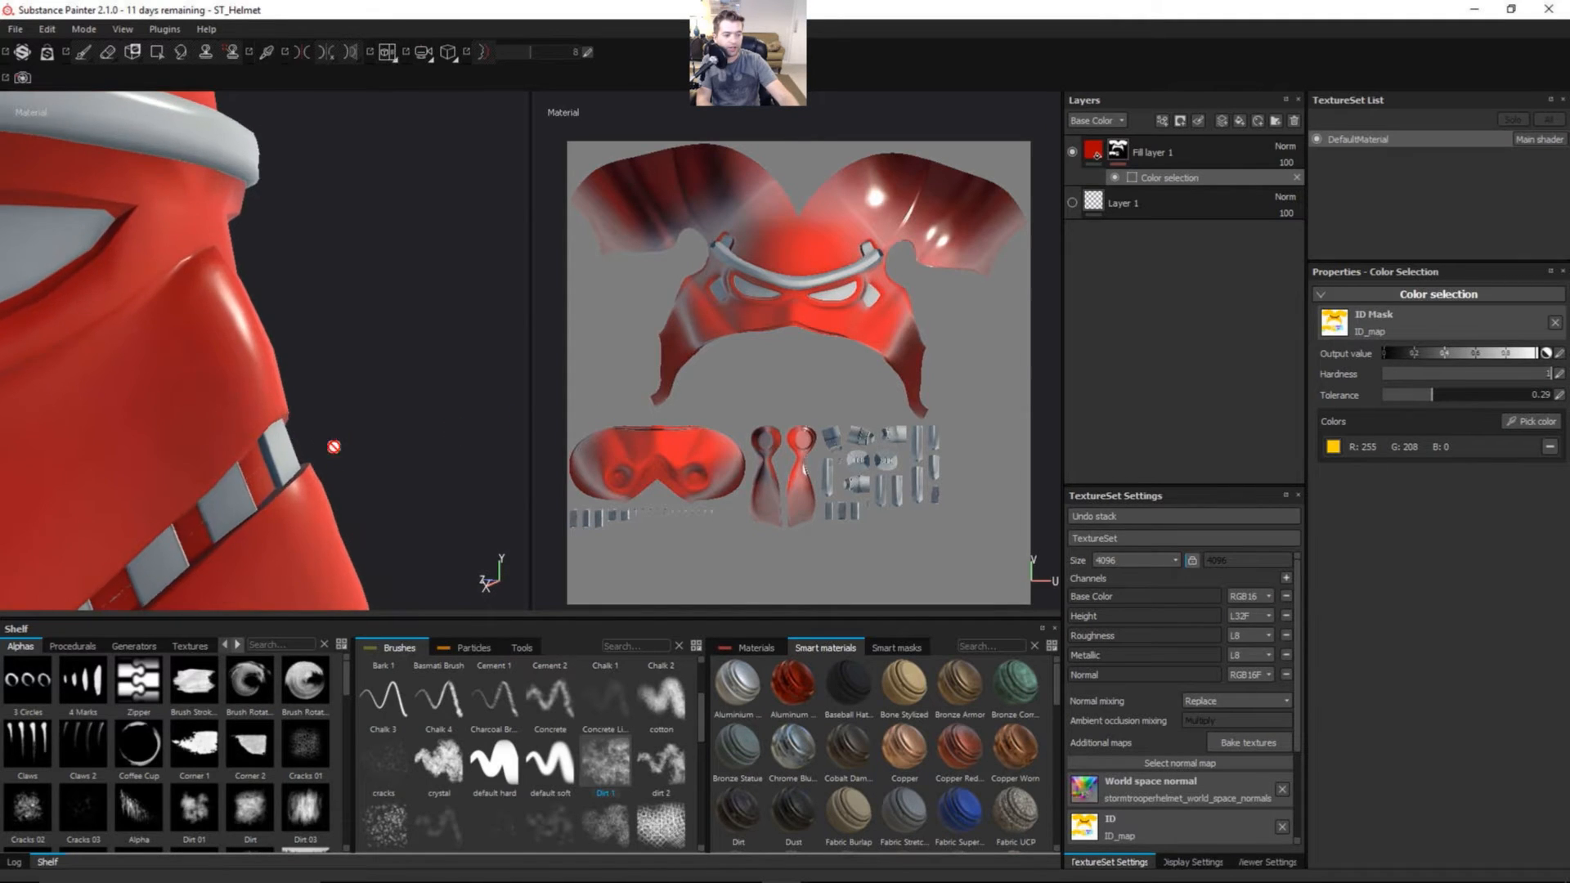
left_click_drag(268, 483, 57, 464, "alt")
left_click_drag(348, 459, 239, 493, "alt")
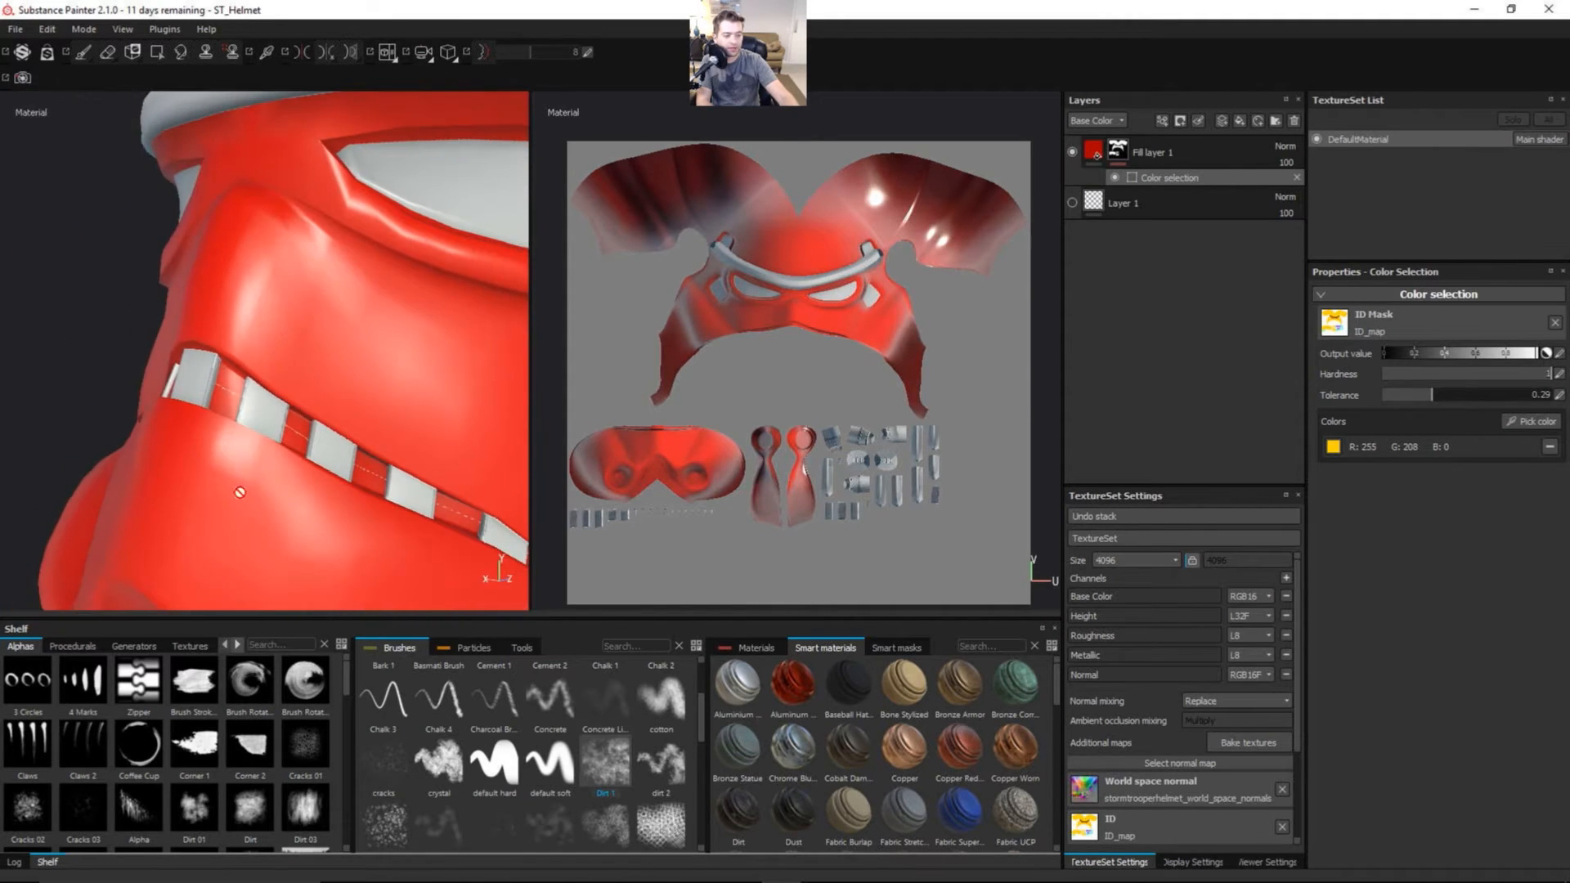
left_click_drag(1431, 396, 1460, 401)
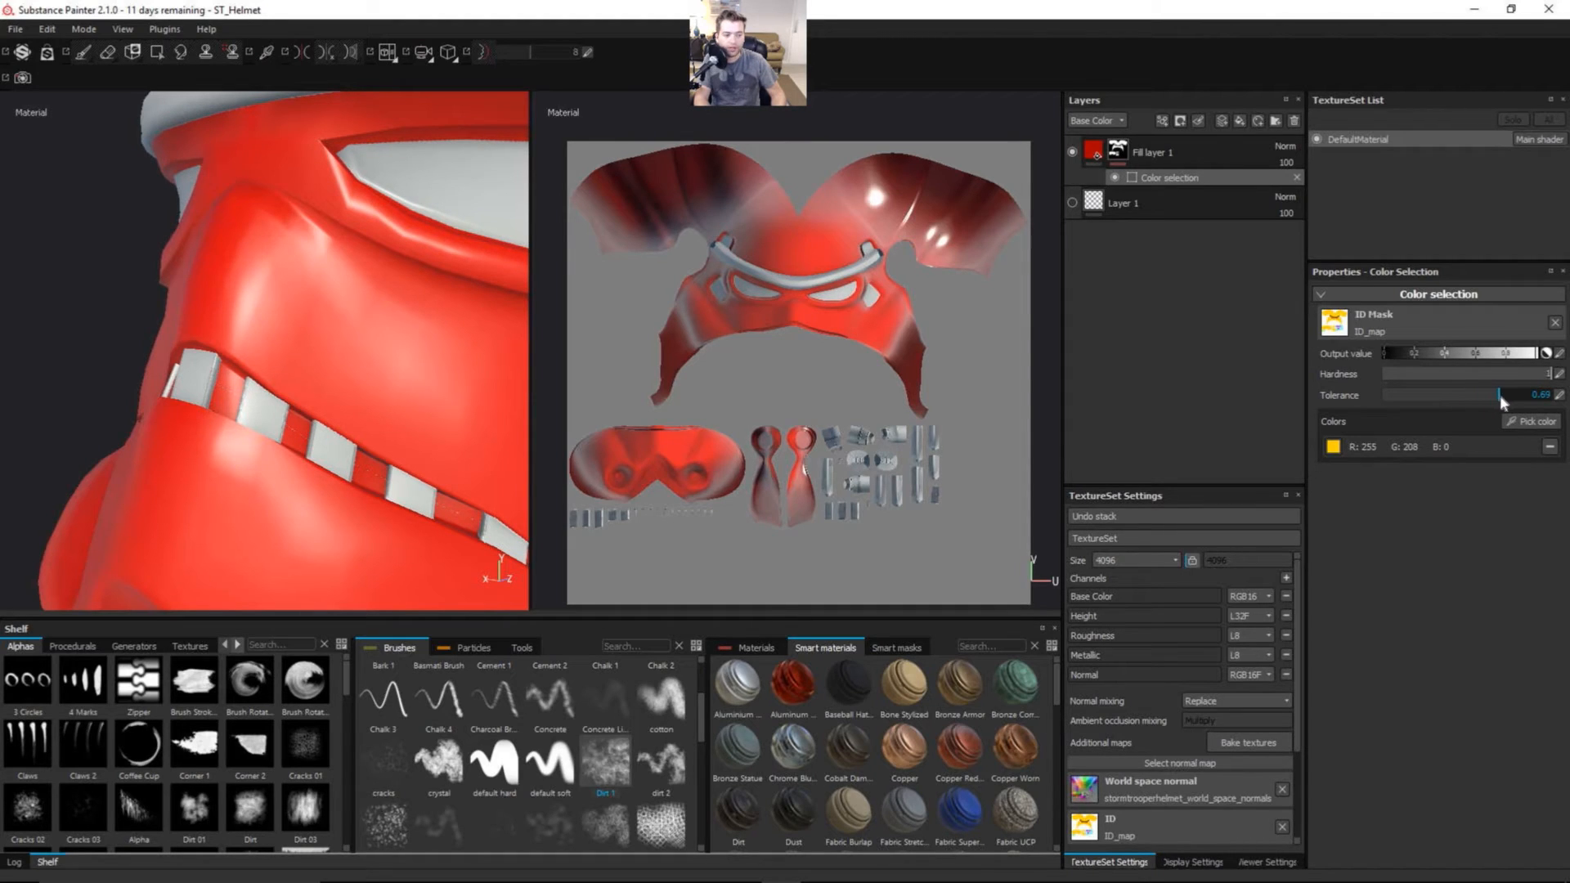
left_click_drag(1509, 401, 1509, 401)
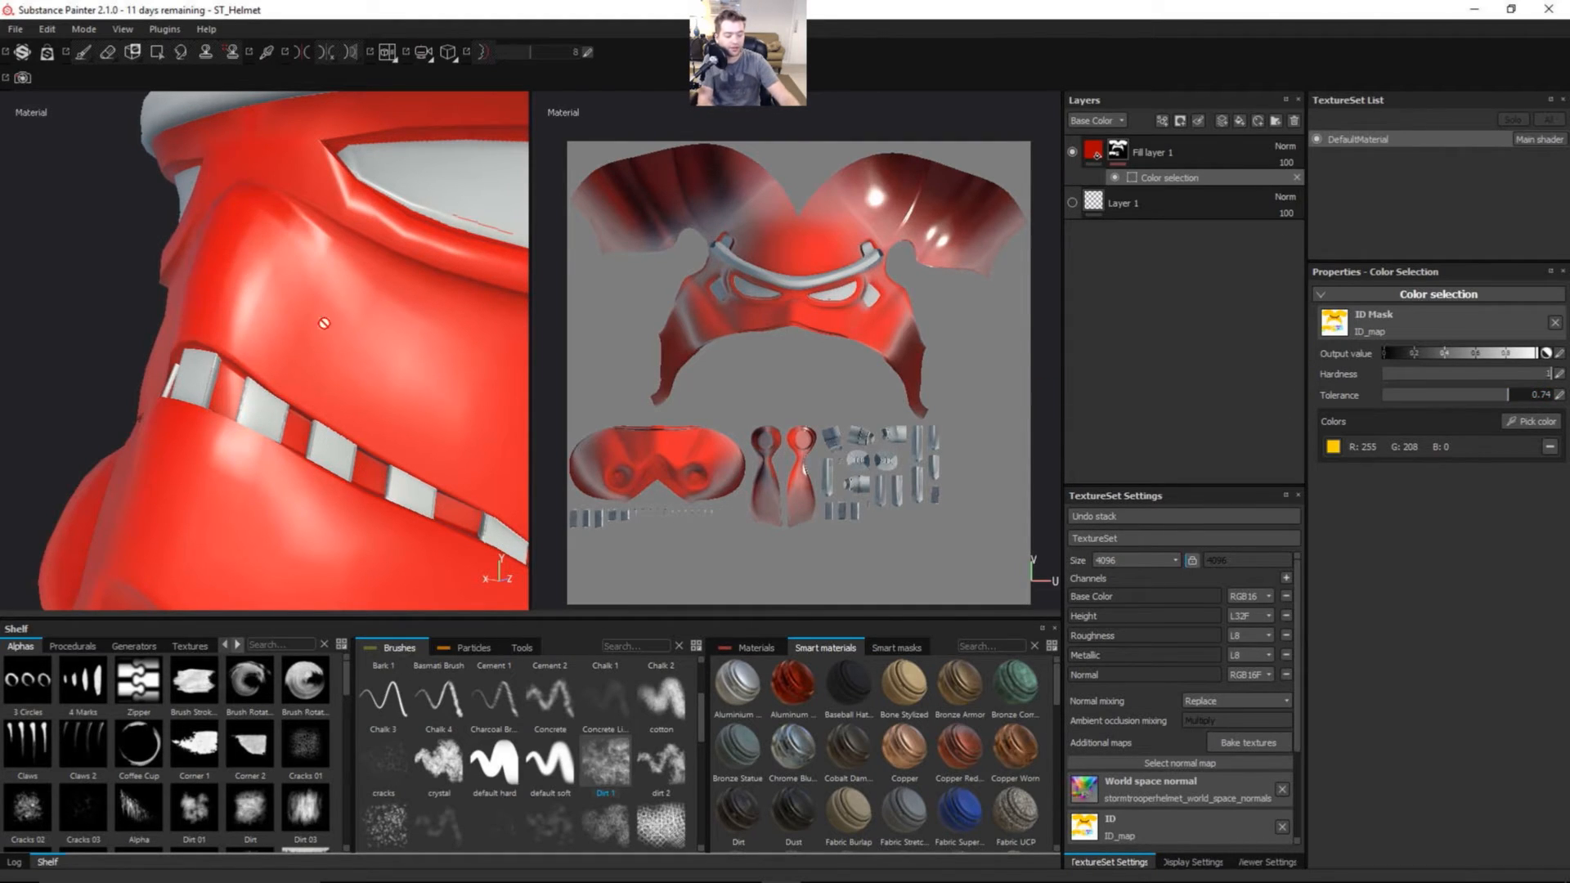
left_click_drag(295, 298, 122, 368, "alt")
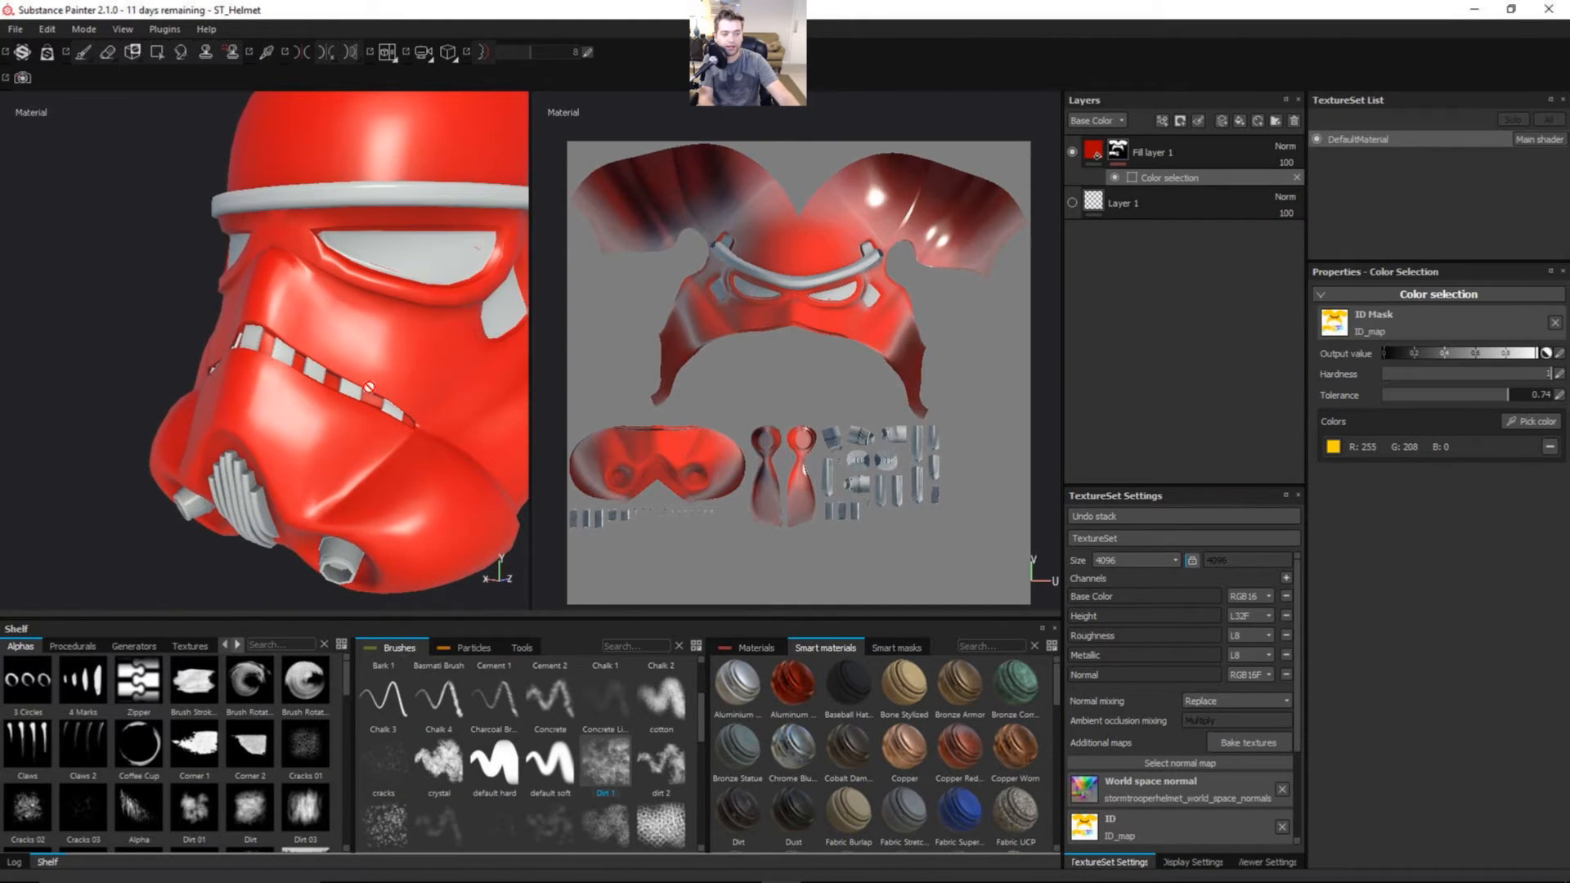
left_click_drag(369, 387, 250, 383, "alt")
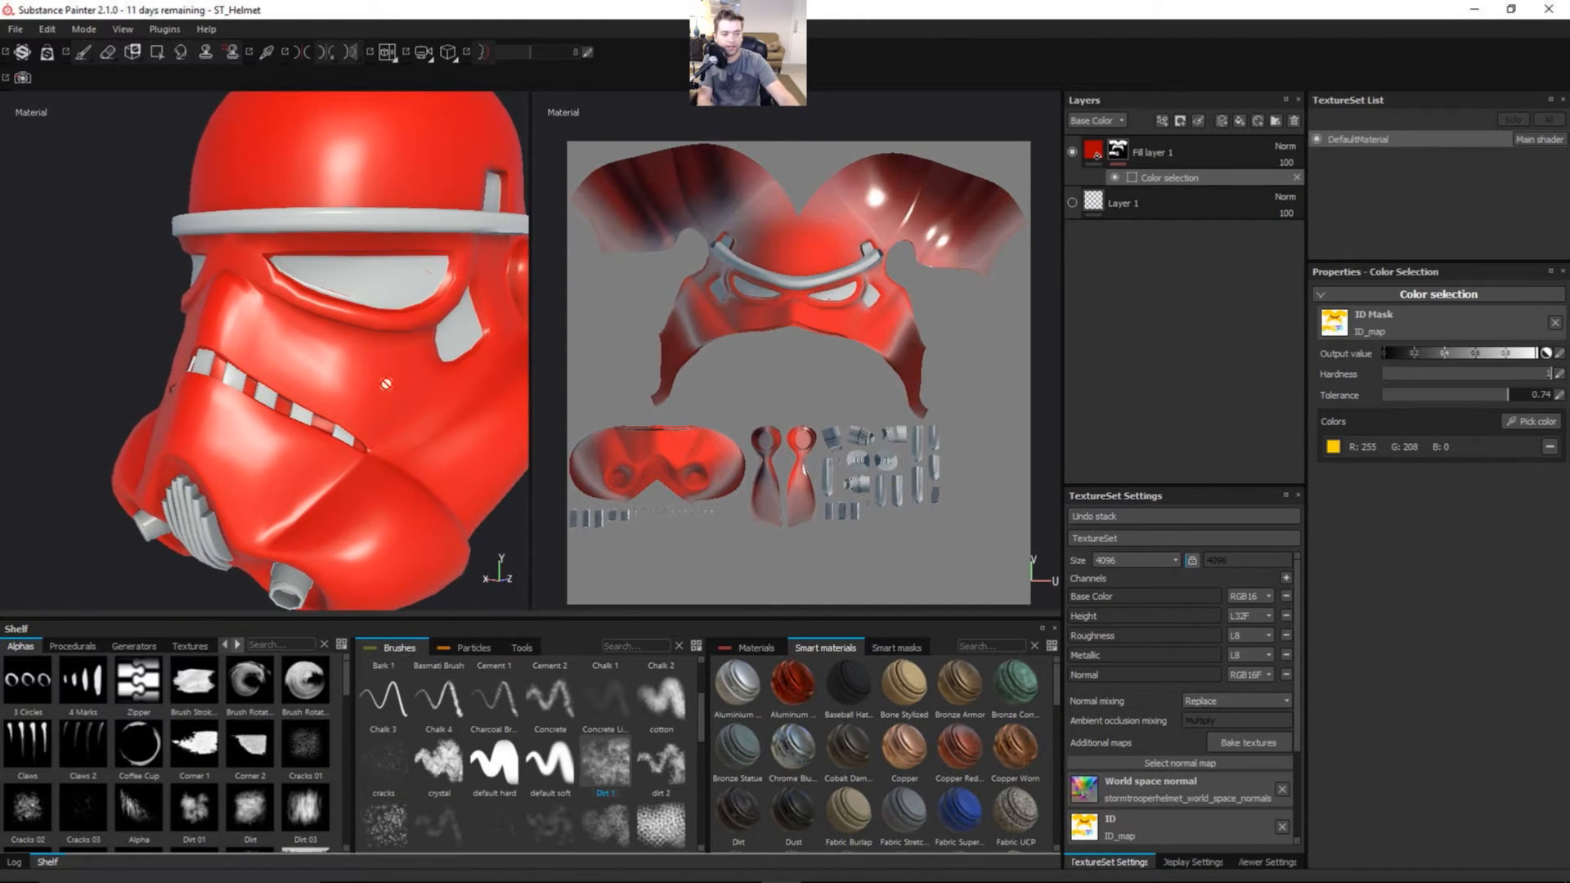
- Add a paint effect to the content of the red fill layer rather than to its mask
left_click_drag(386, 385, 344, 385, "alt")
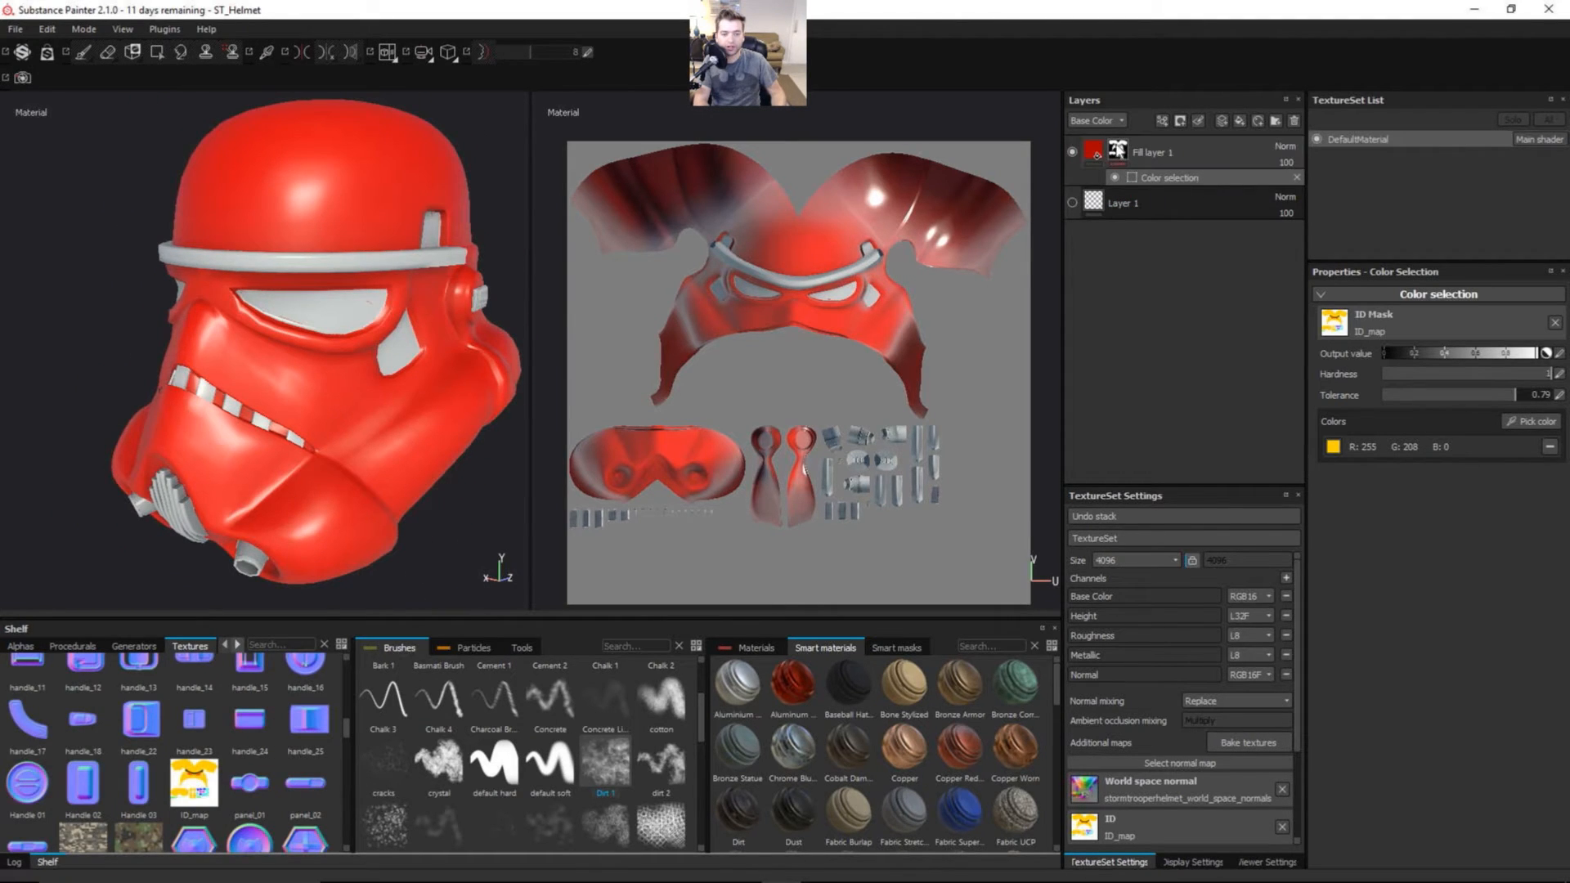
left_click(1119, 151)
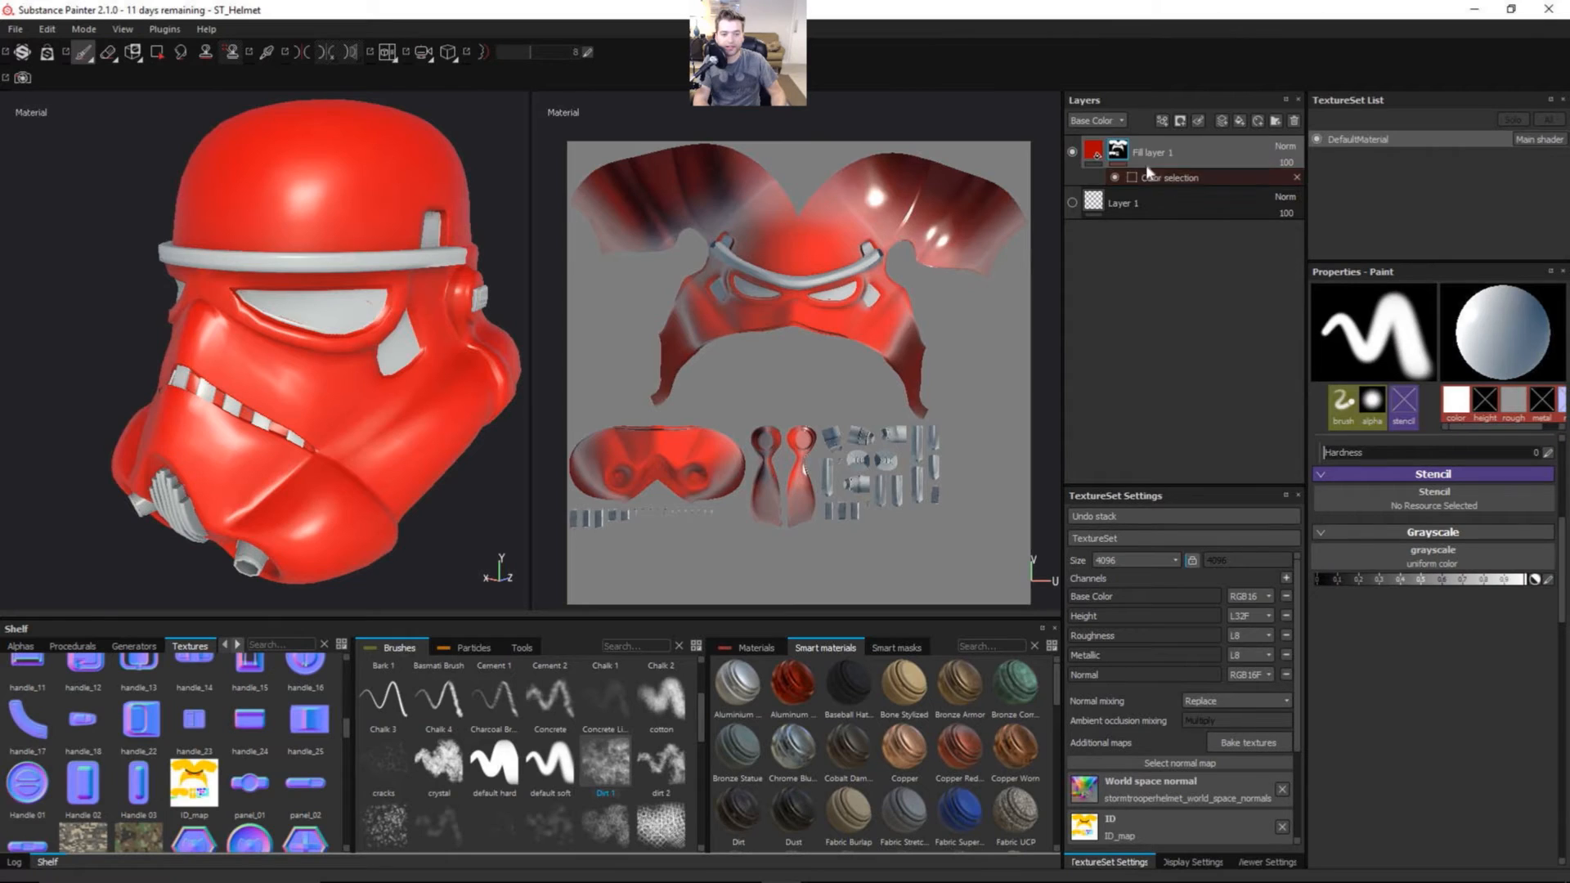
left_click(1093, 154)
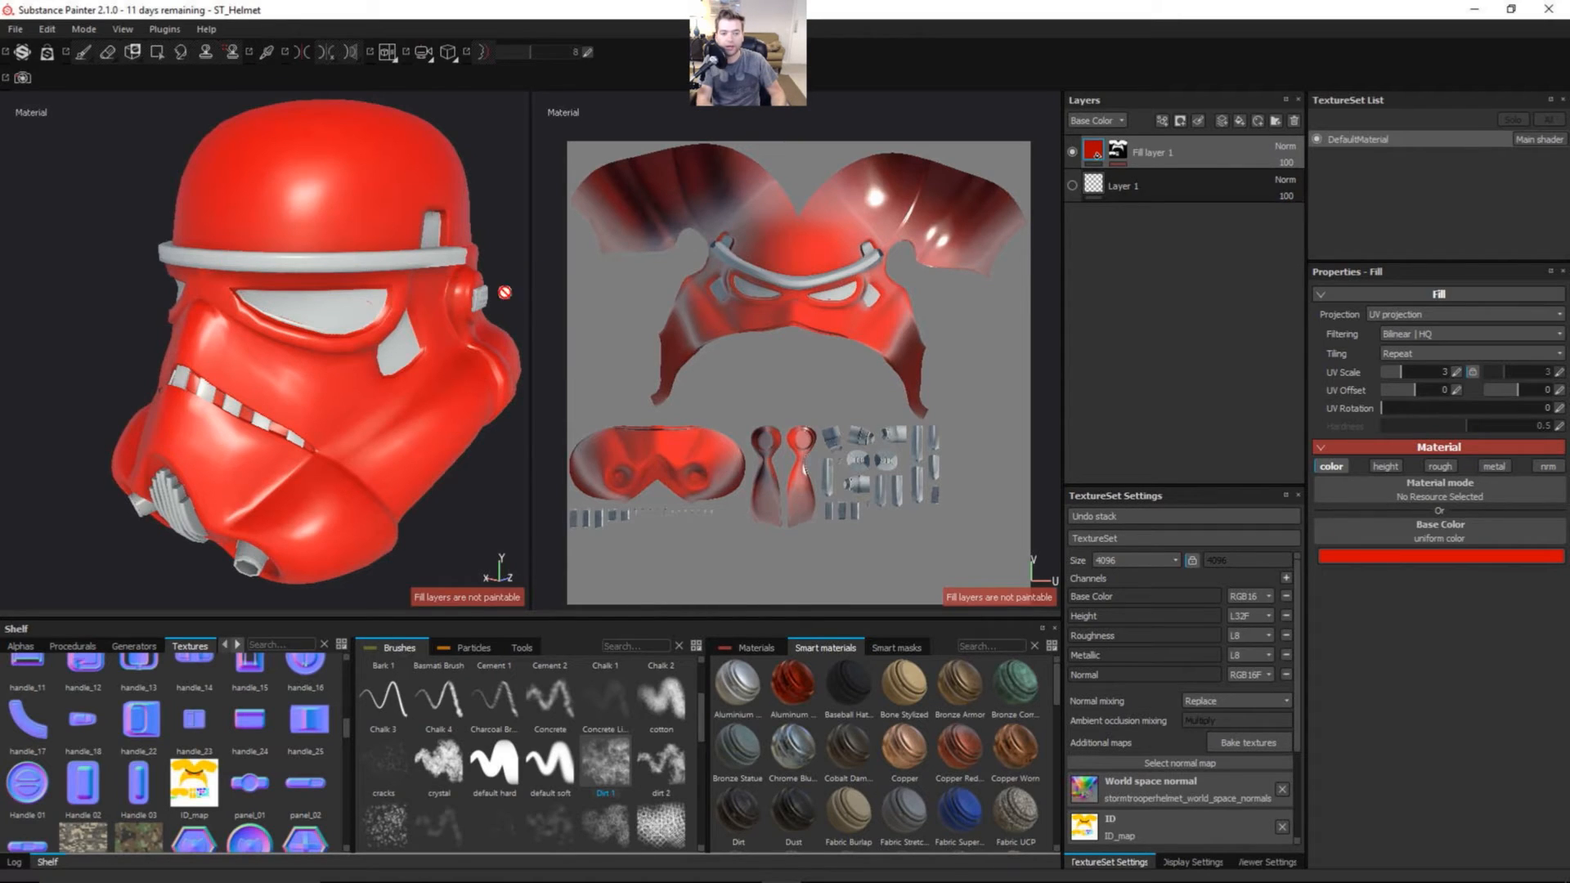
left_click(1161, 118)
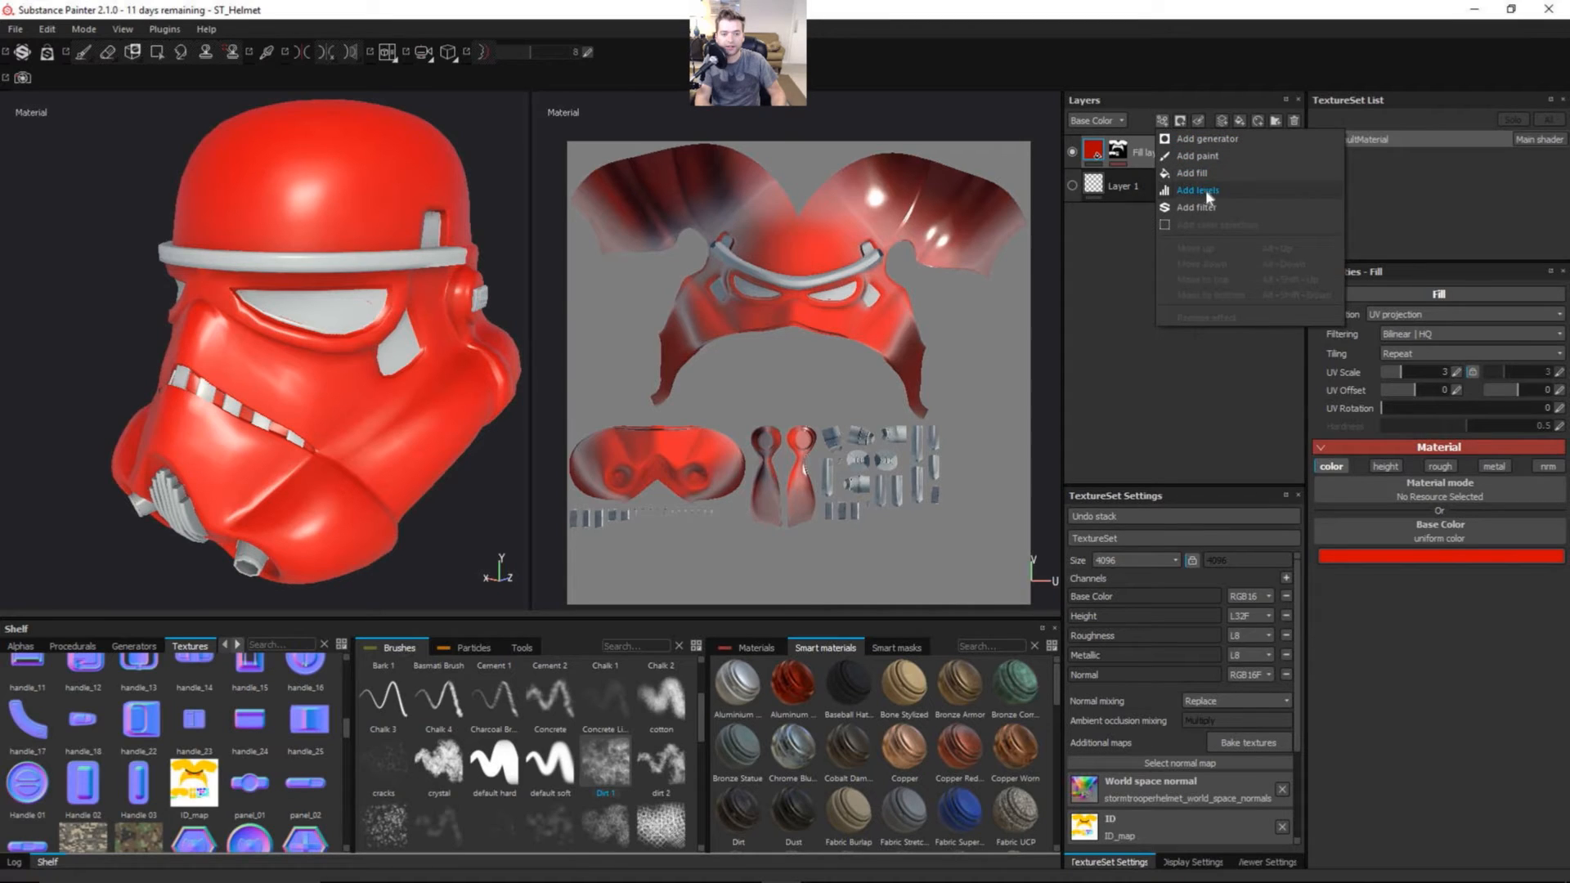
left_click(1209, 157)
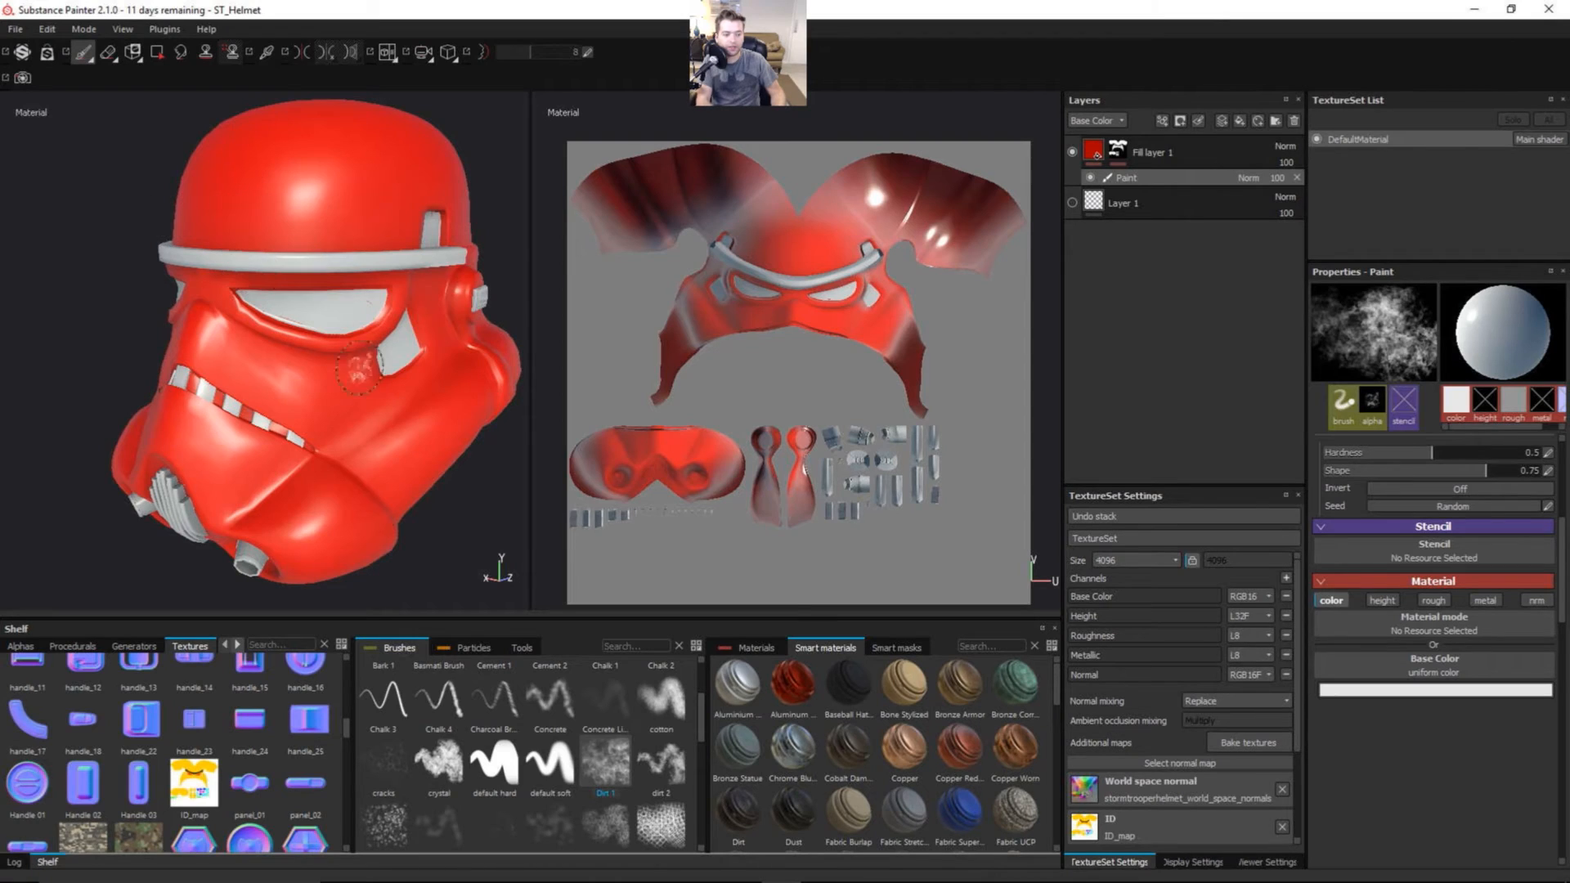
- Set the base color of the paint effect's brush to purple
left_click(1431, 694)
left_click(1389, 655)
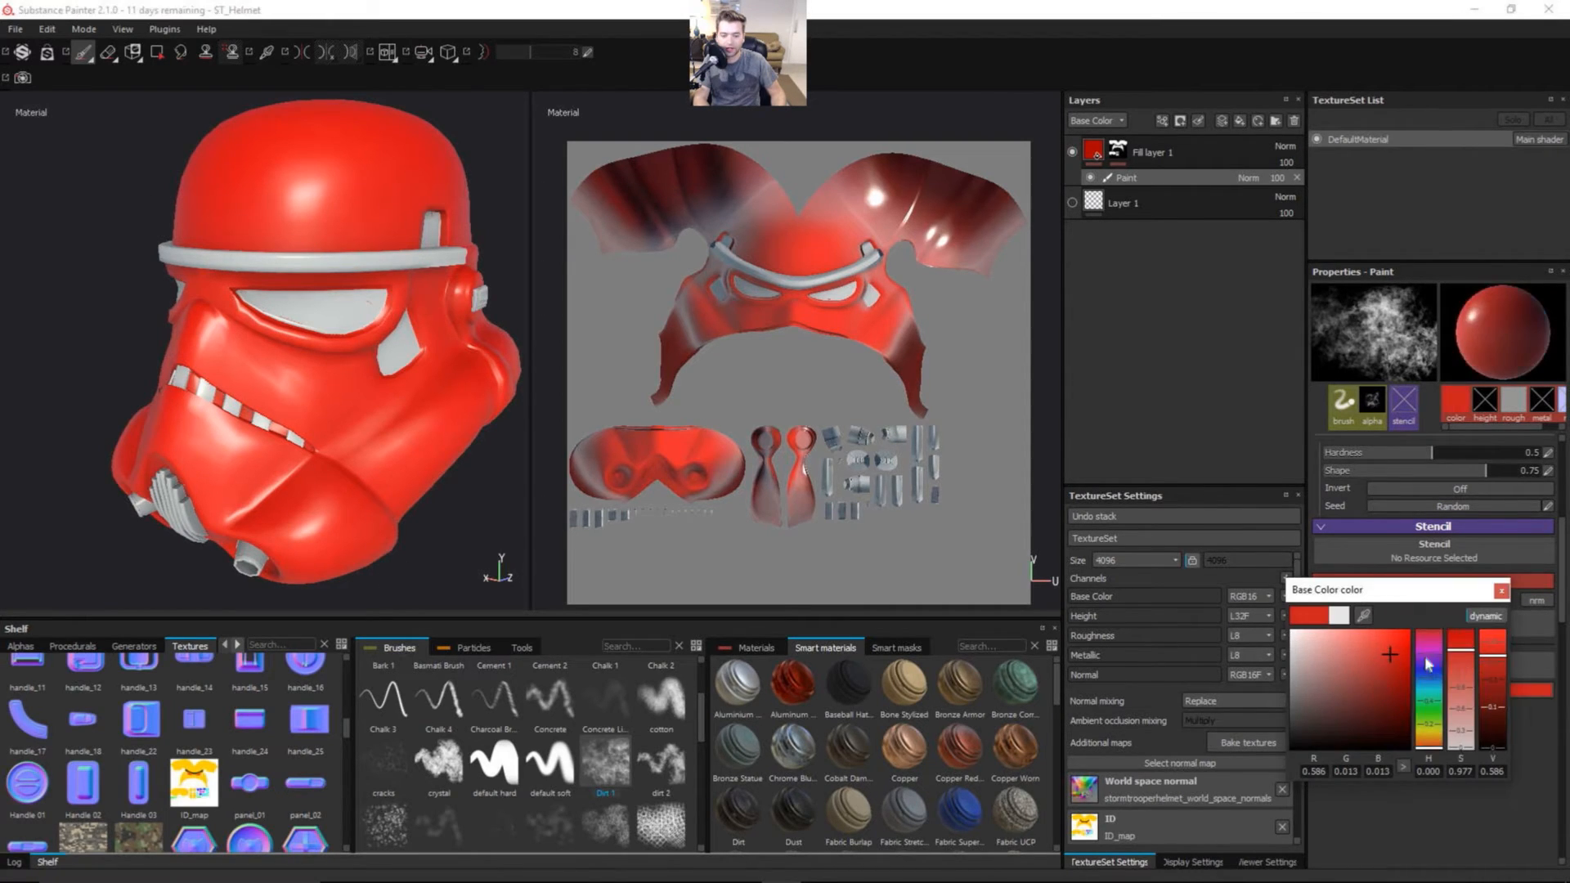
left_click_drag(1431, 659, 1433, 654)
left_click(1502, 591)
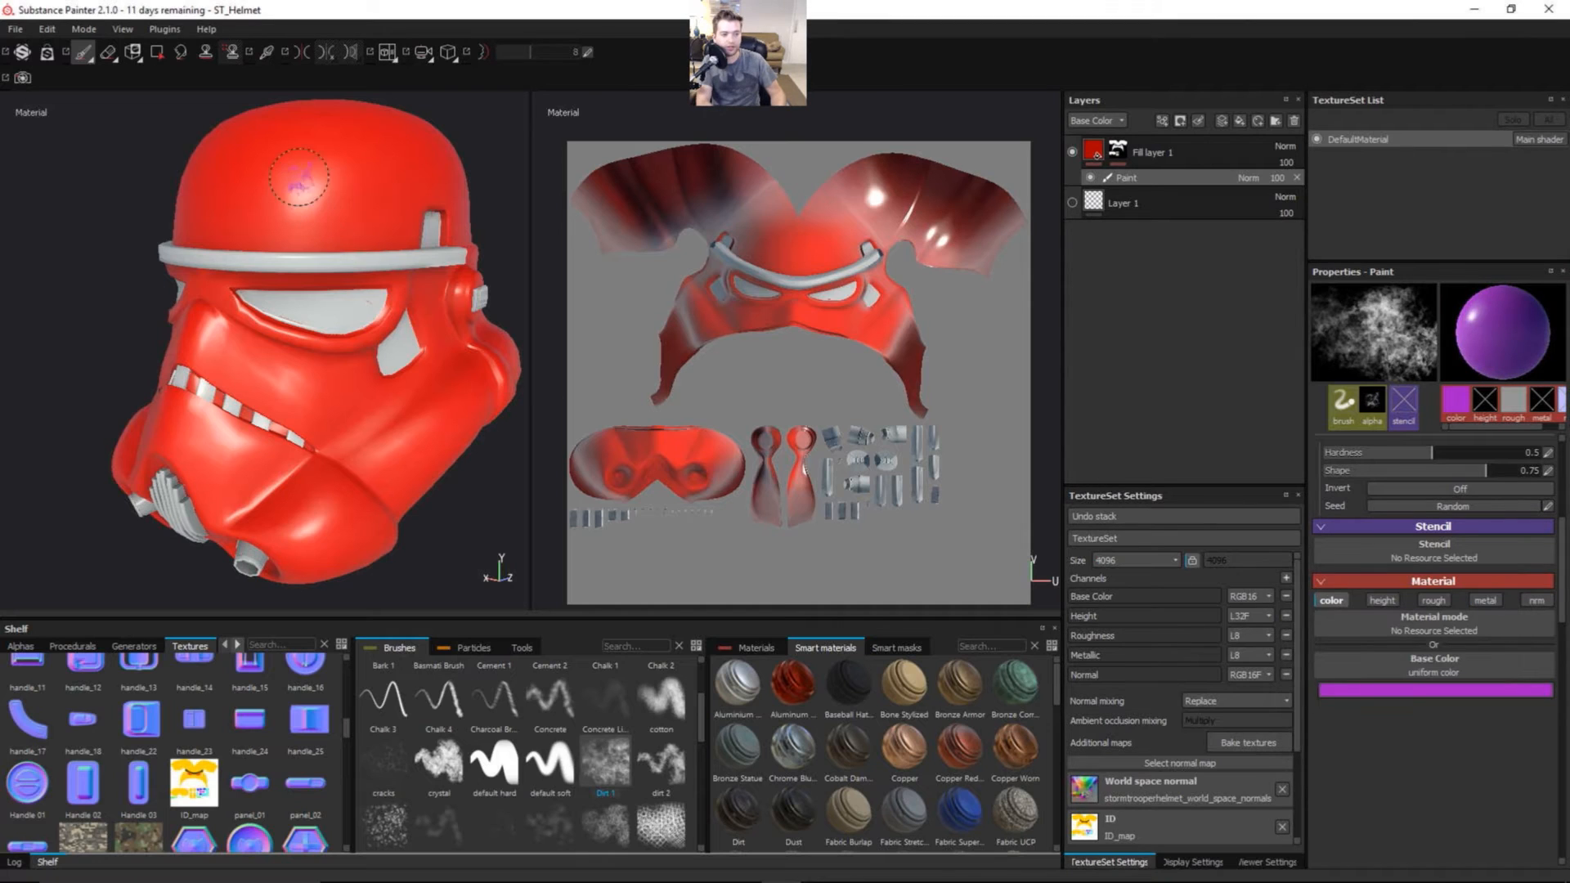
- Paint purple dirt-brush strokes across the front and side of the helmet's dome
left_click_drag(315, 184, 246, 192)
mouse_move(393, 142)
left_mouse_down()
mouse_move(326, 193)
mouse_move(368, 237)
left_mouse_up()
mouse_move(344, 241)
right_mouse_down("alt")
mouse_move(248, 269)
mouse_move(221, 204)
right_mouse_up("alt")
left_click_drag(220, 196, 317, 240, "alt")
middle_click_drag(297, 245, 313, 294, "alt")
left_click_drag(307, 277, 199, 277, "alt")
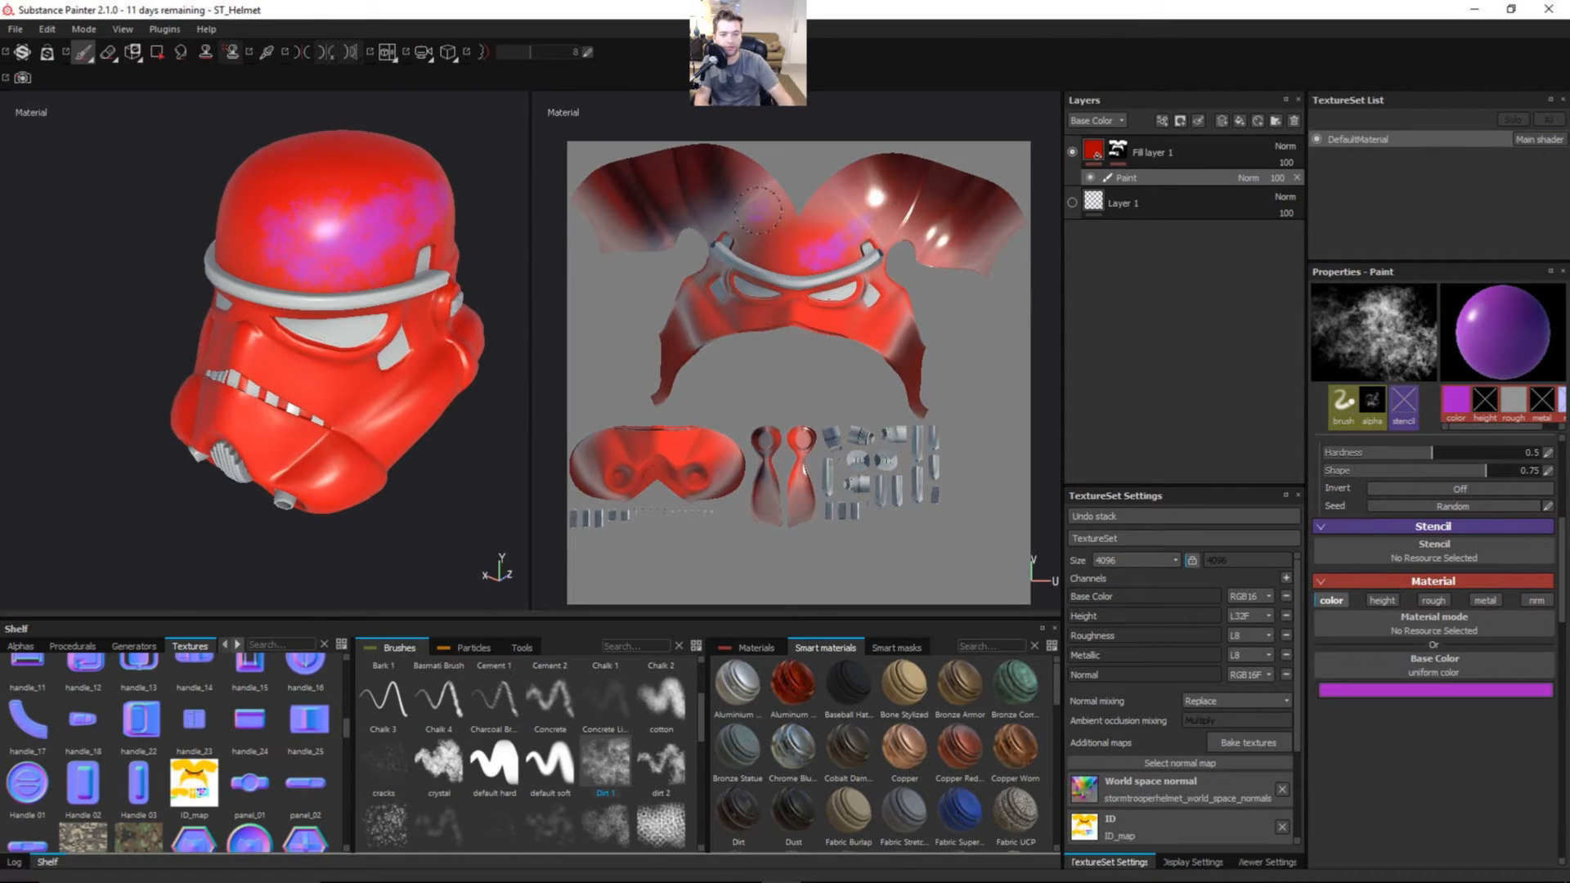
- Compare the effects on the red fill layer's content with those on its mask, and review the options for adding and reordering effects
left_click(1092, 154)
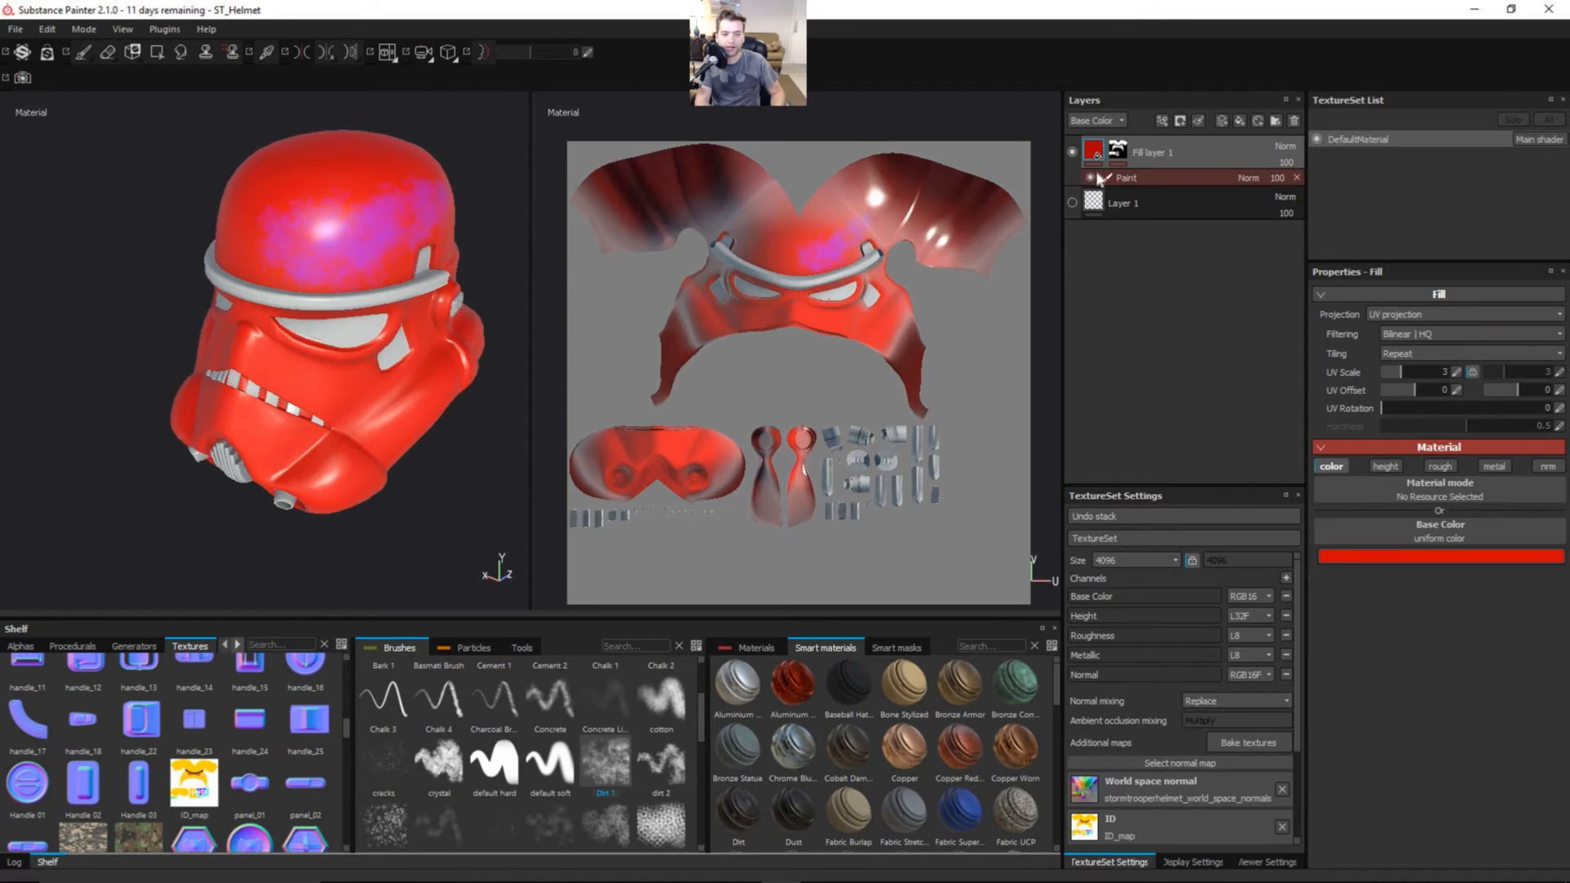
left_click(1159, 177)
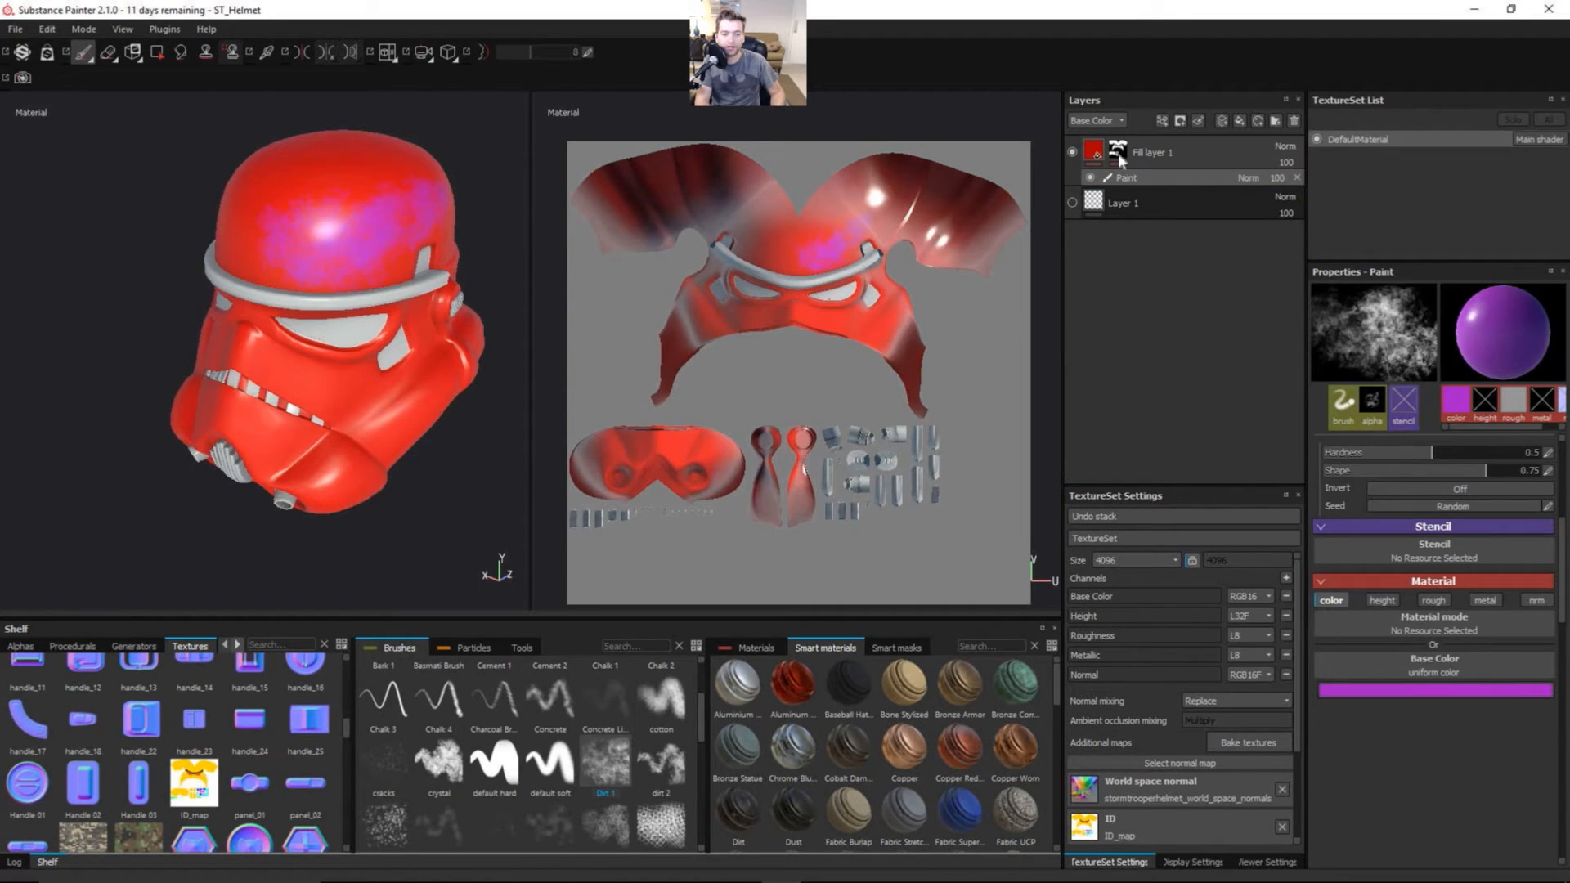
left_click(1118, 153)
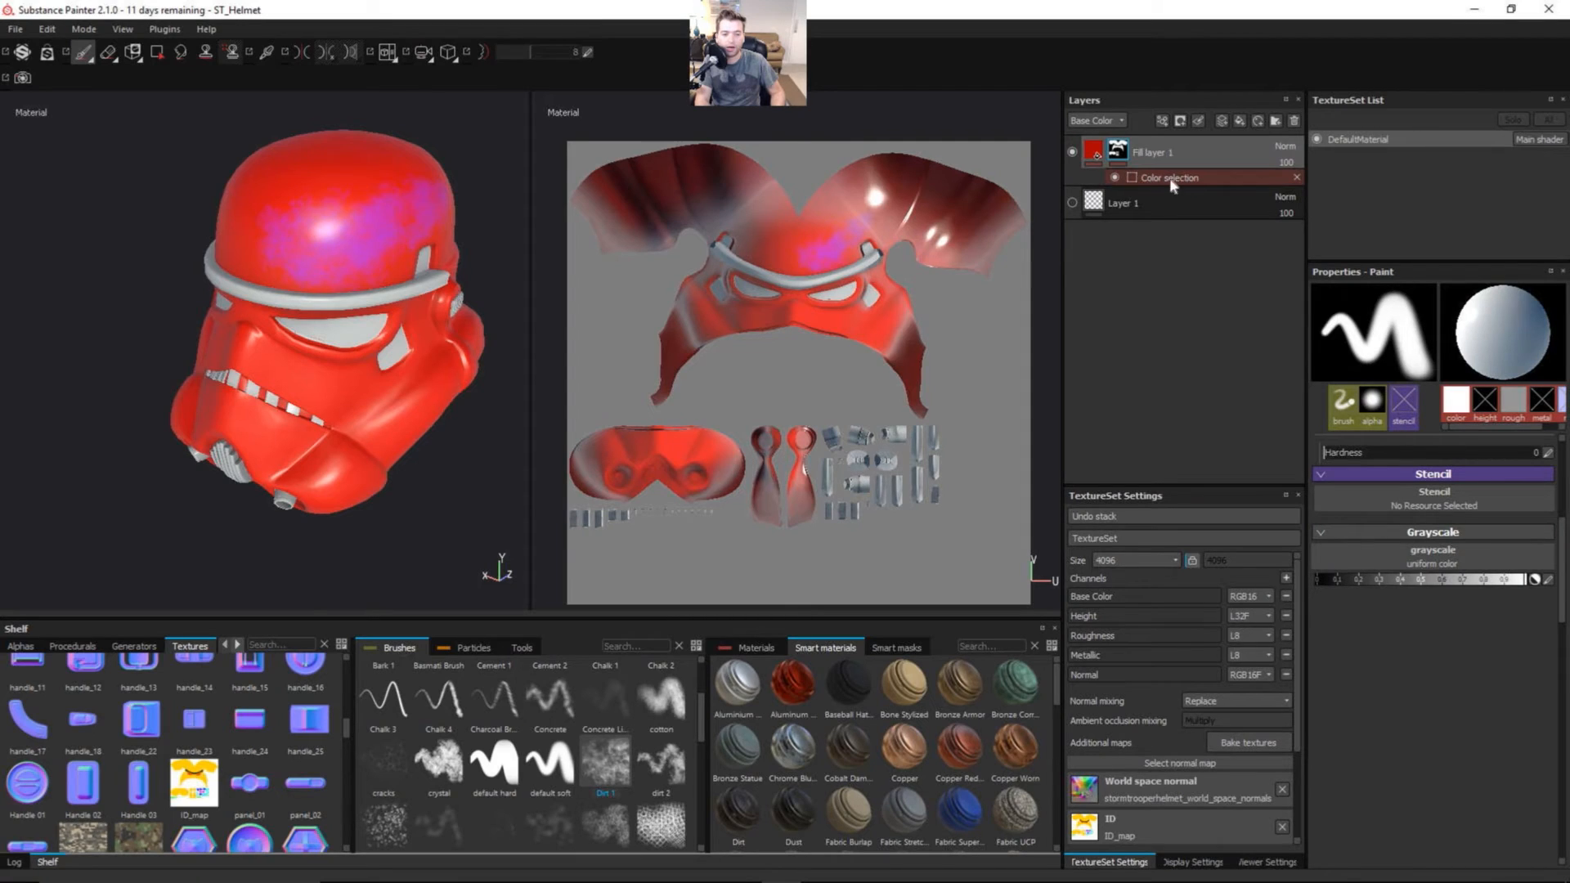
left_click(1091, 153)
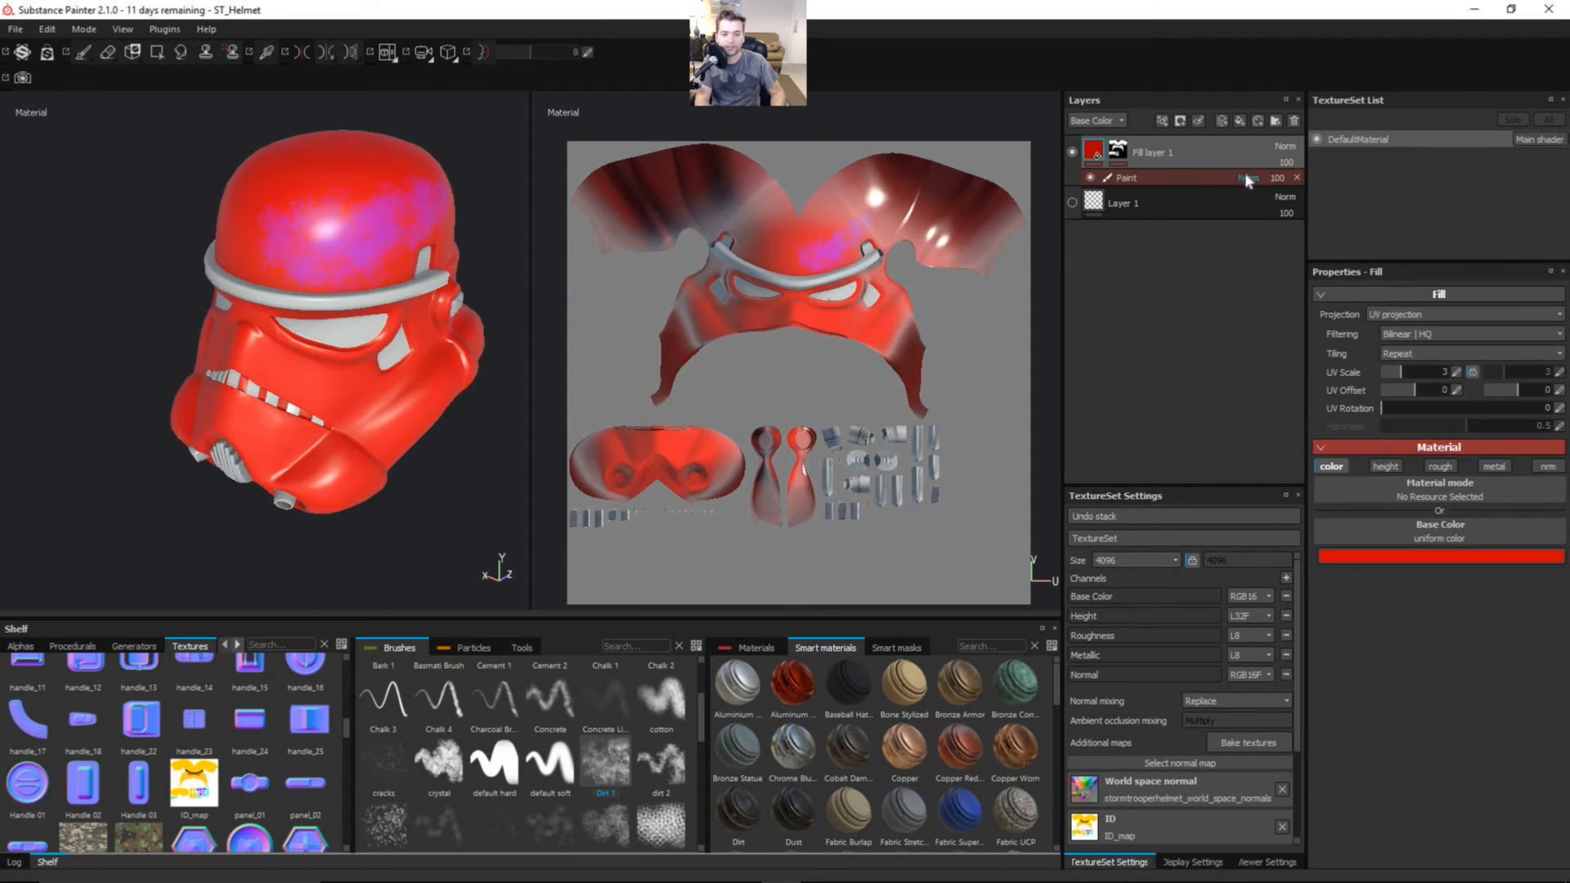
left_click(1115, 153)
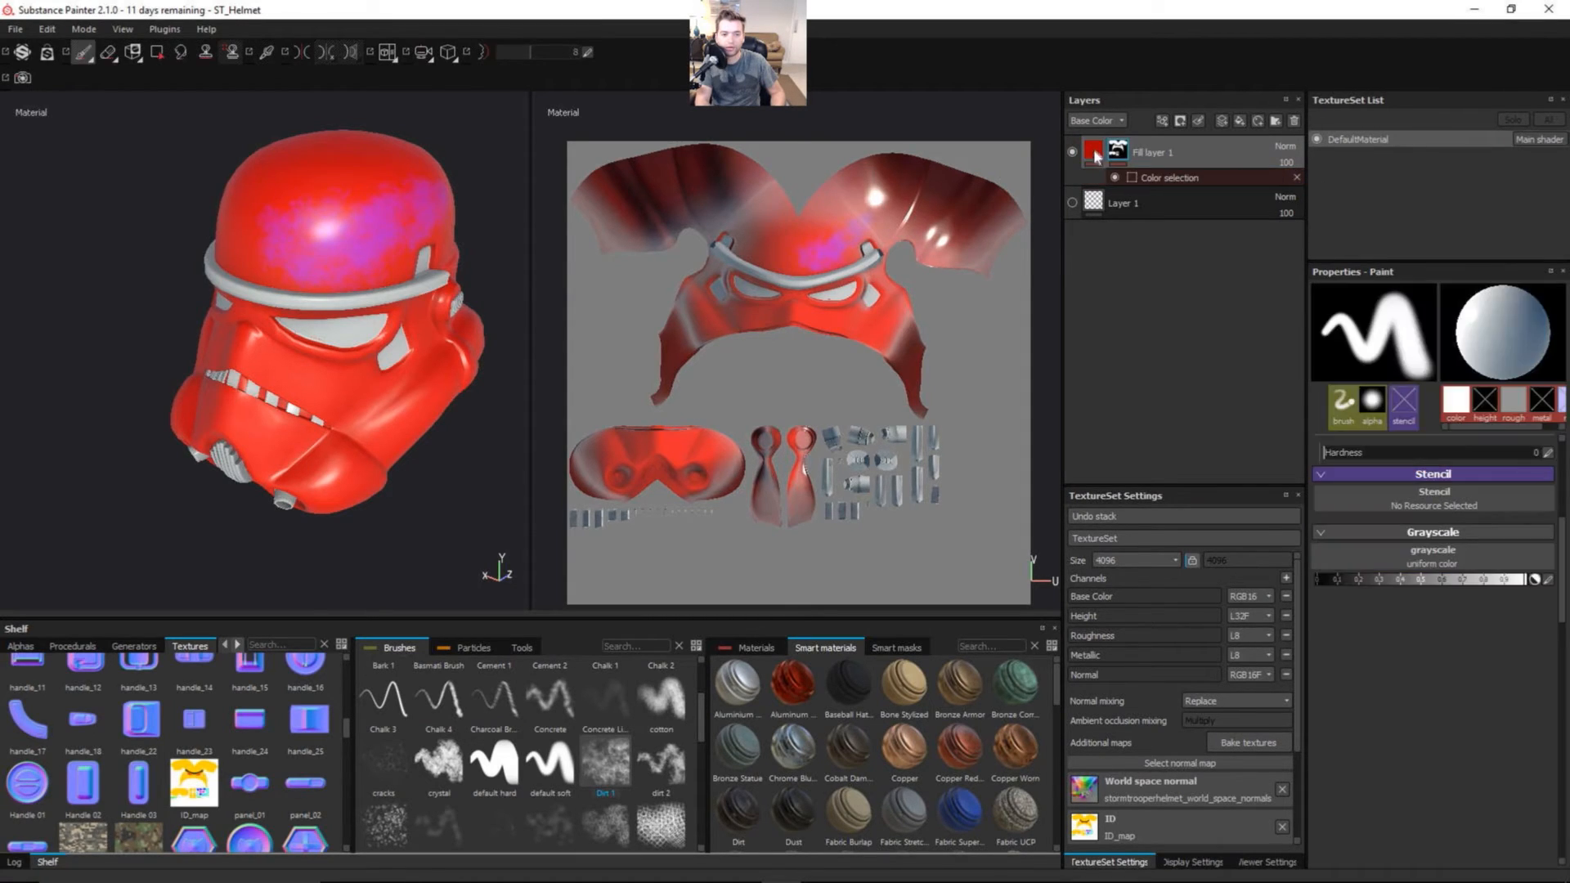
left_click(1098, 153)
left_click(1122, 155)
left_click(1096, 154)
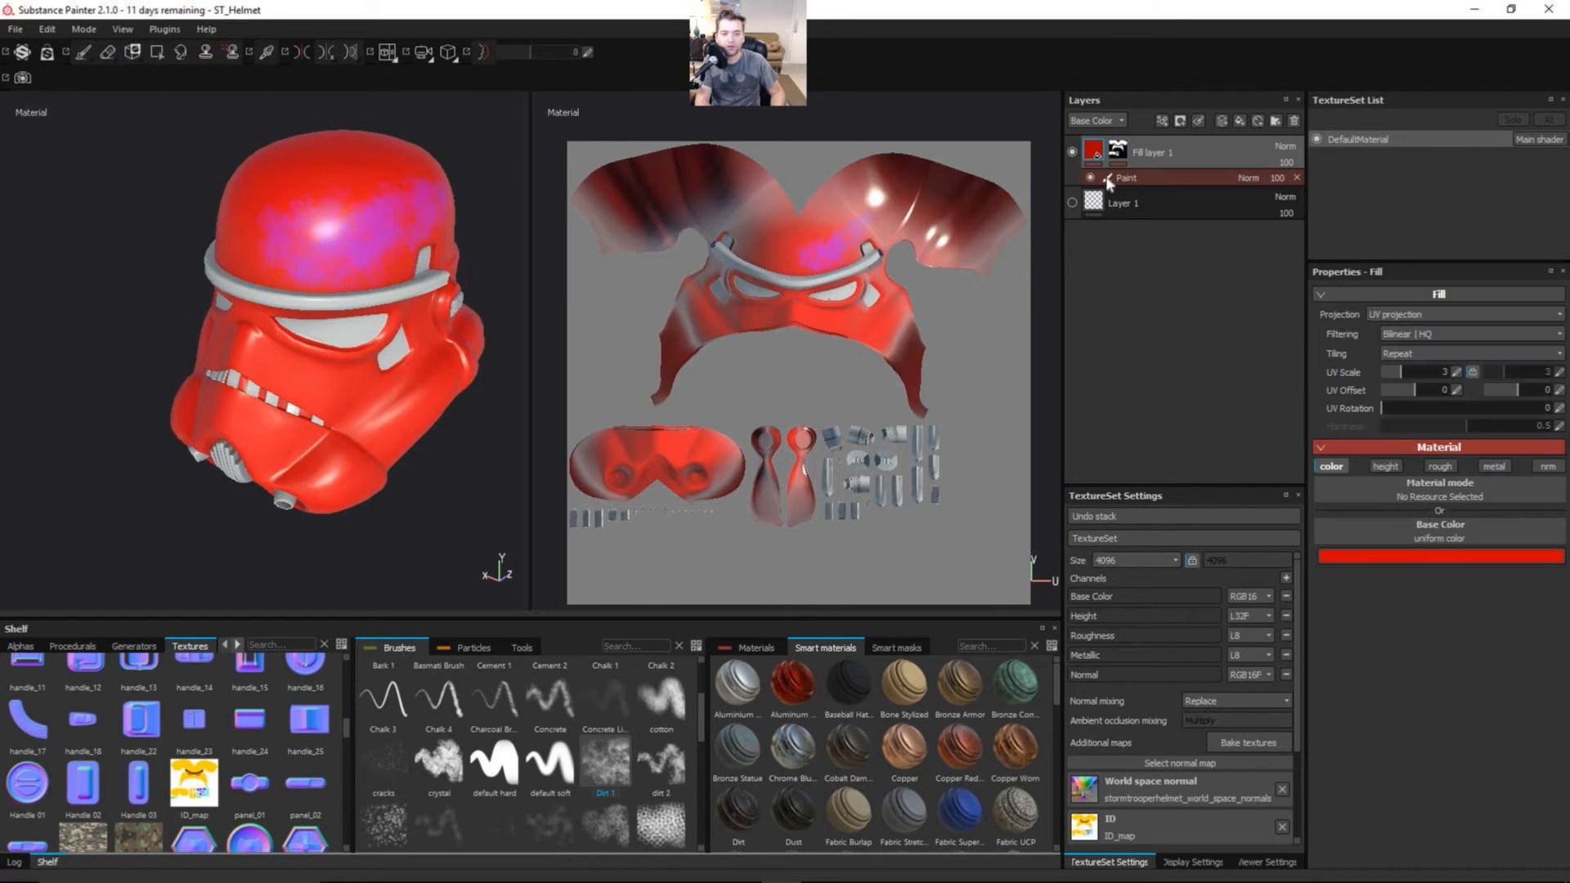
left_click(1161, 121)
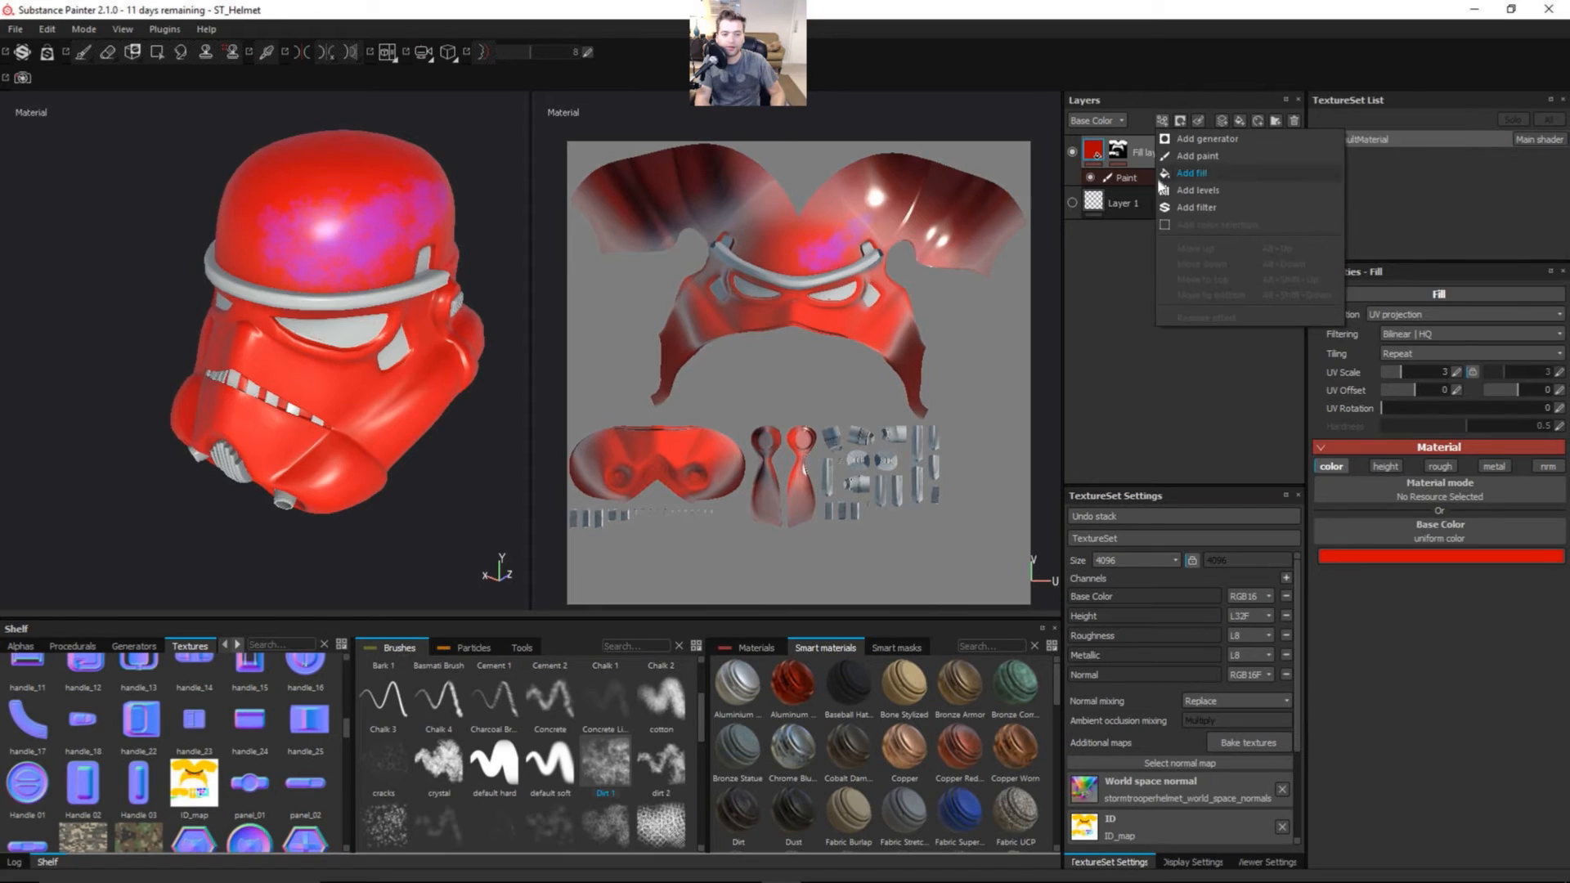
left_click(1135, 269)
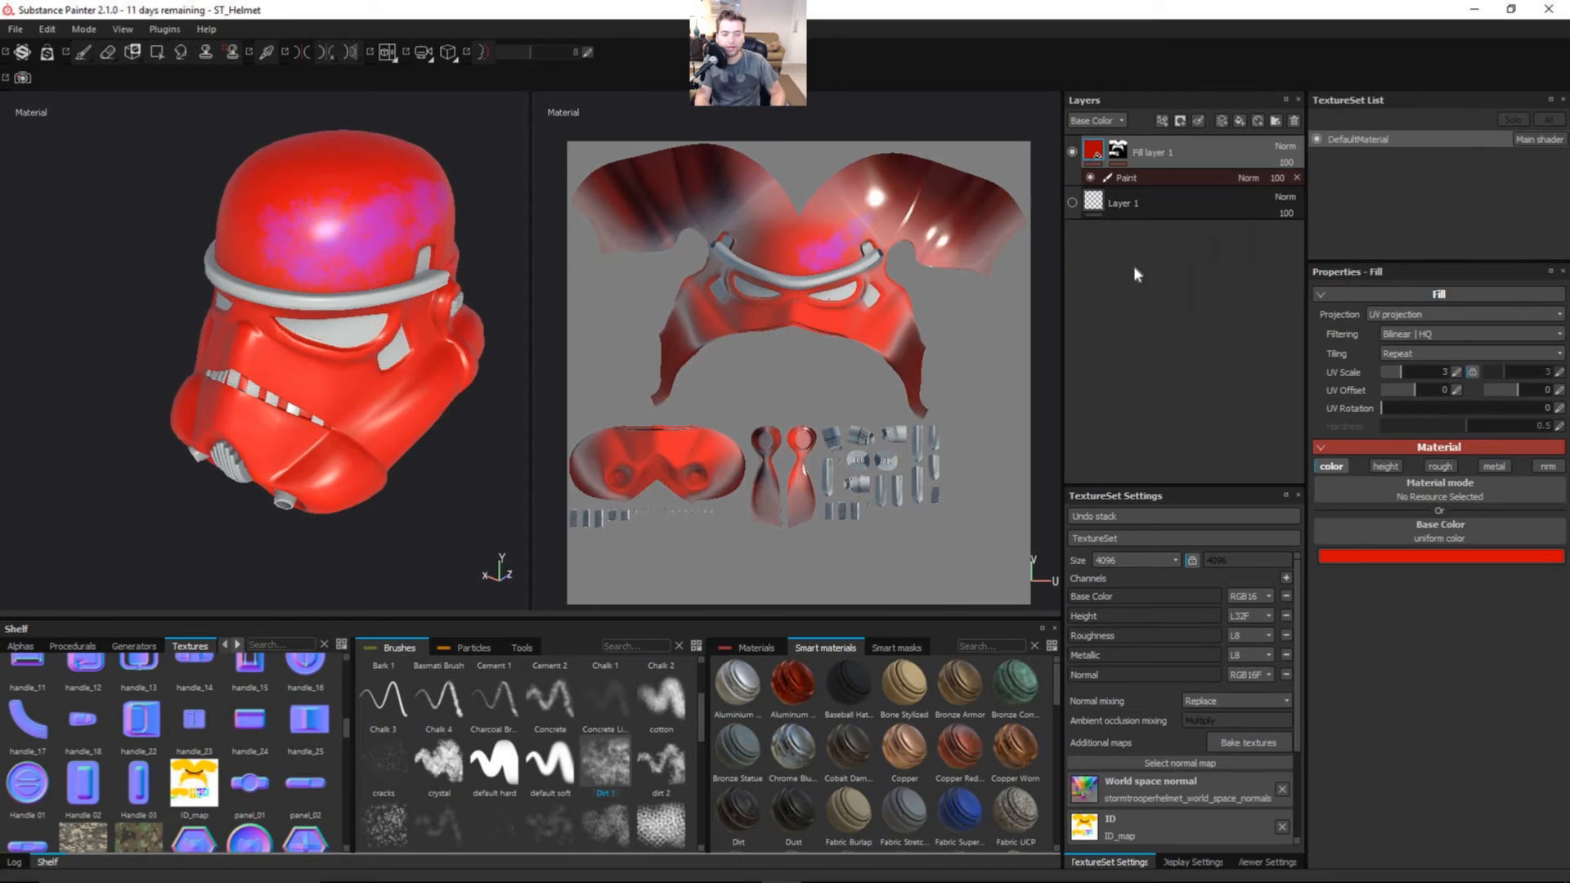
right_click(1157, 177)
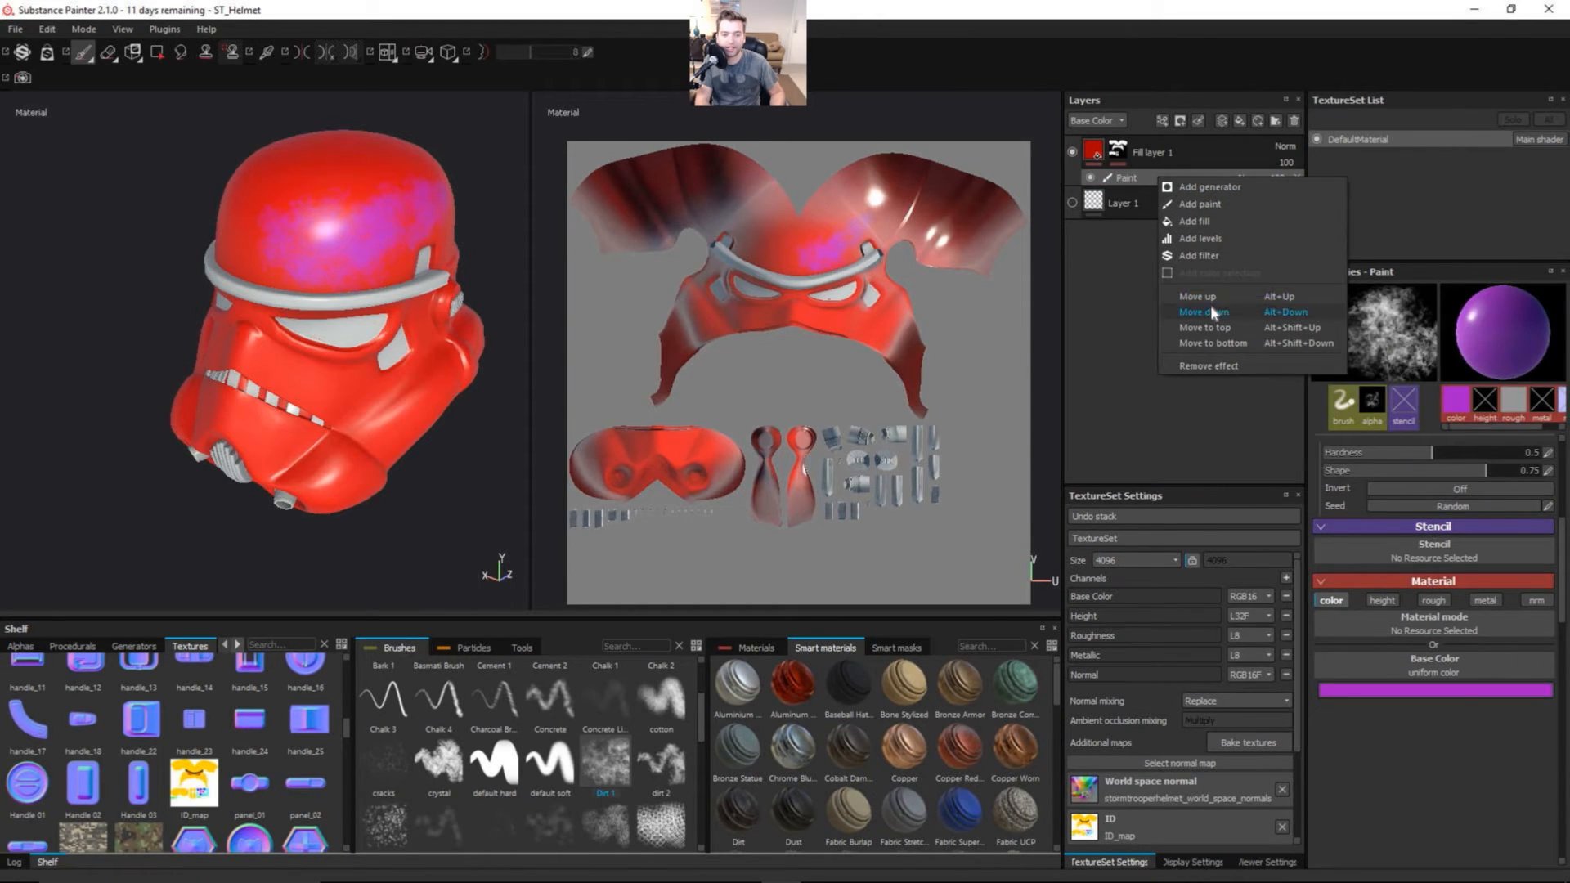
left_click(1120, 278)
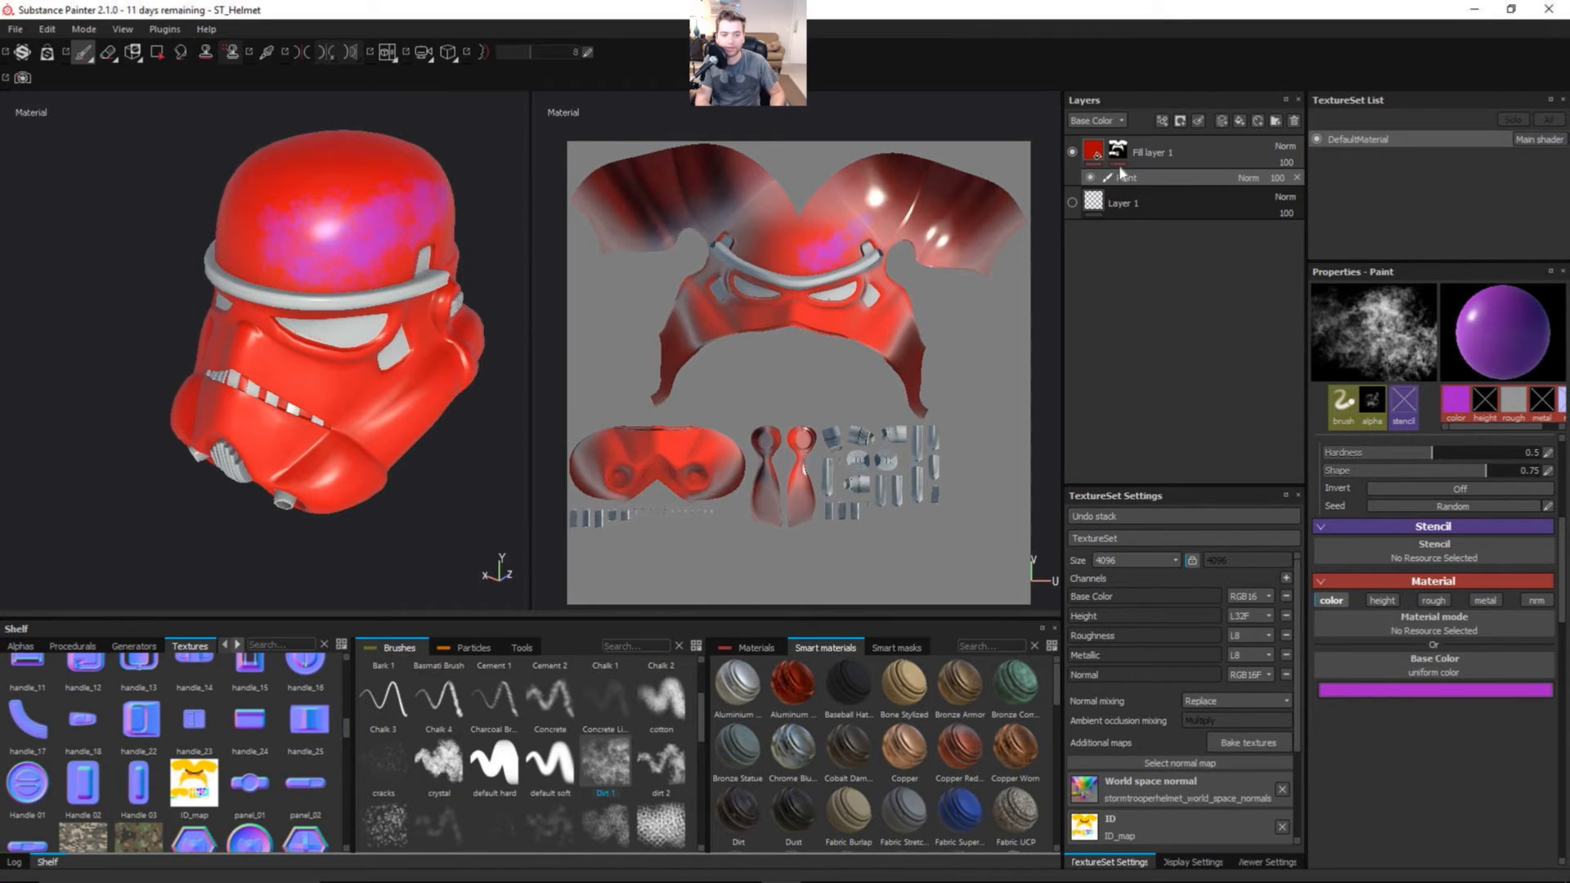
- Hide Fill layer 1, then select Layer 1 and make it visible
left_click(1072, 153)
left_click(1170, 202)
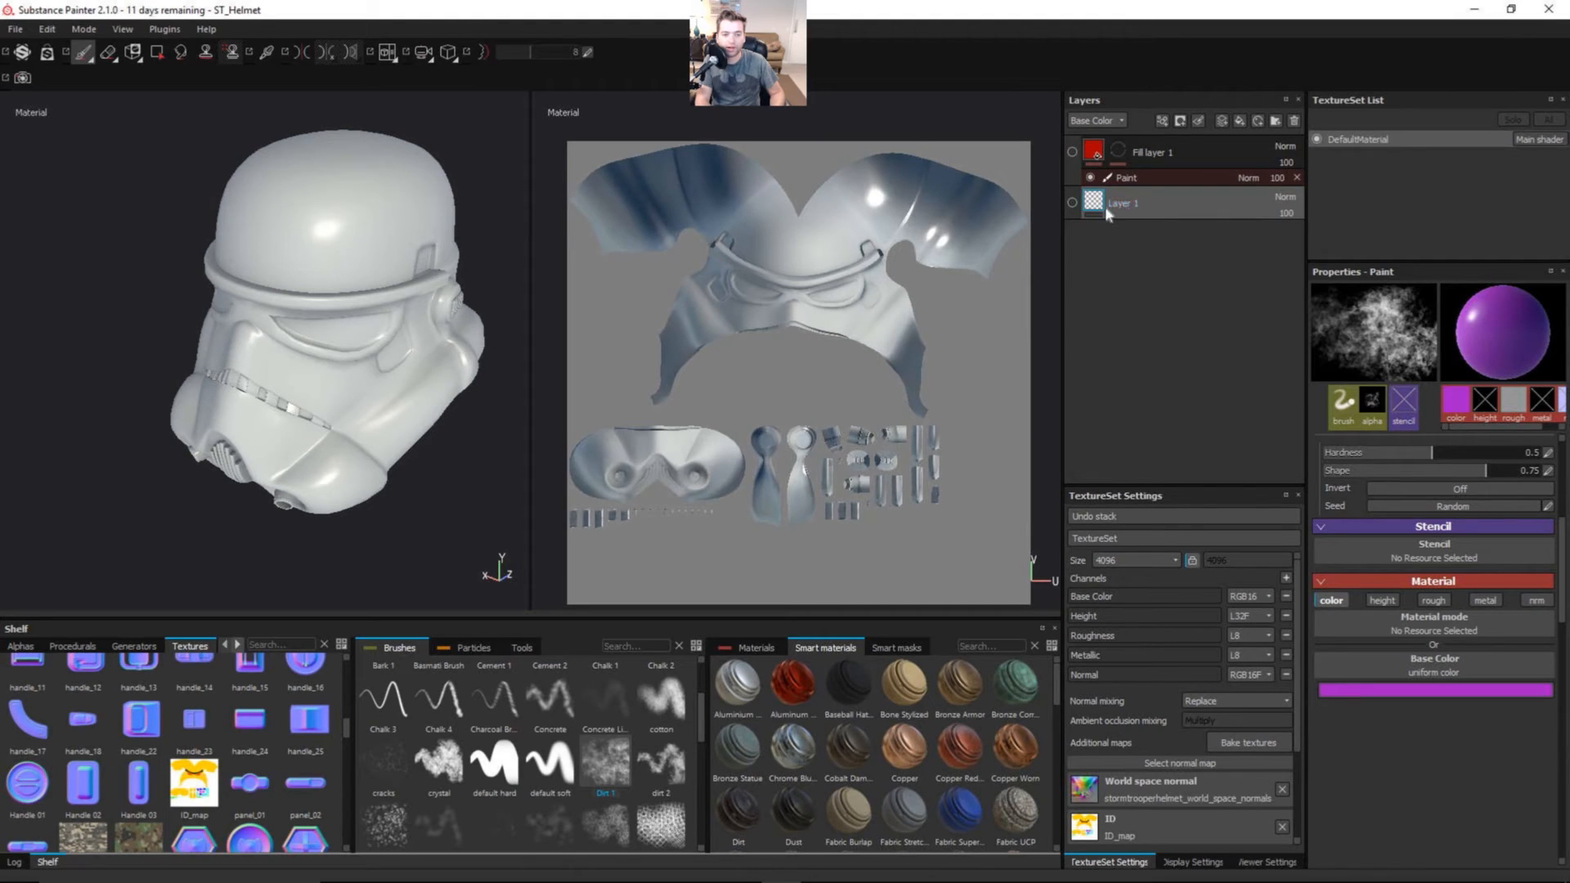
left_click(1164, 120)
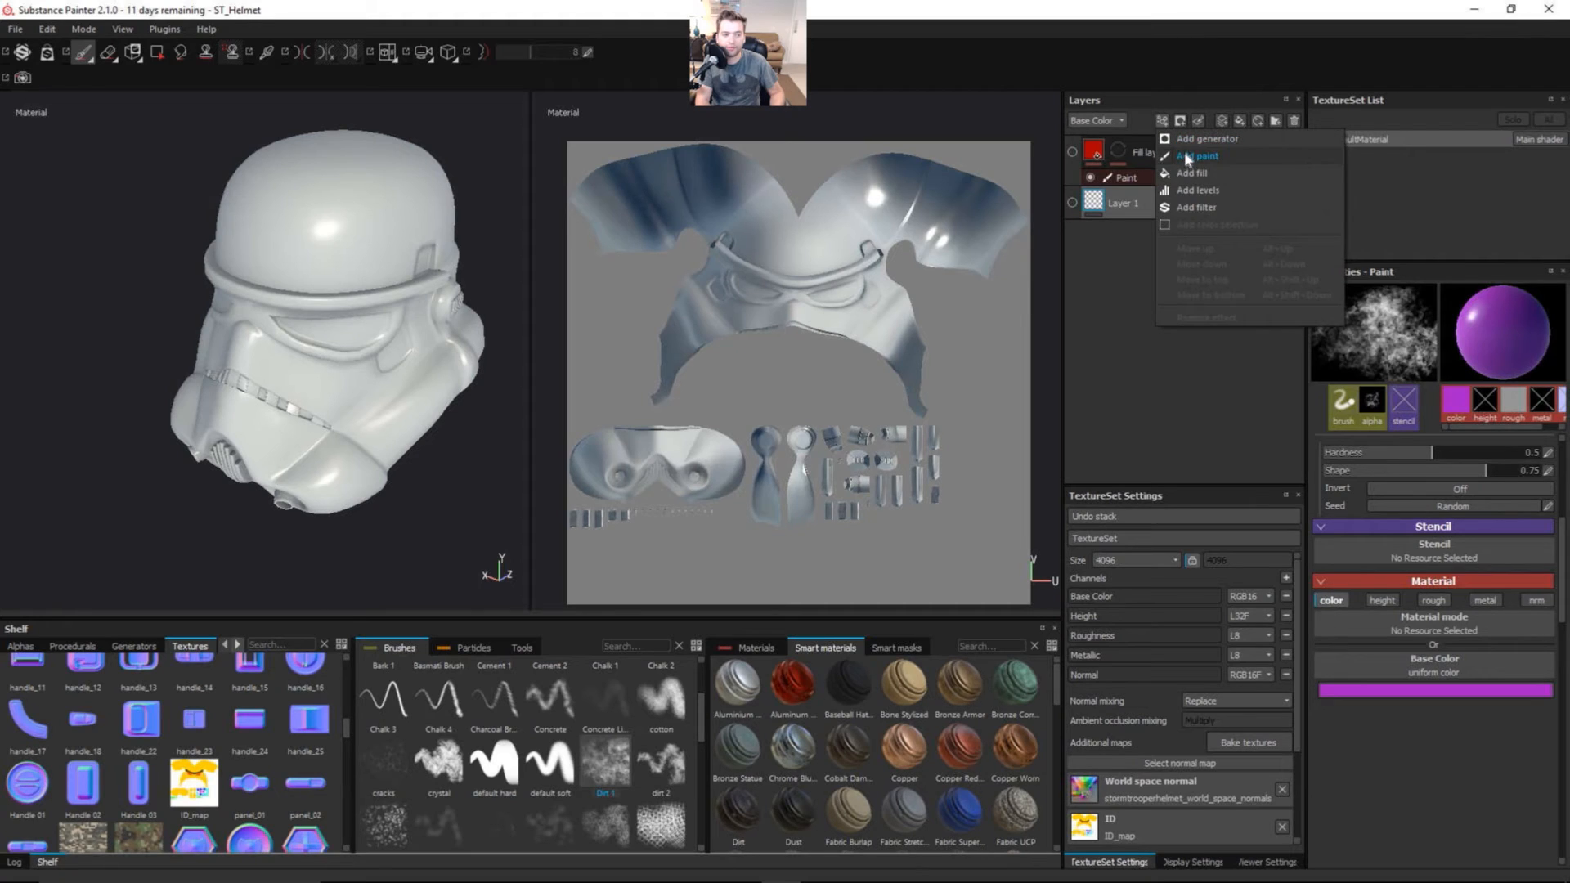
left_click(1111, 249)
left_click(1071, 203)
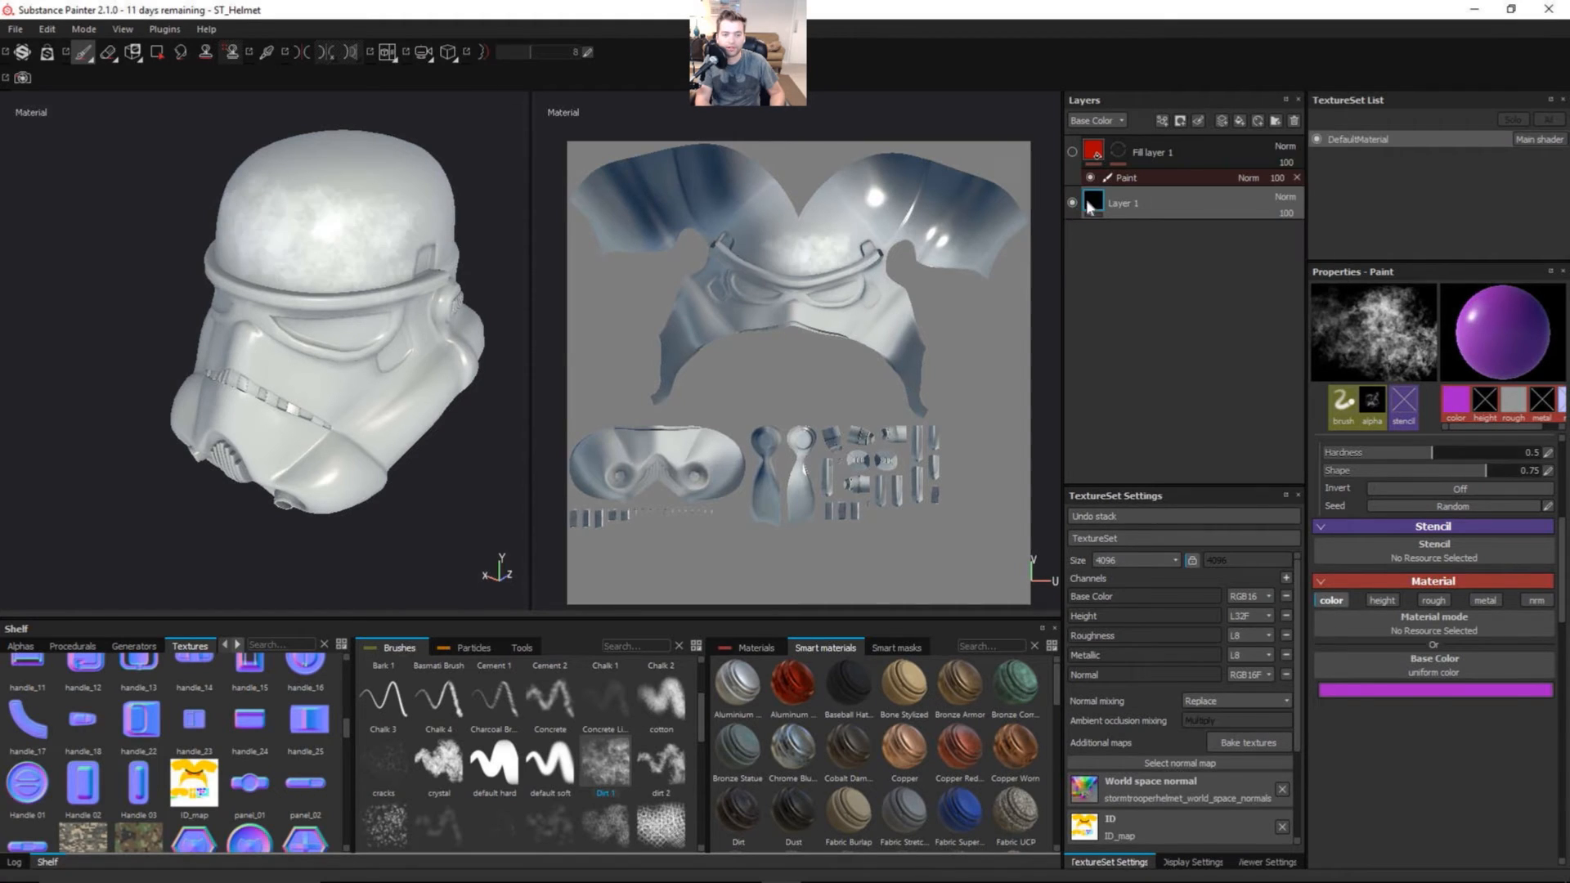
- Add a fill effect to Layer 1 and limit it to the color channel by disabling height, roughness, metallic and normal
left_click(1163, 121)
left_click(1199, 174)
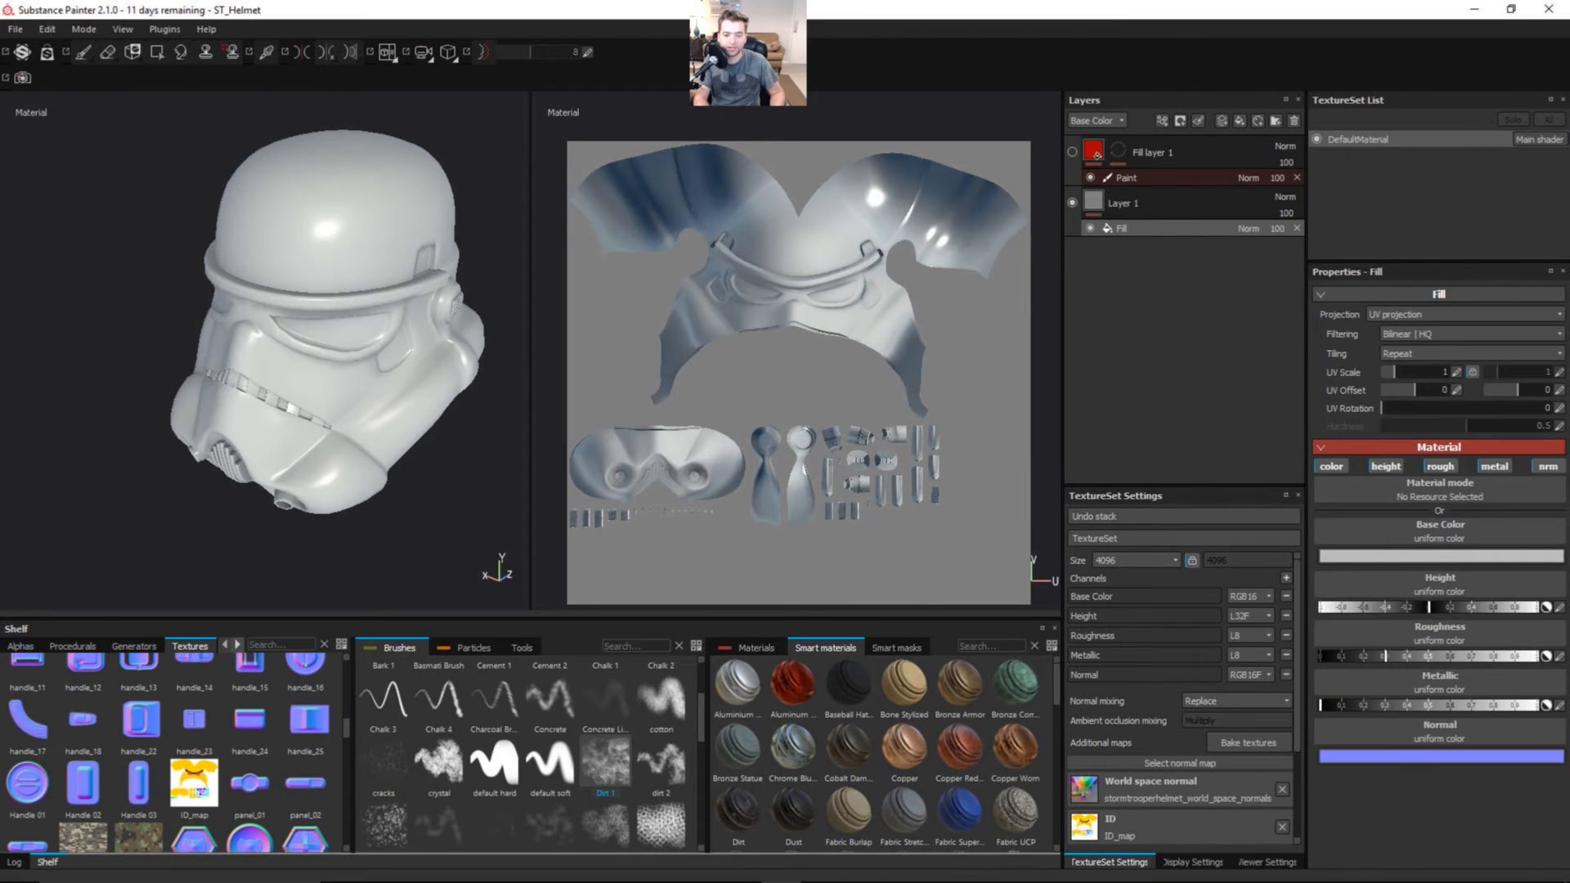
left_click(1383, 466)
left_click(1449, 464)
left_click(1496, 466)
left_click(1547, 466)
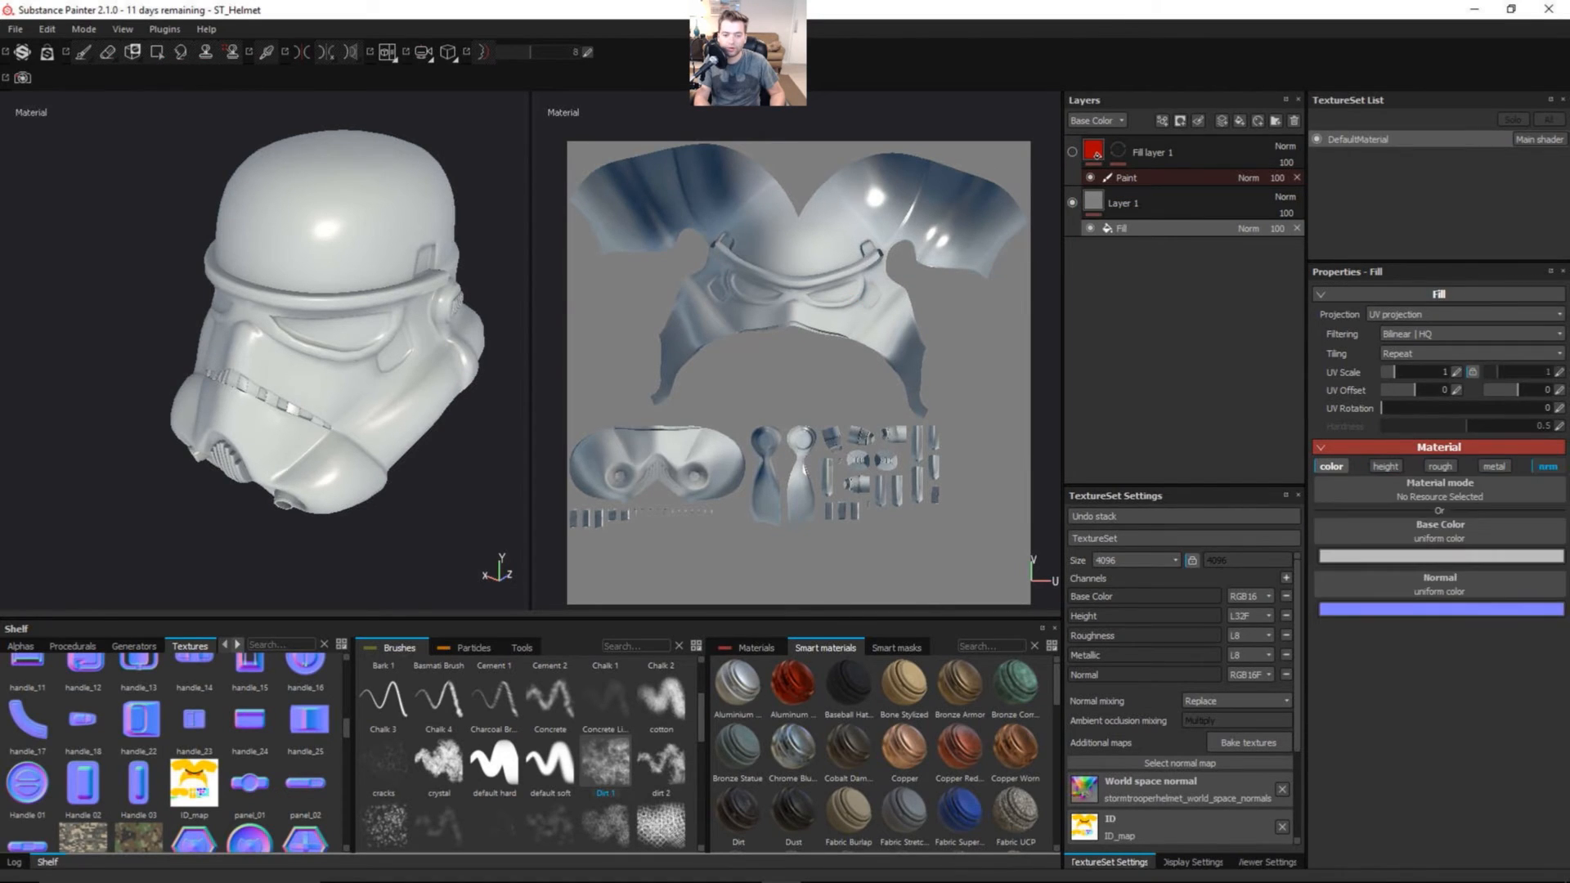
- Set the fill effect's base color to teal green (R 0.023, G 0.272, B 0.172)
left_click(1390, 557)
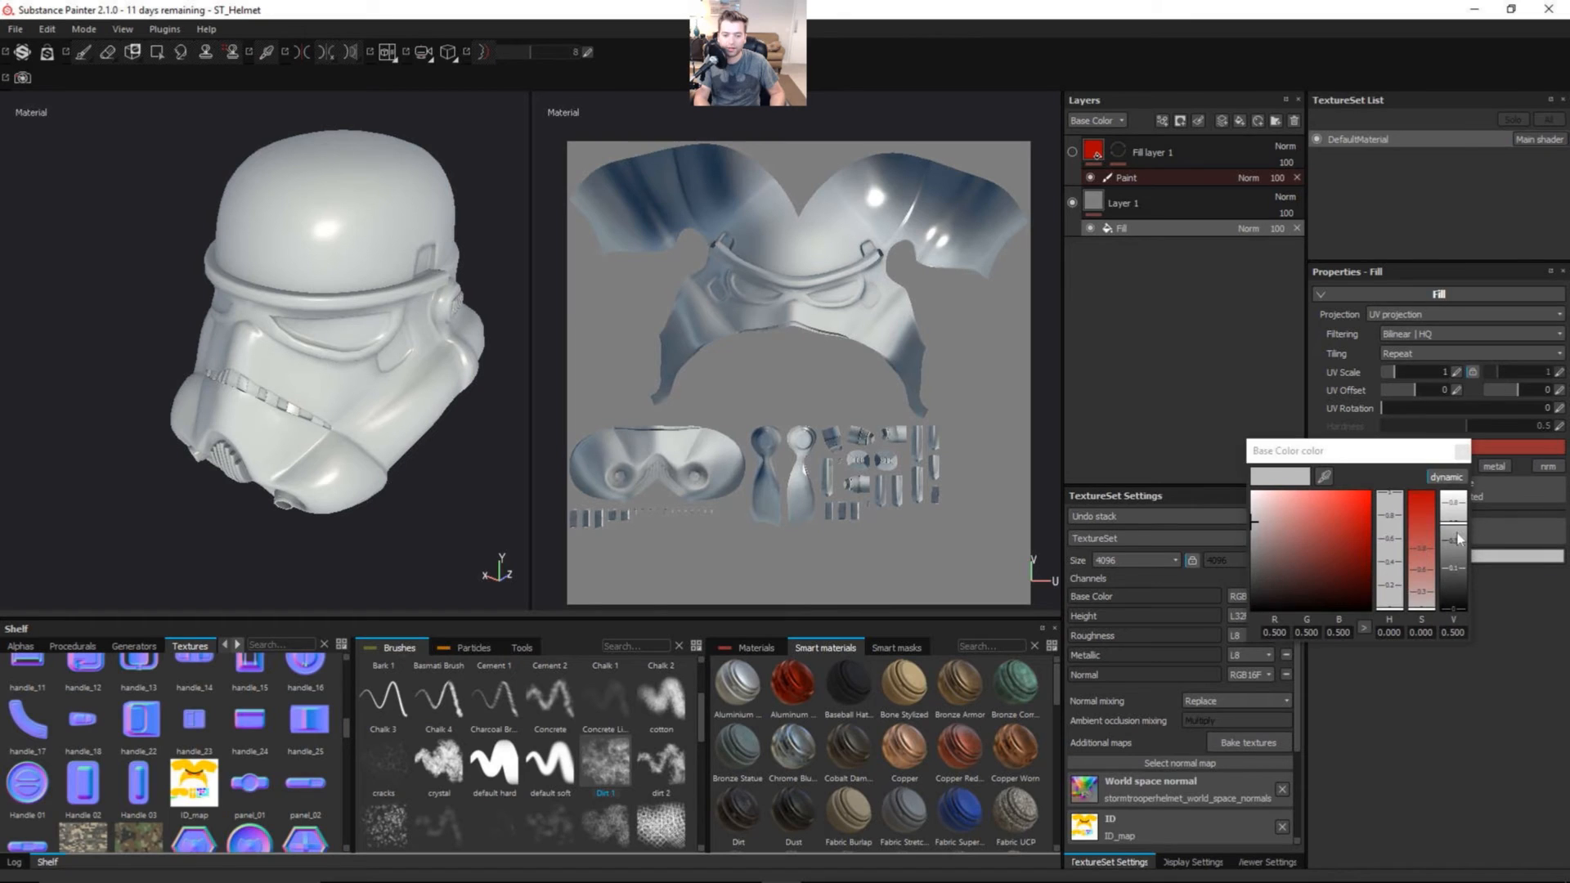
left_click(1332, 543)
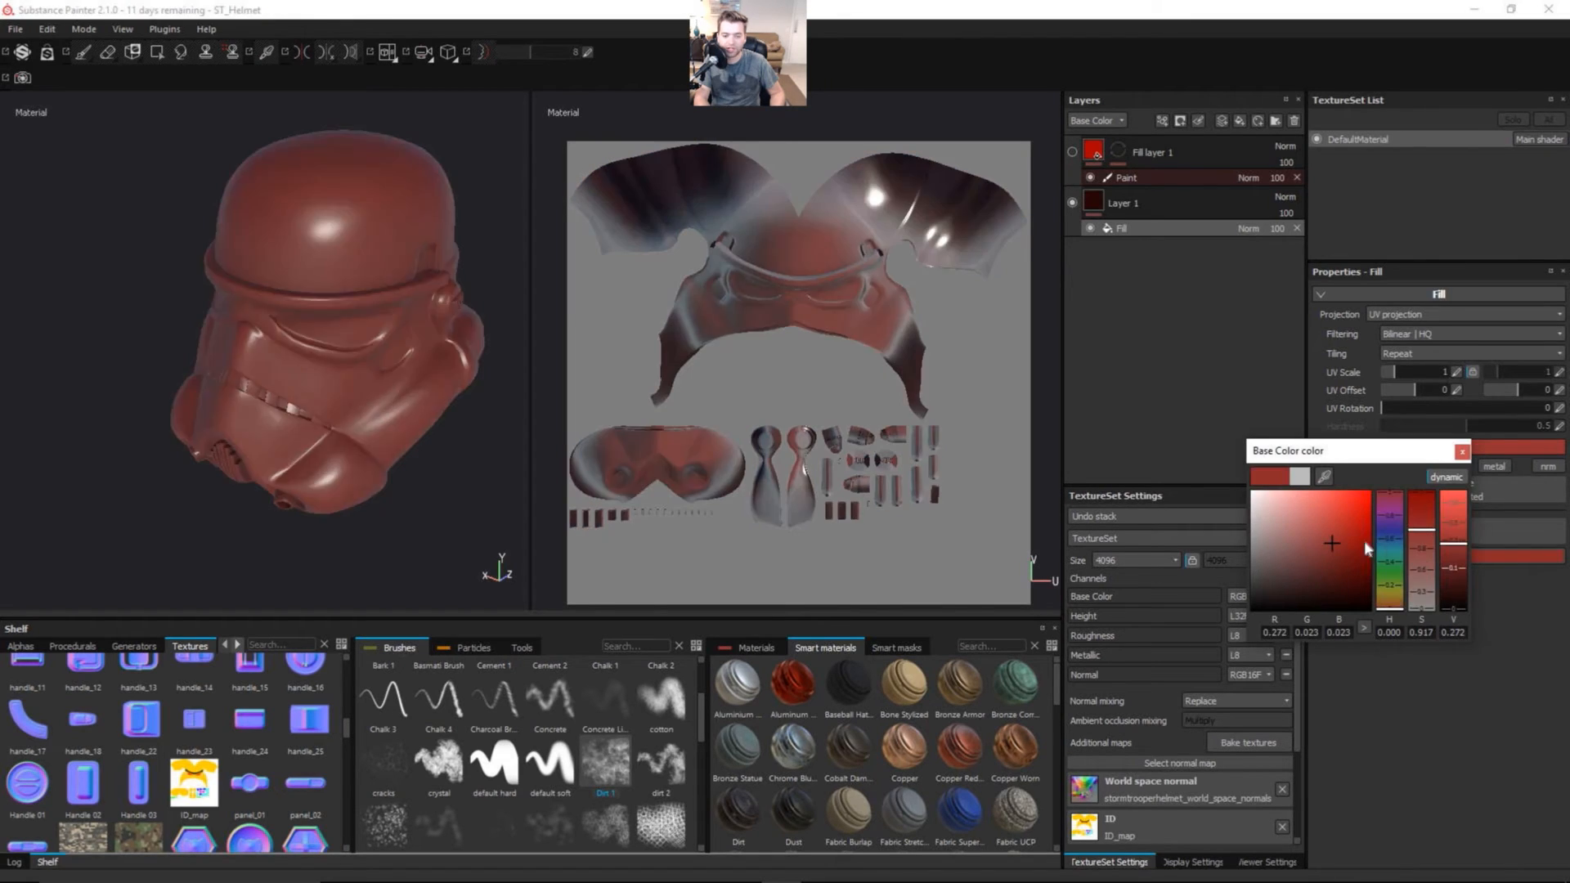
left_click(1397, 559)
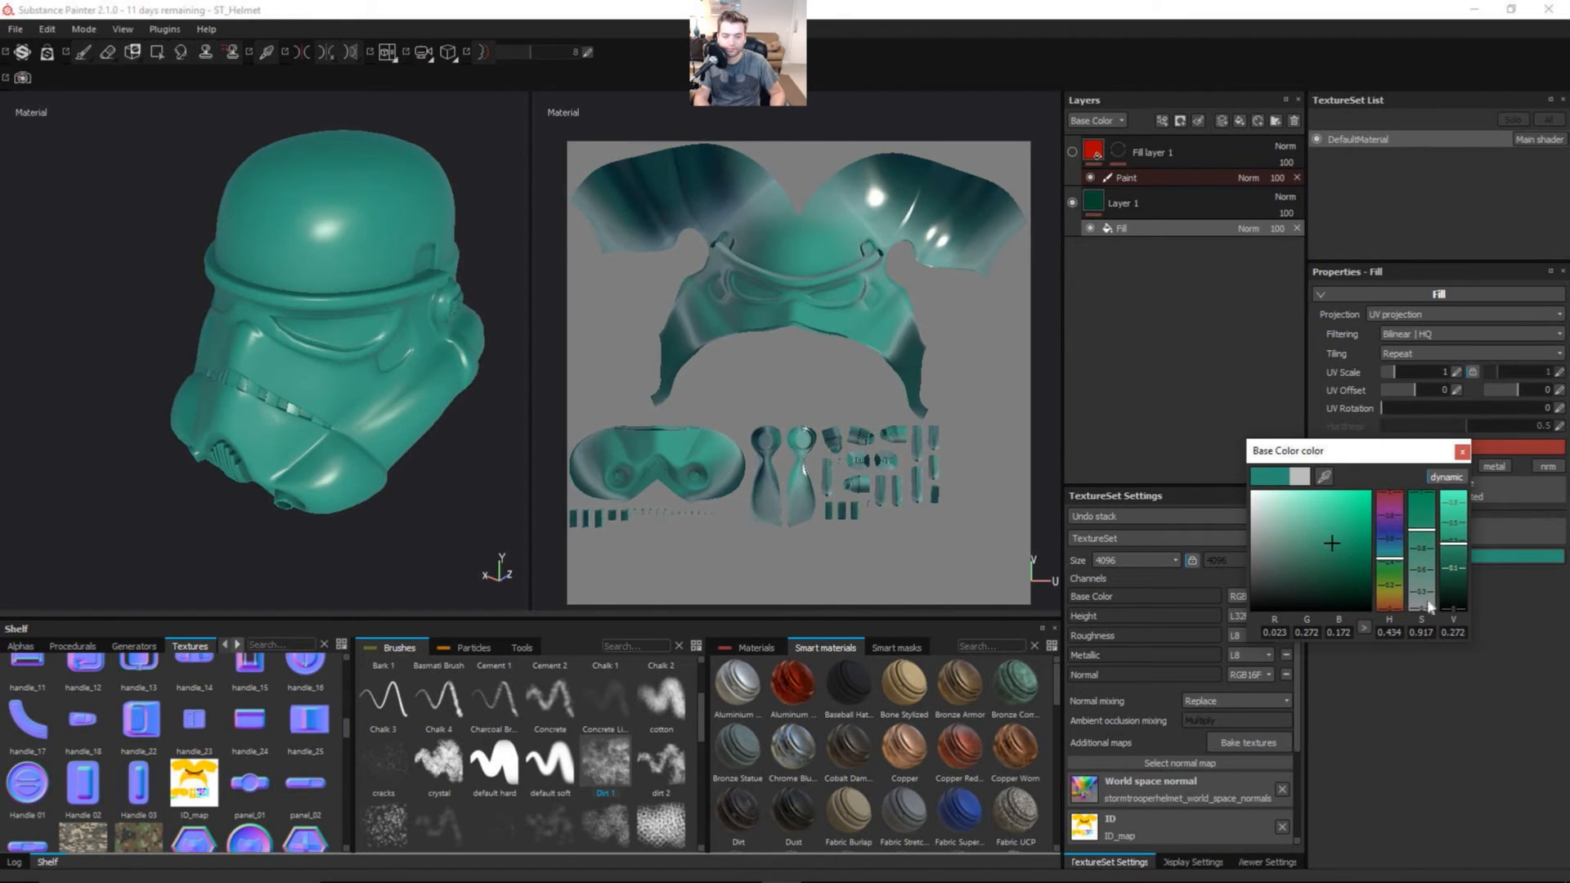
left_click(1462, 452)
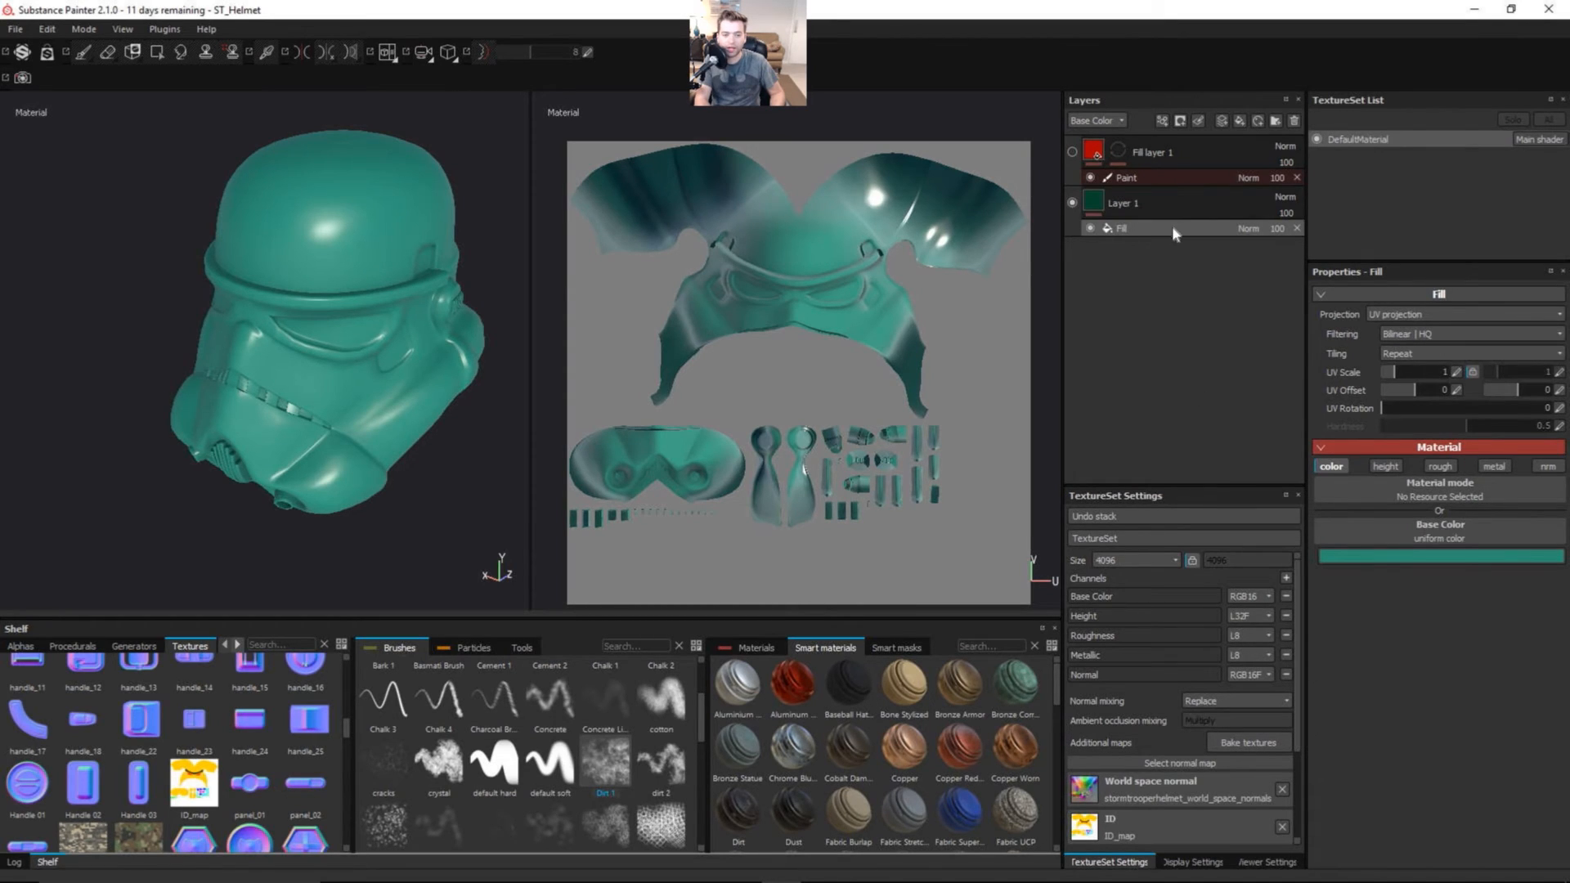
- Add an MG Dirt generator above Layer 1's fill effect, affecting only the color channel
left_click(1162, 121)
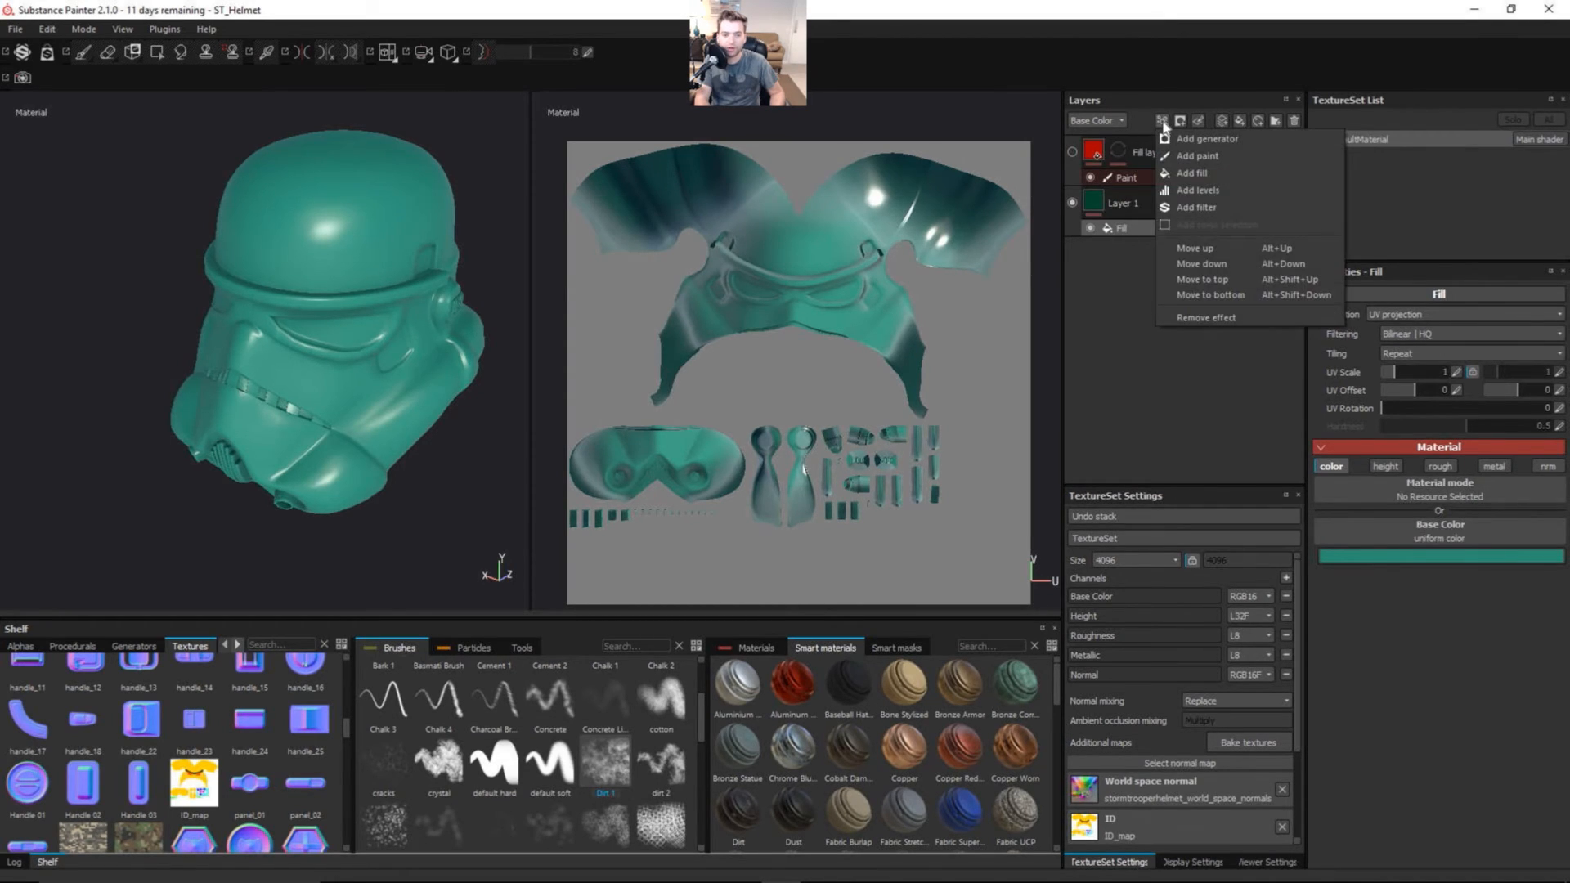
left_click(1225, 141)
left_click(1395, 316)
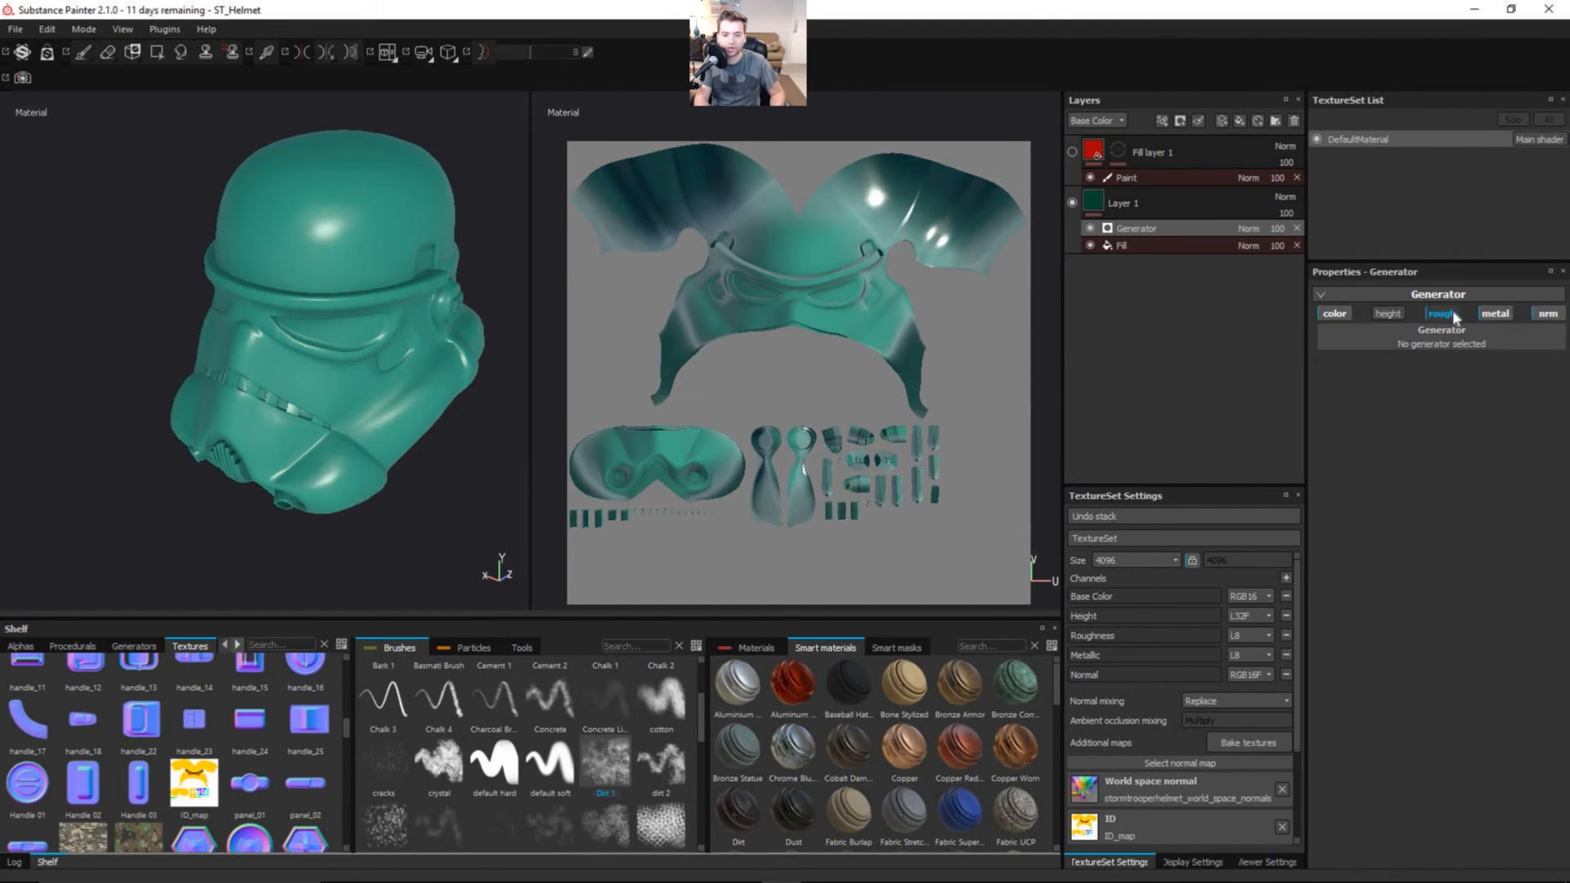
left_click(1442, 341)
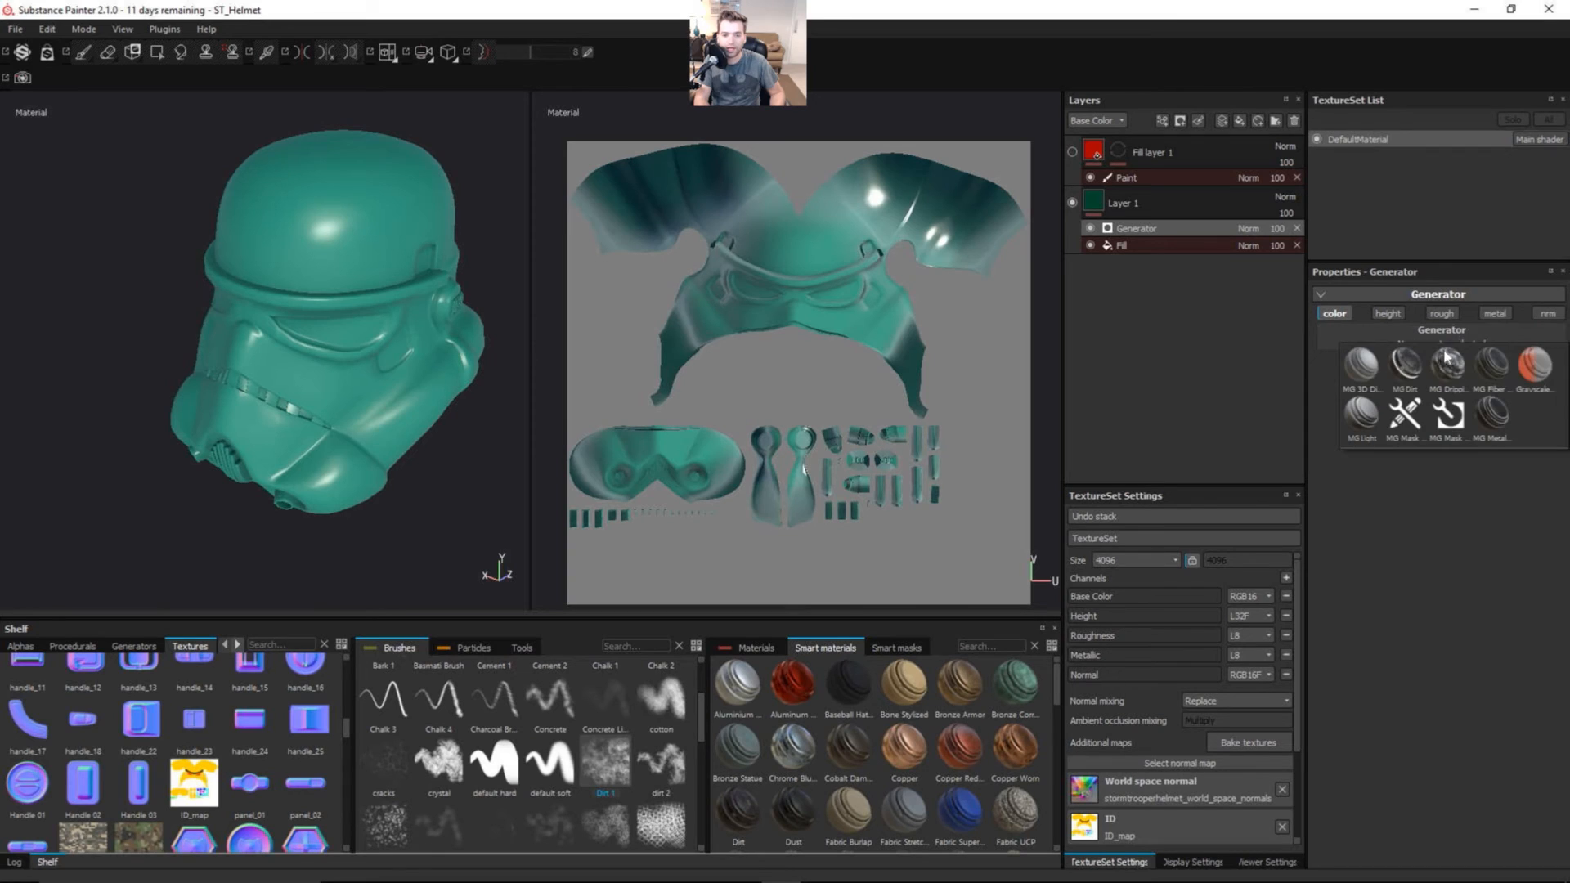
left_click(1400, 368)
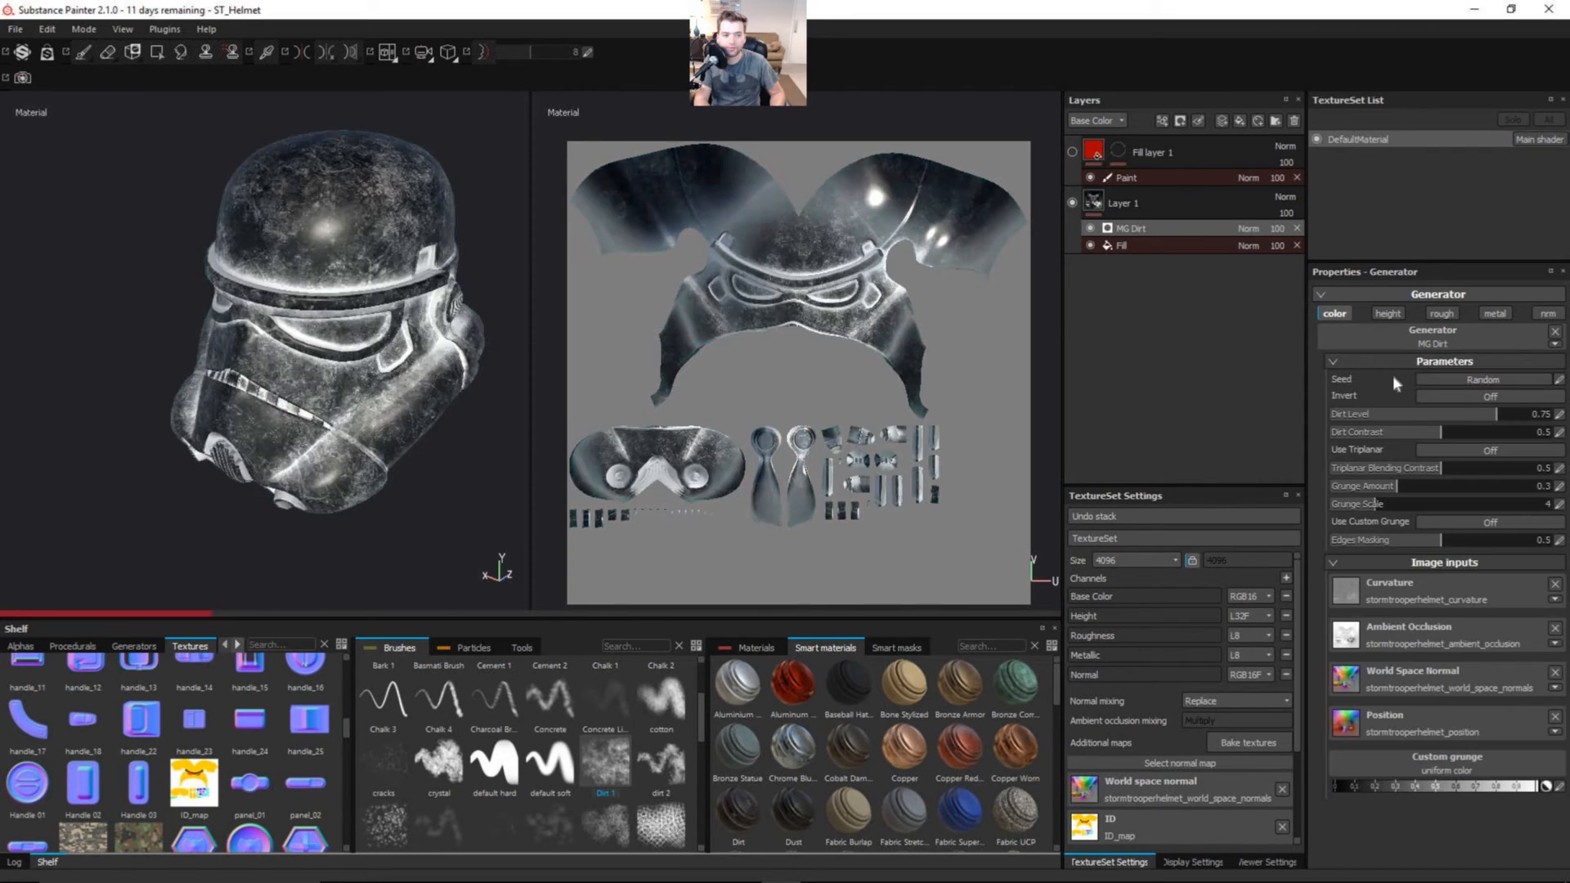
- Move the MG Dirt generator below the fill effect in Layer 1's stack and select the fill effect
right_click(1171, 228)
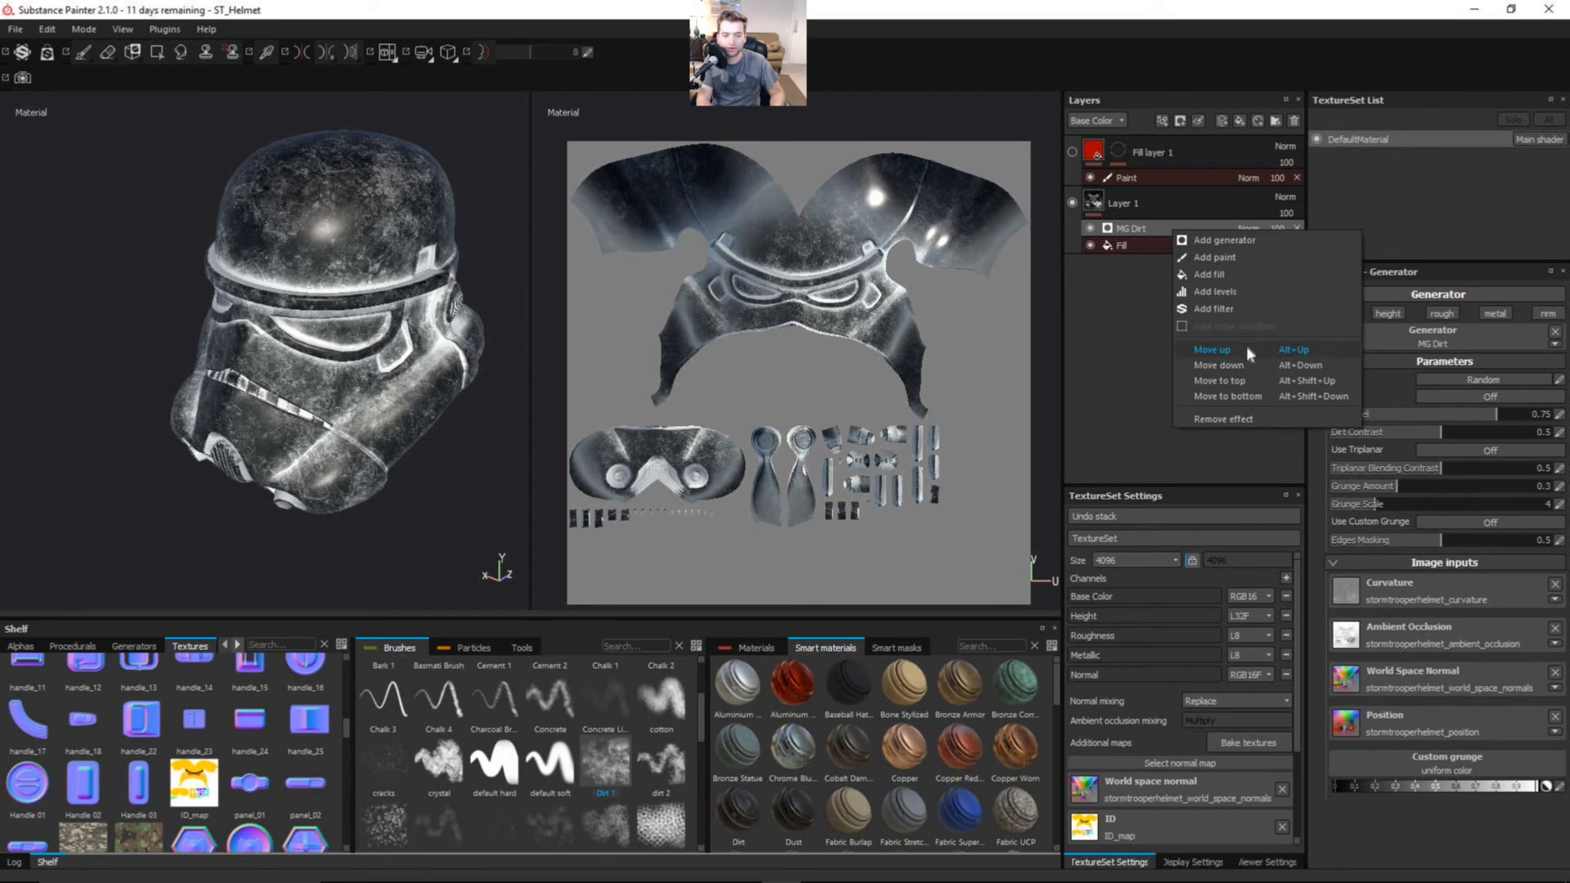
left_click(1218, 364)
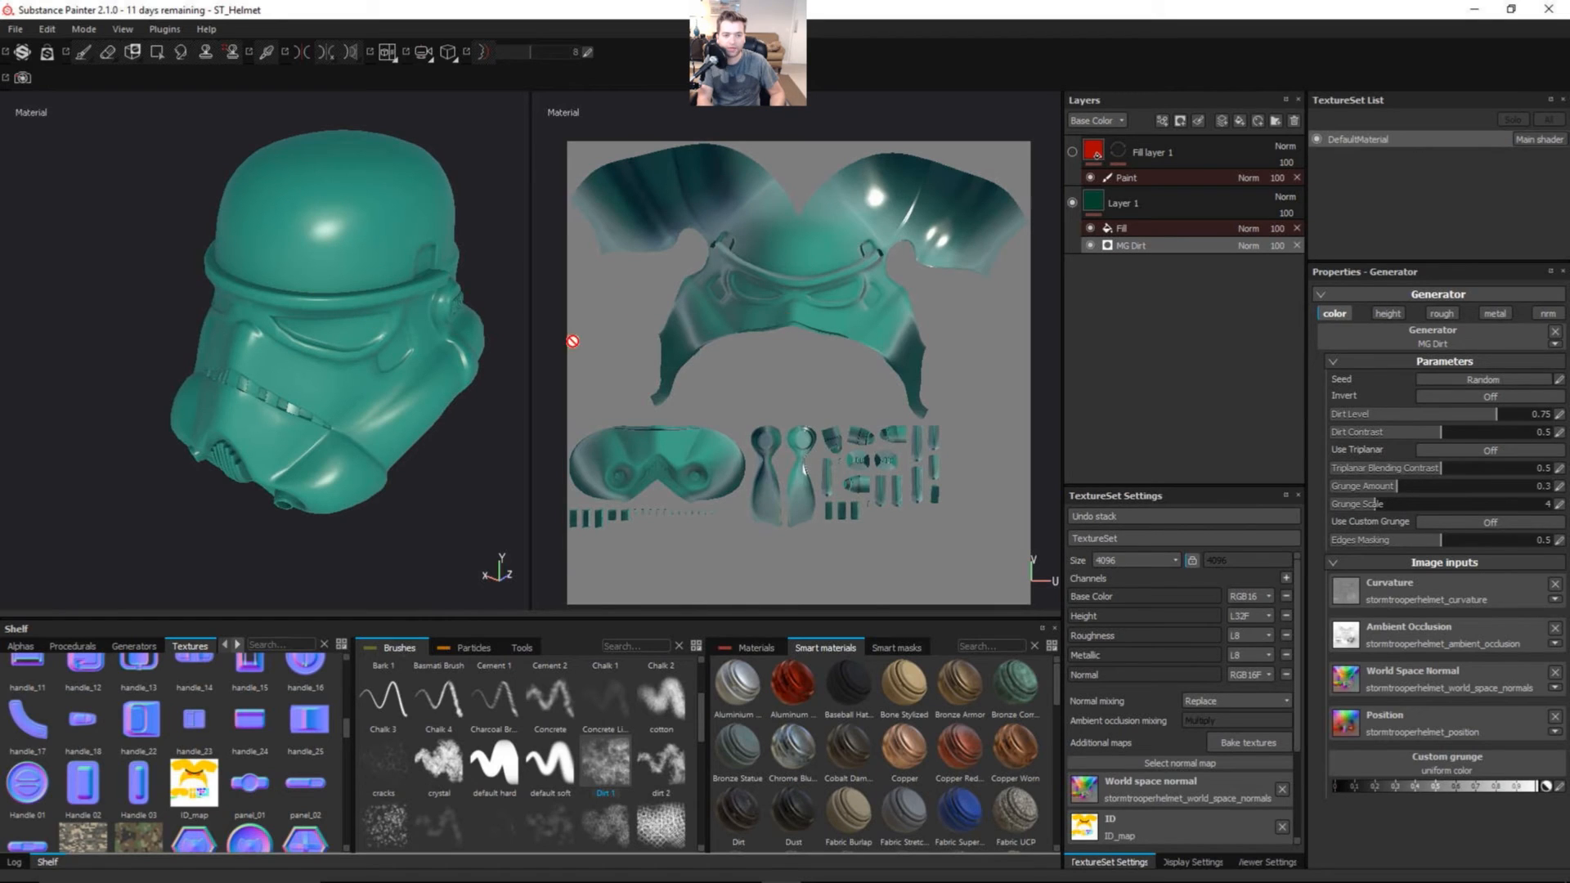
left_click(1151, 205)
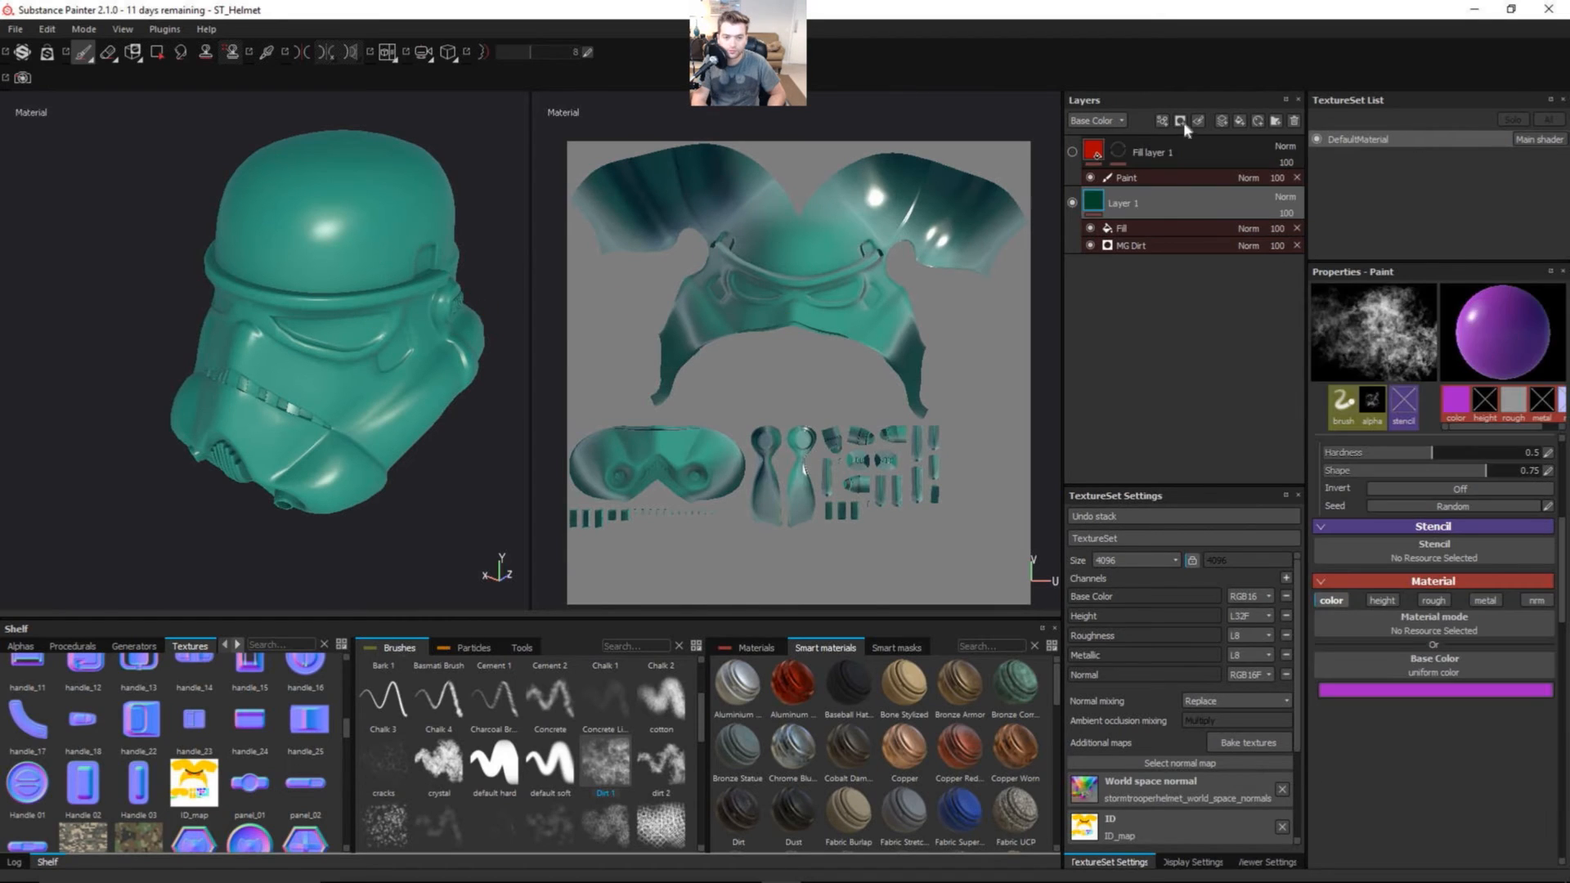
left_click(1129, 230)
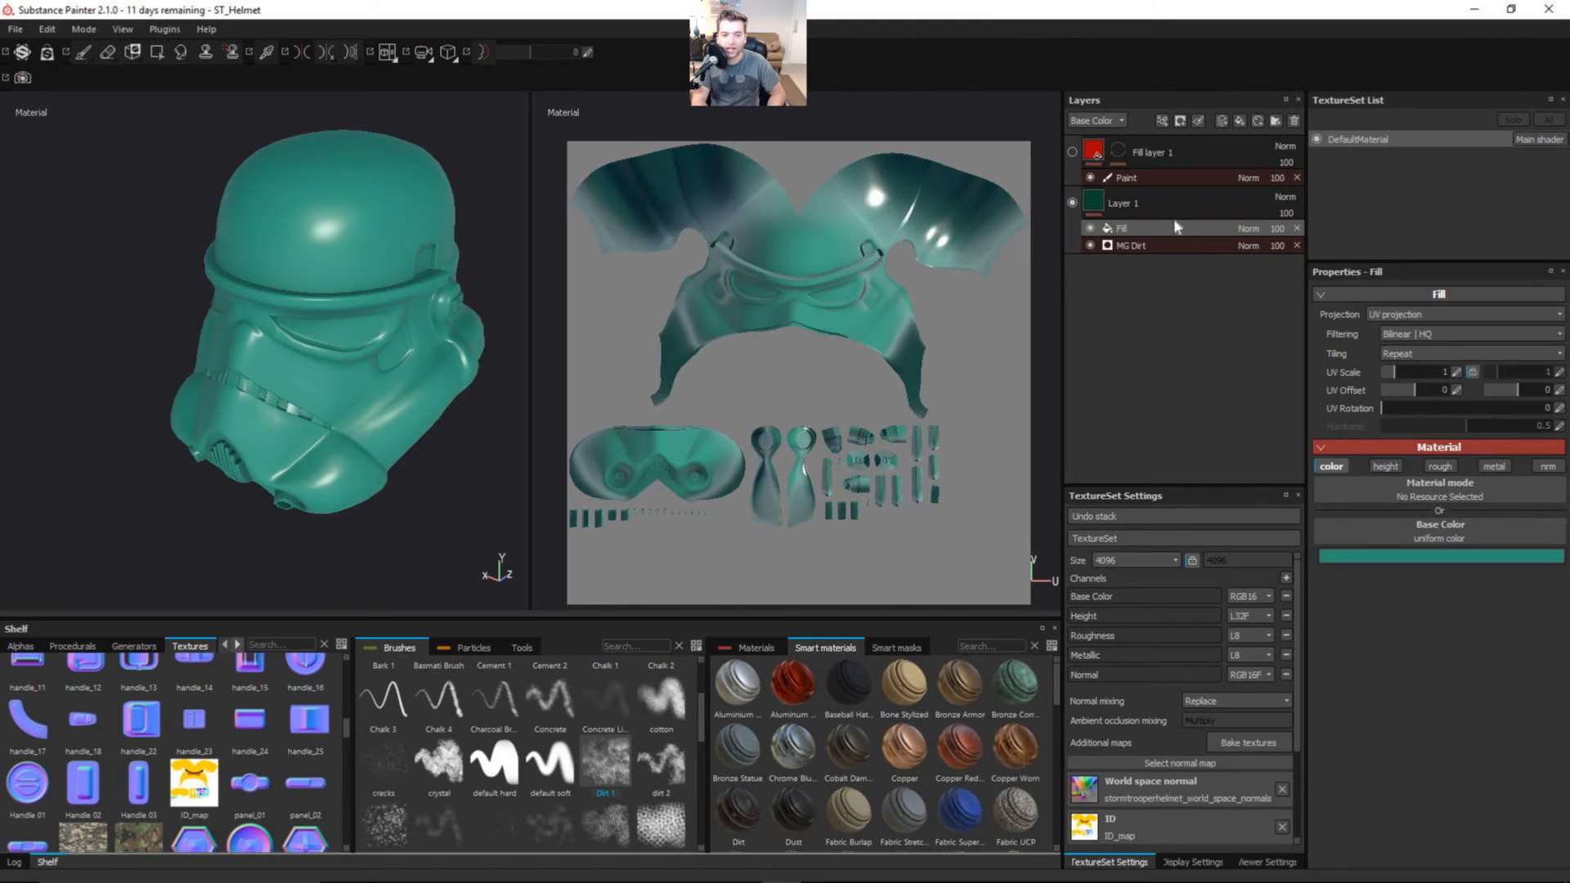
- Set the blend mode of Layer 1's fill effect to Multiply so it tints the MG Dirt generator beneath it
left_click(1180, 121)
left_click(1142, 312)
left_click(1249, 229)
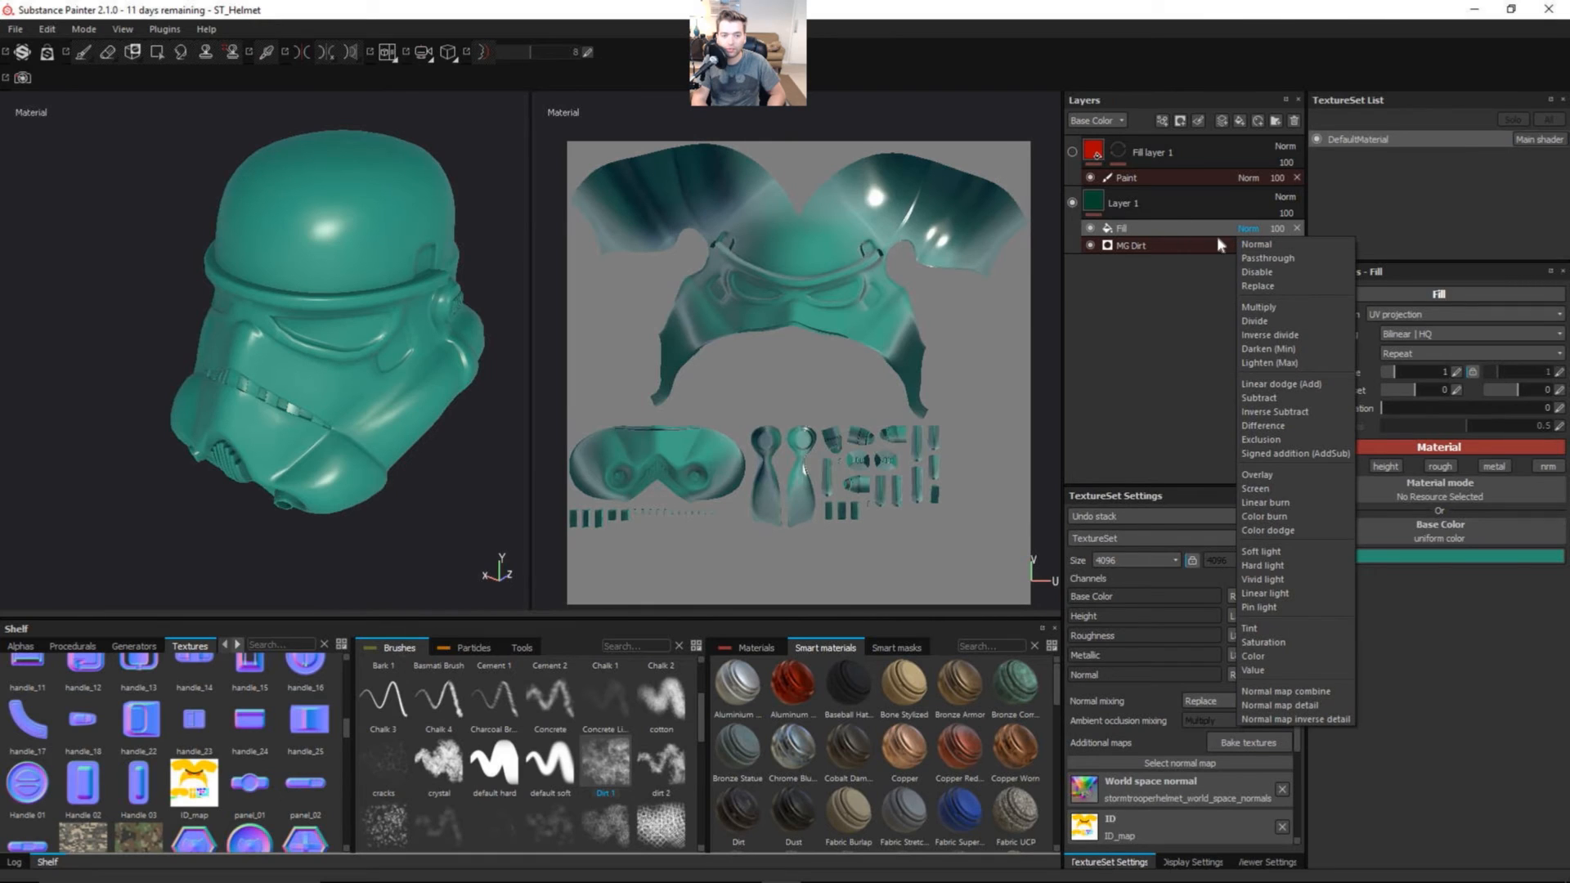
left_click(1265, 308)
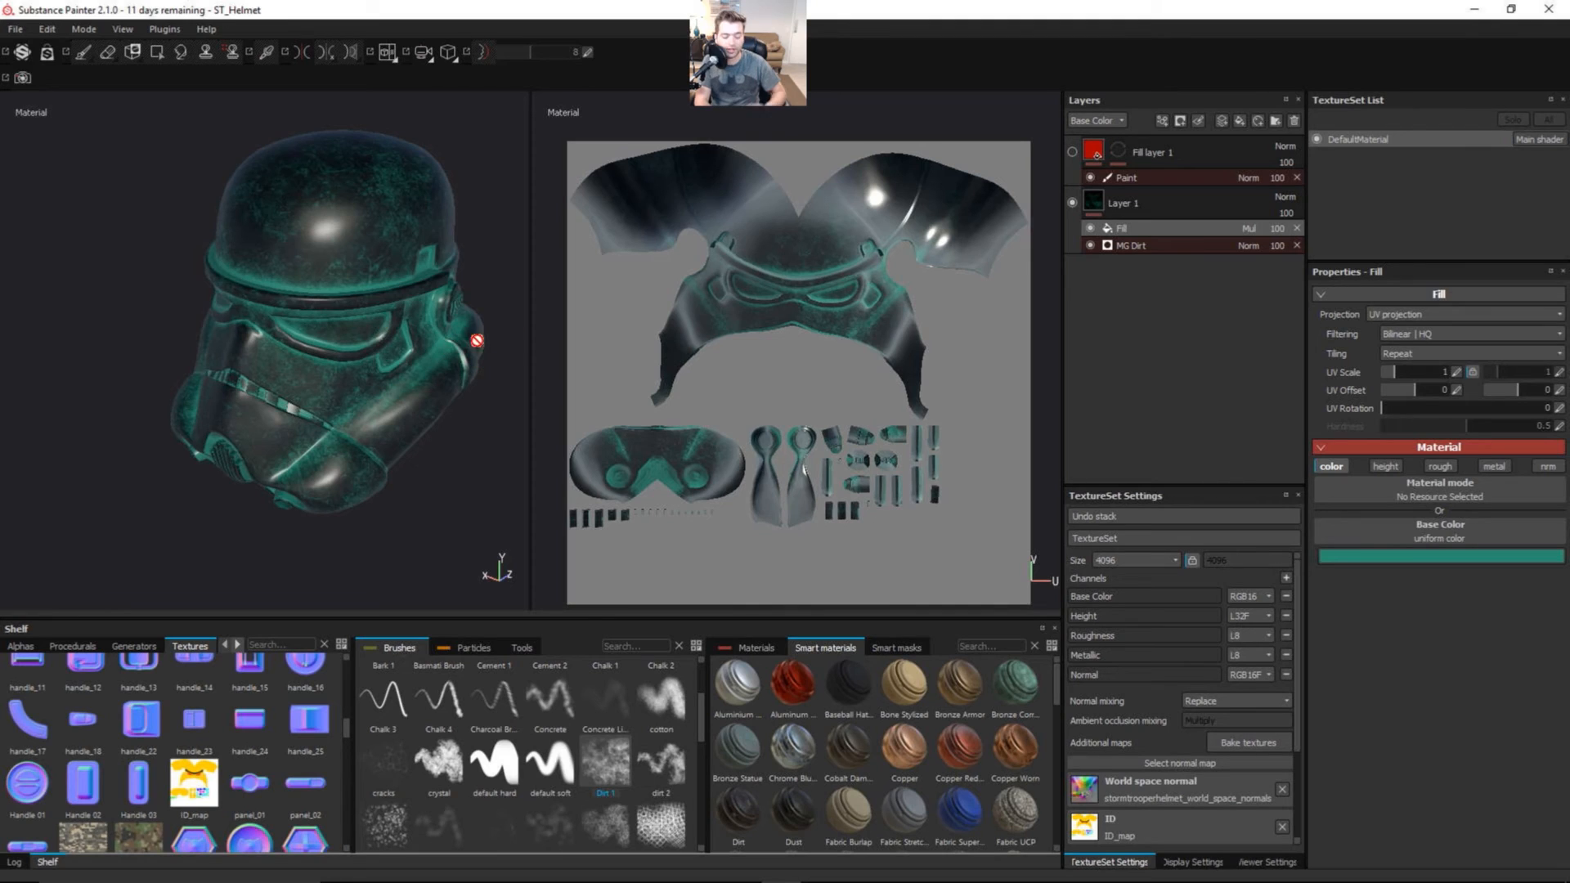
left_click_drag(428, 372, 448, 336, "alt")
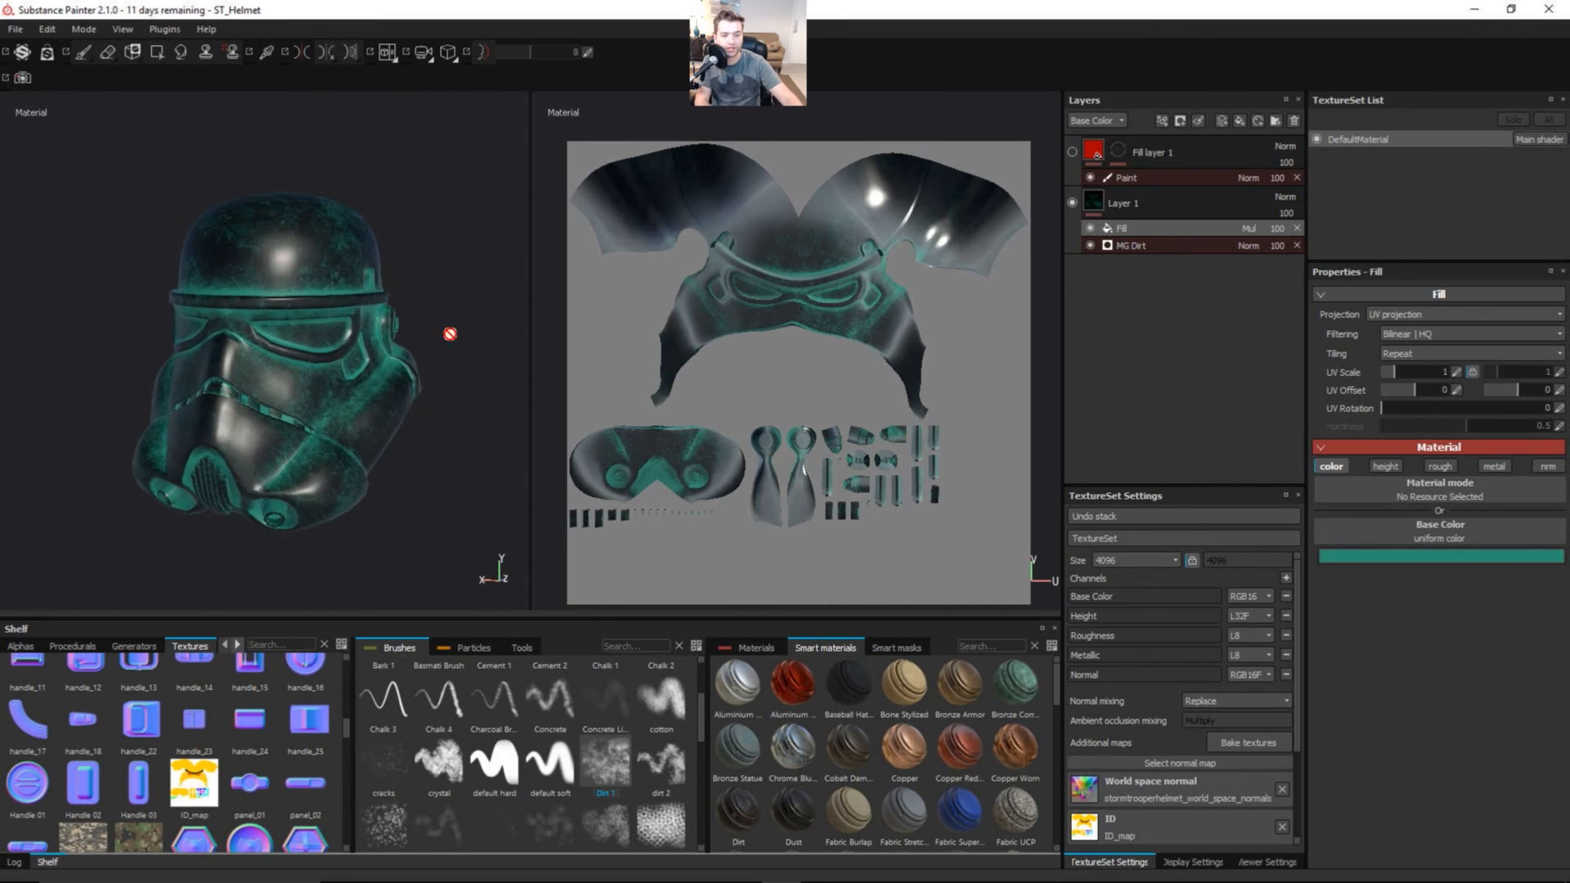
- Set the Dirt Level of Layer 1's MG Dirt generator to 0.63
left_click(1175, 249)
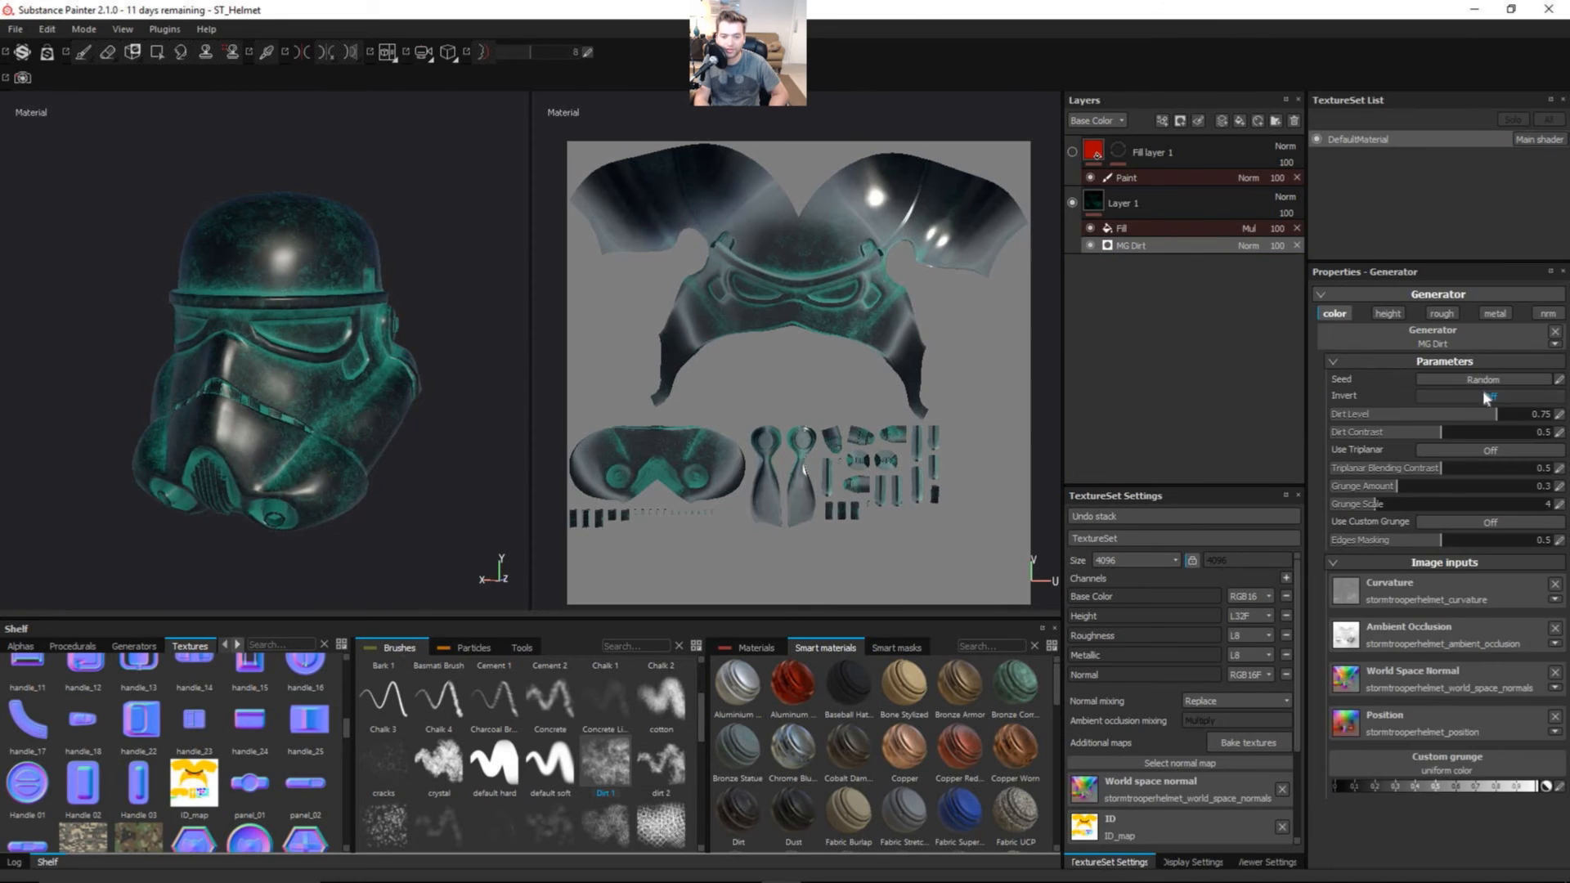
left_click_drag(1486, 414, 1461, 420)
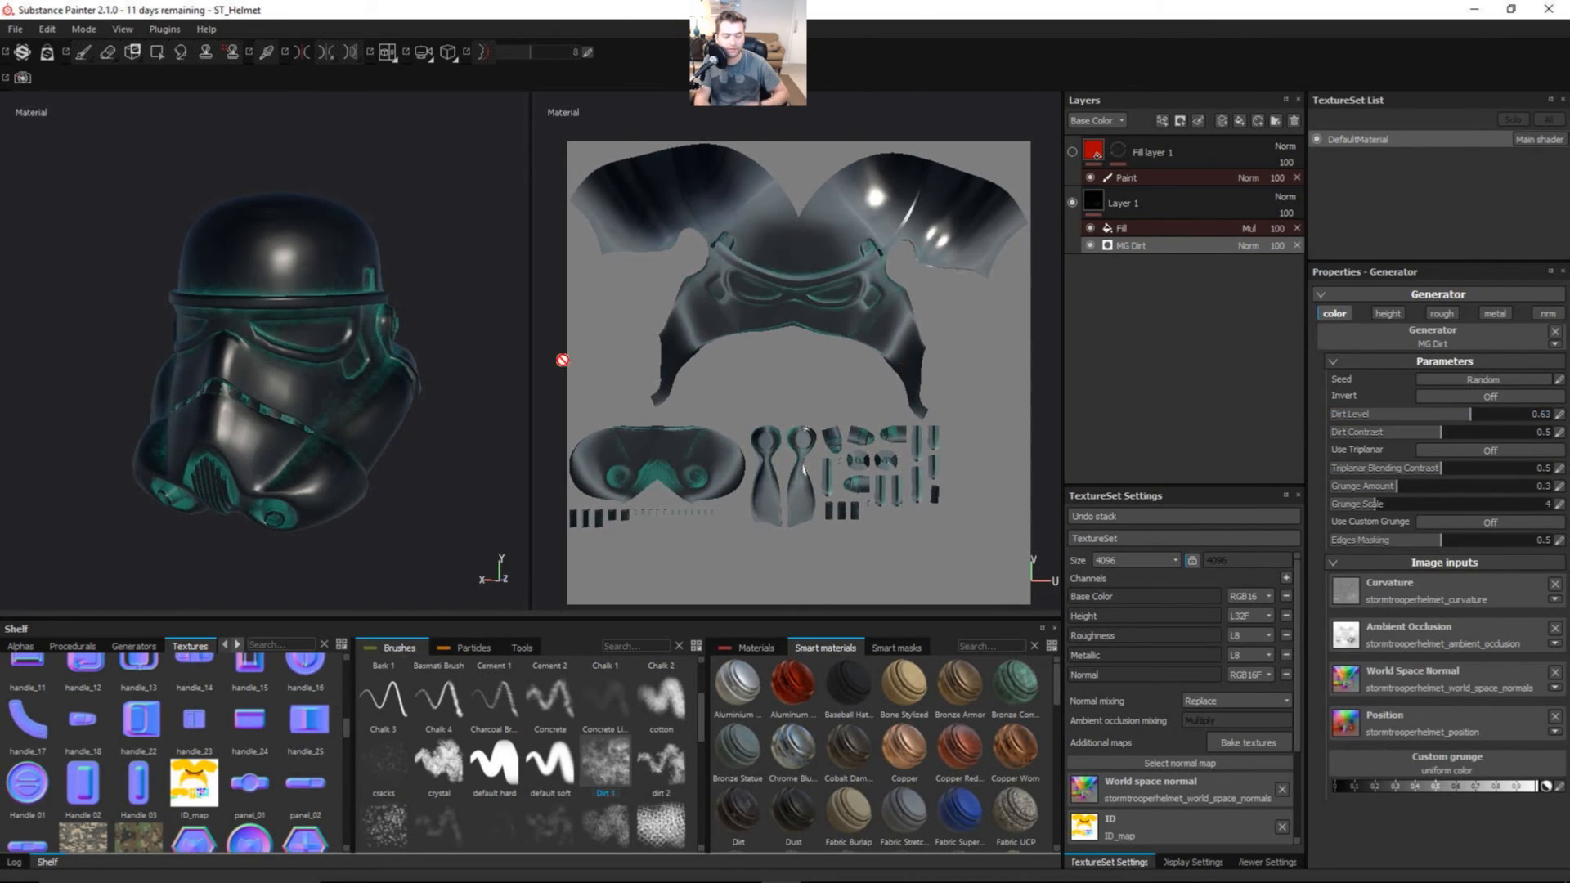
left_click_drag(441, 385, 361, 361, "alt")
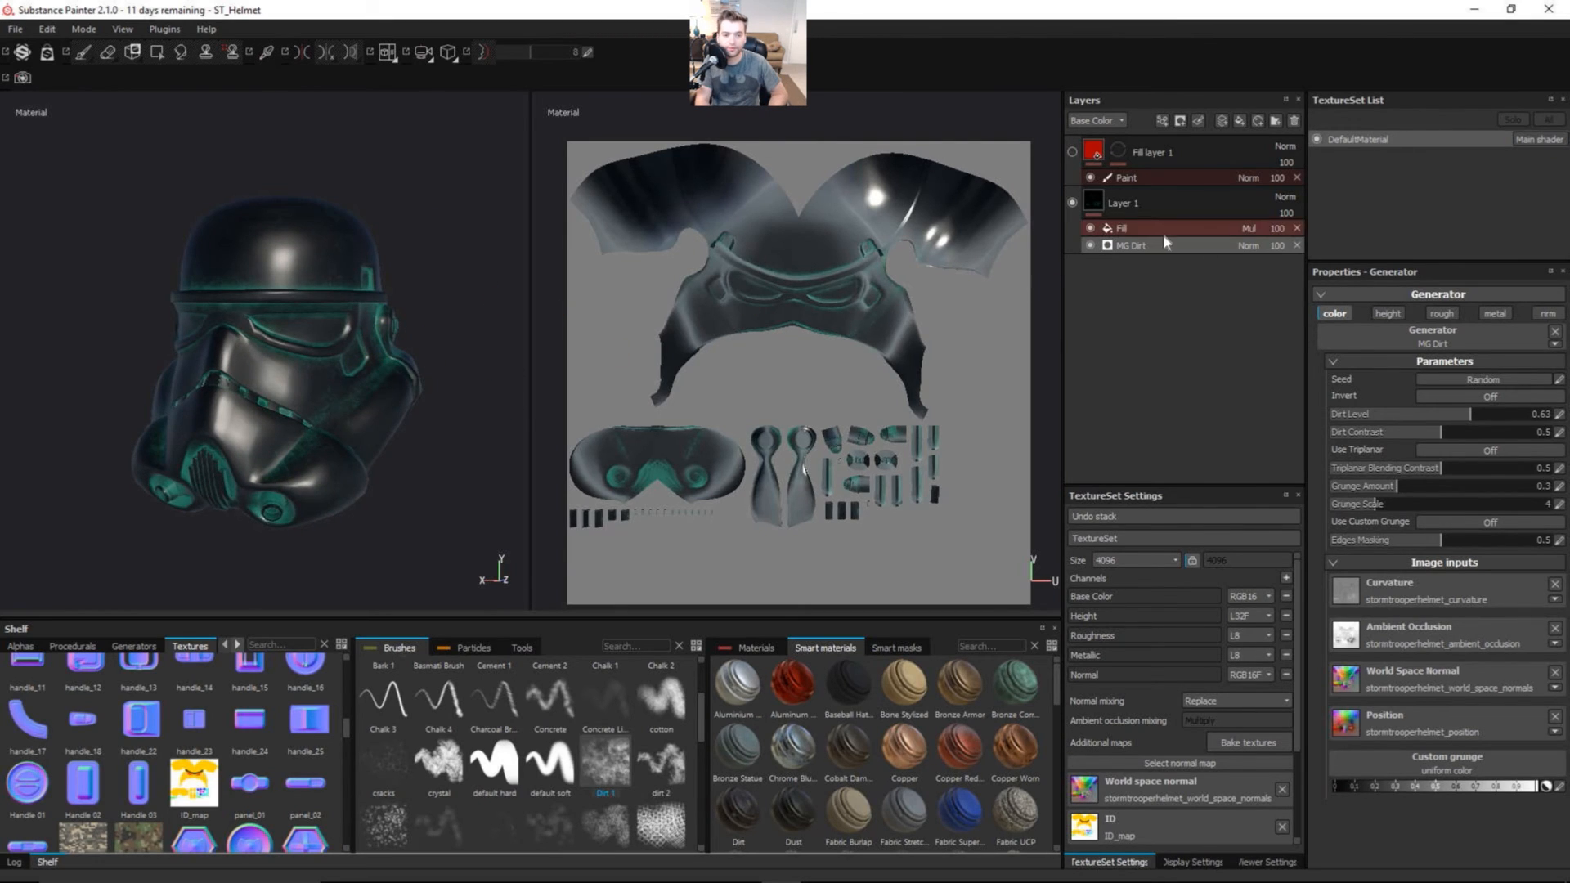
- Delete the fill and MG Dirt effects from Layer 1 and the paint effect from Fill layer 1
left_click(1297, 228)
left_click(1297, 228)
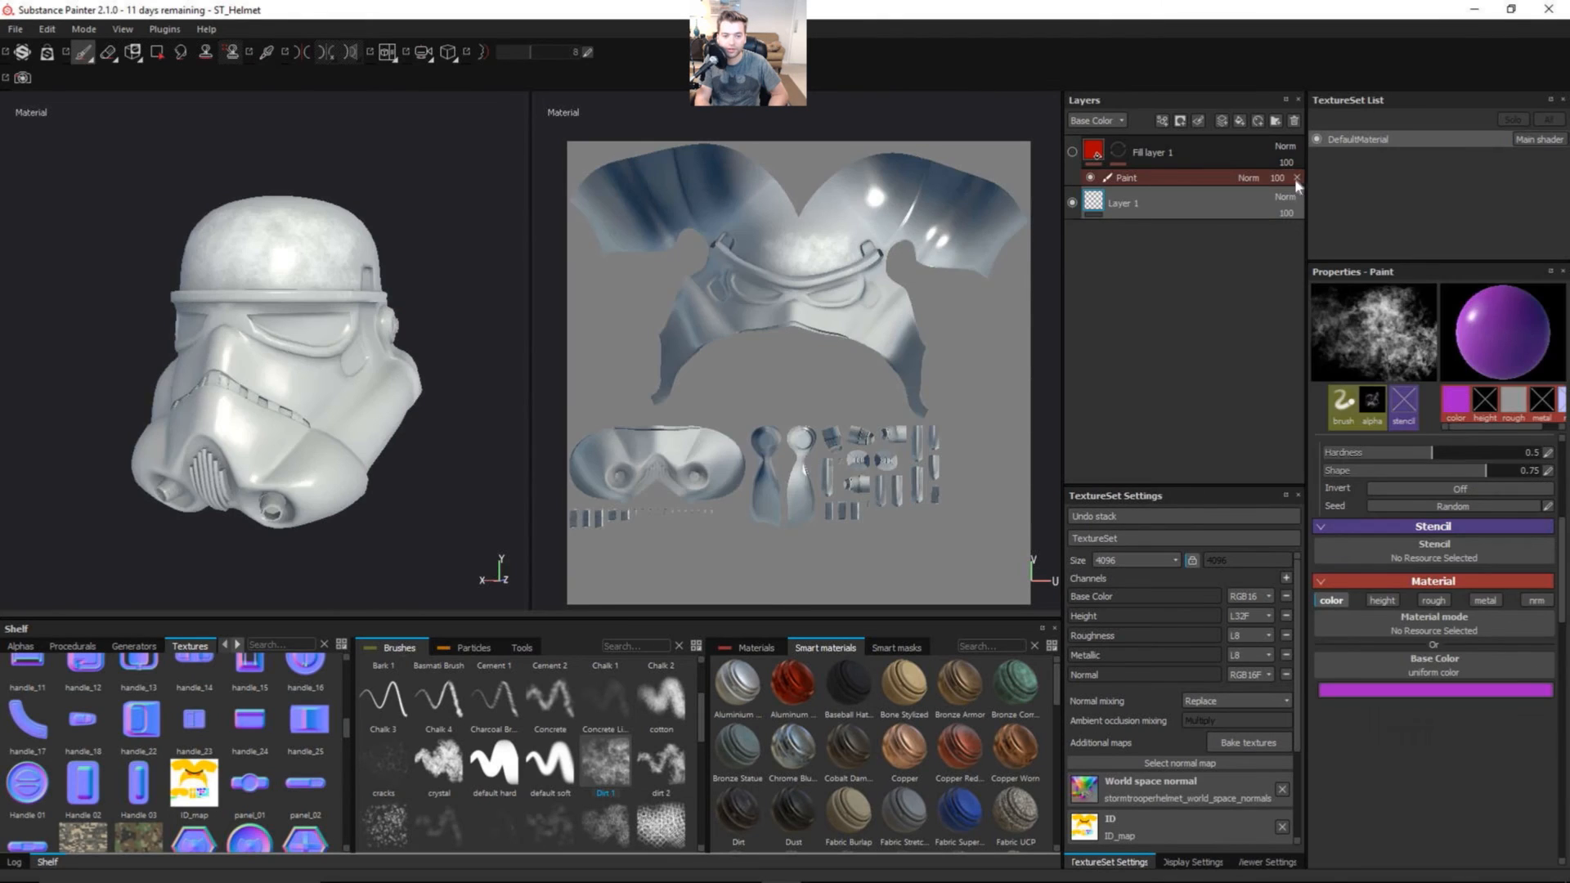
left_click(1297, 178)
- Switch visibility from Layer 1 to Fill layer 1 and select Fill layer 1's color-selection mask
left_click(1072, 187)
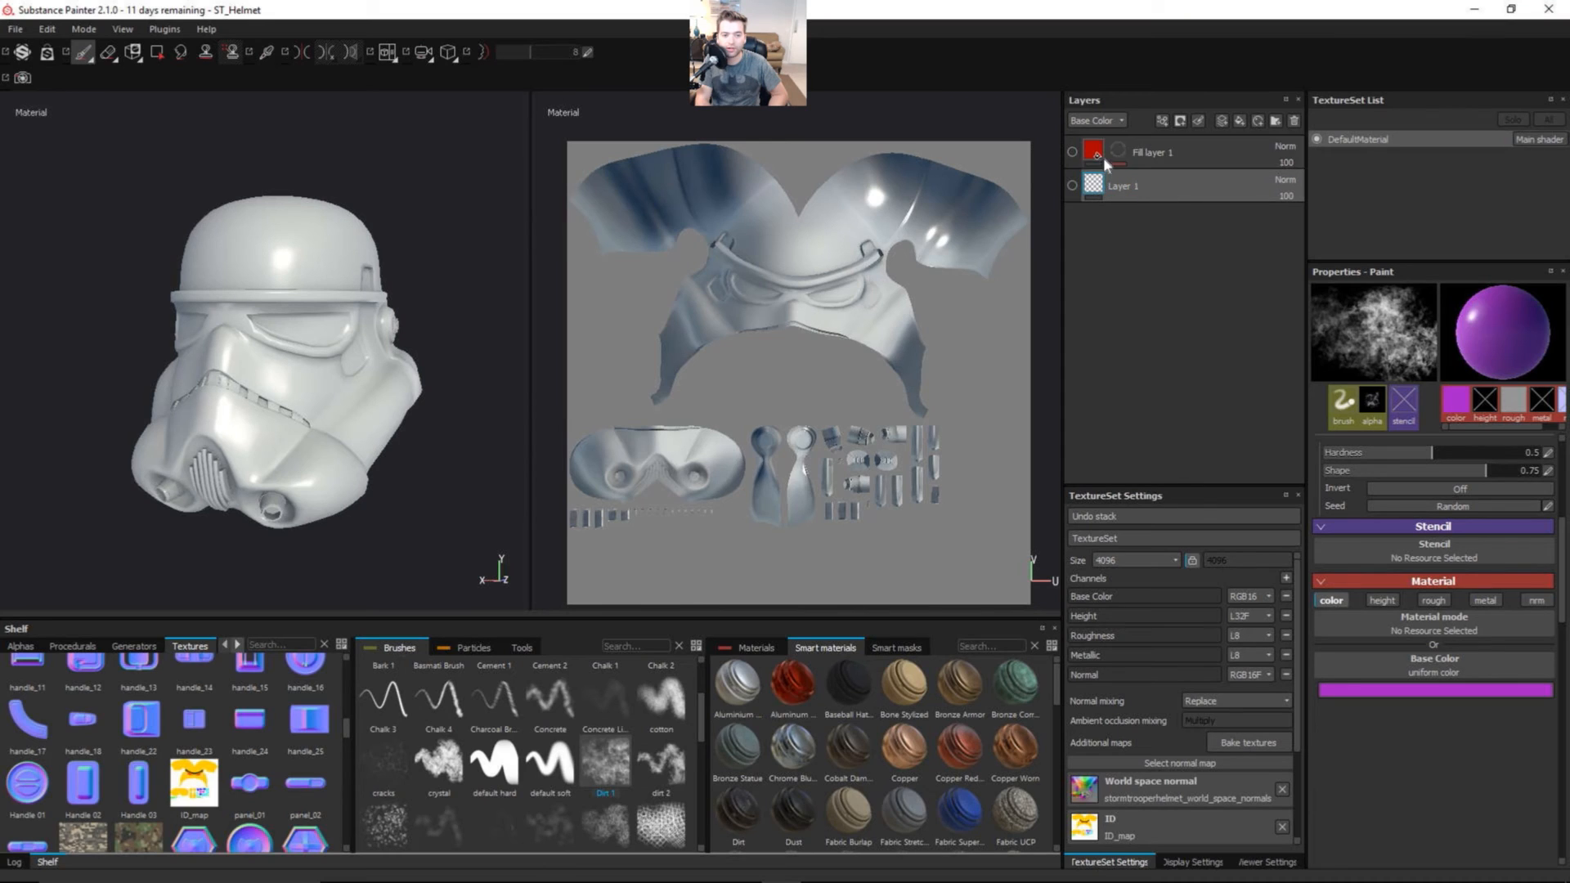
left_click(1072, 152)
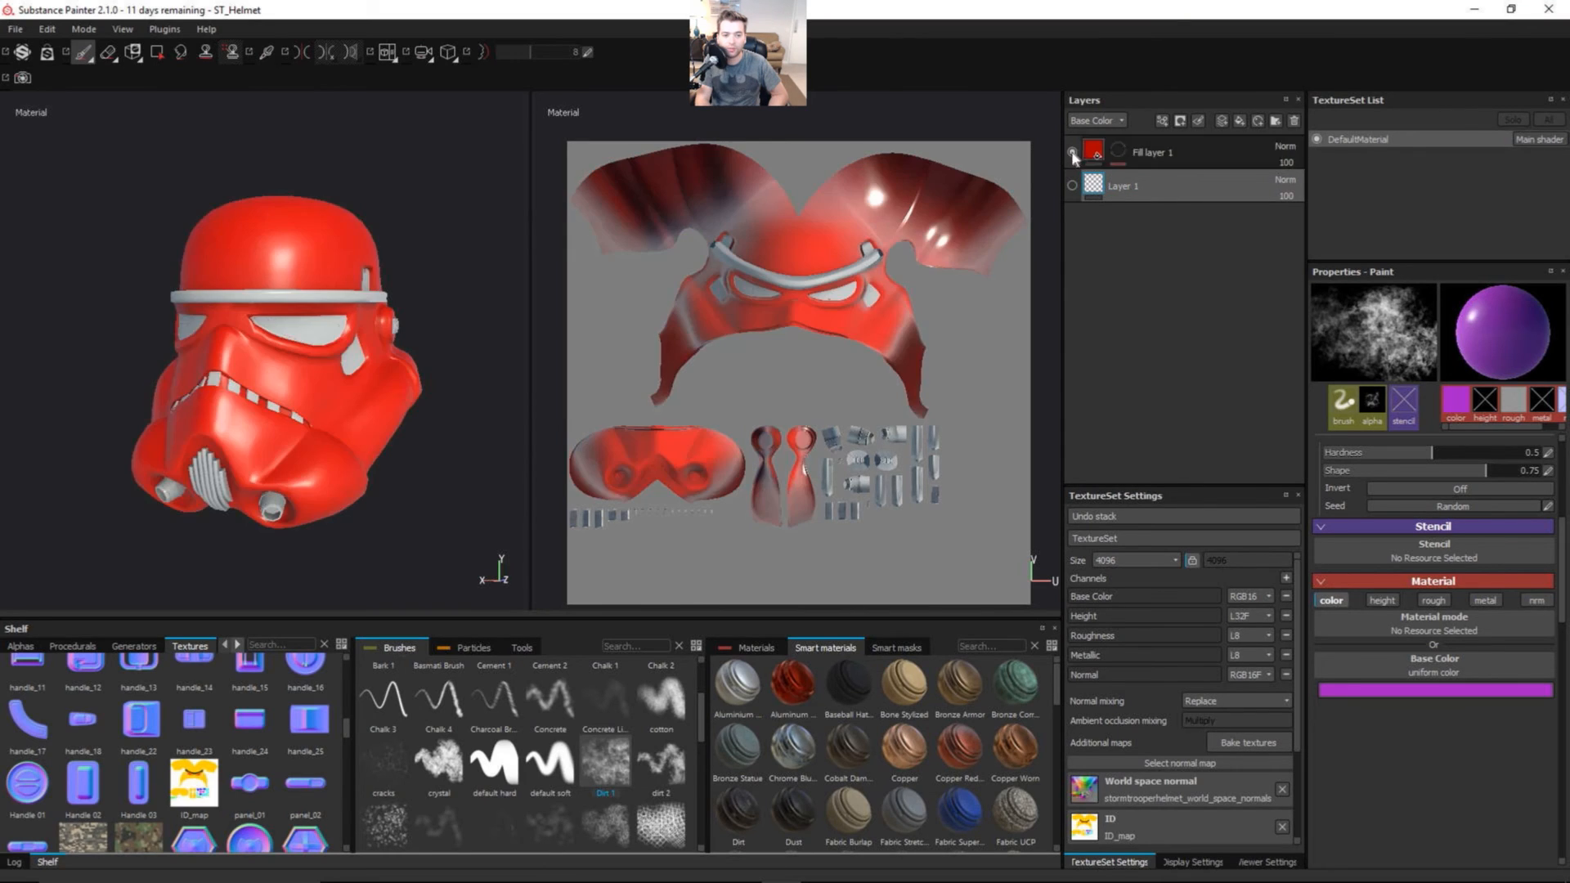
left_click(1118, 151)
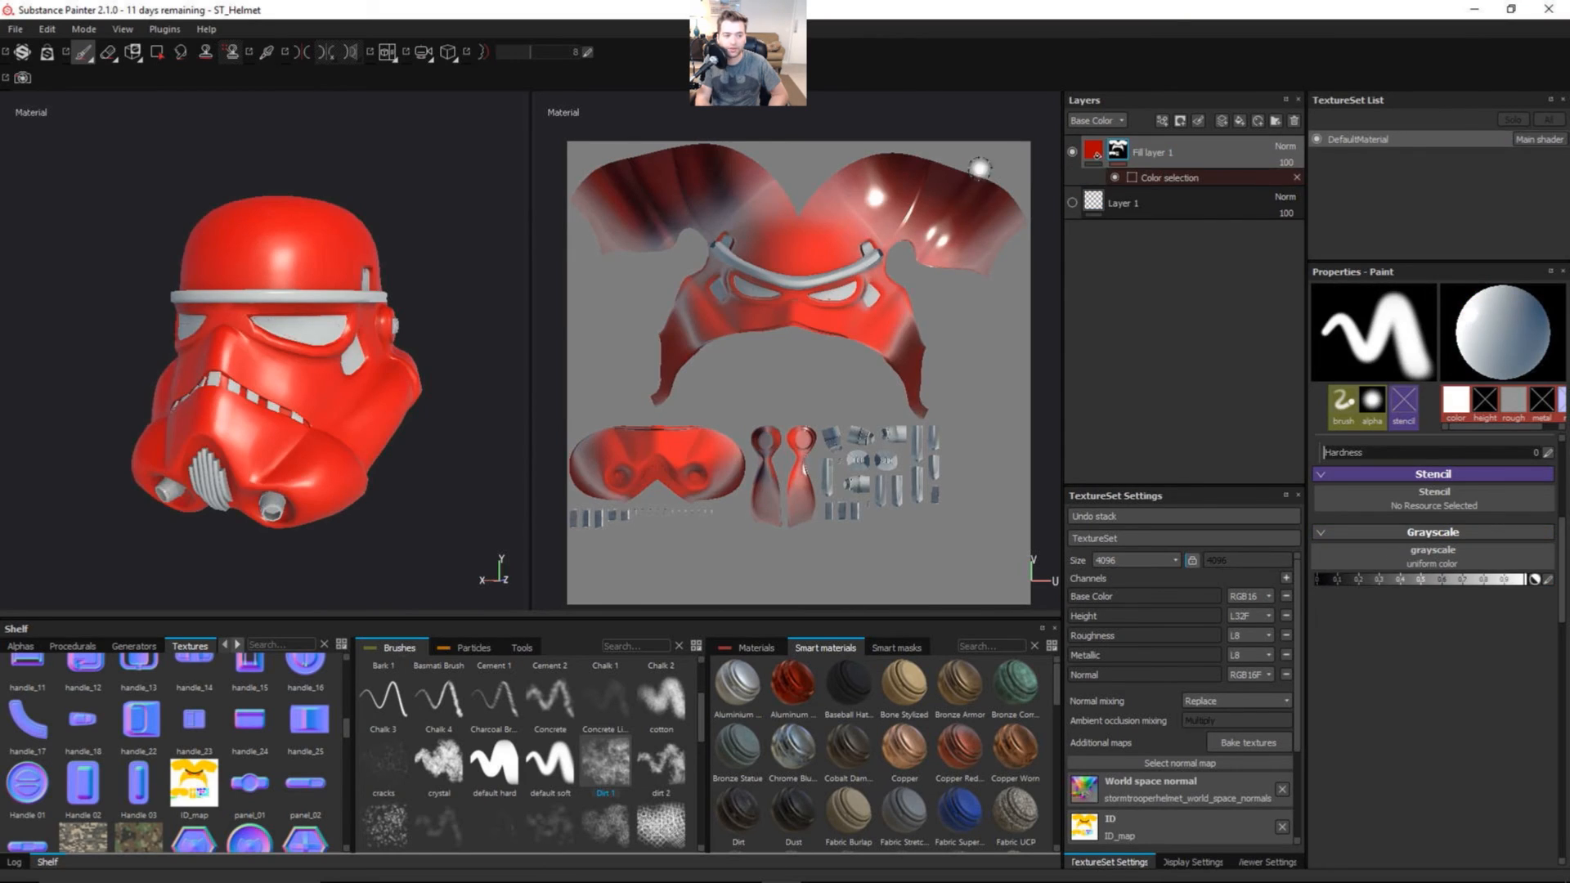